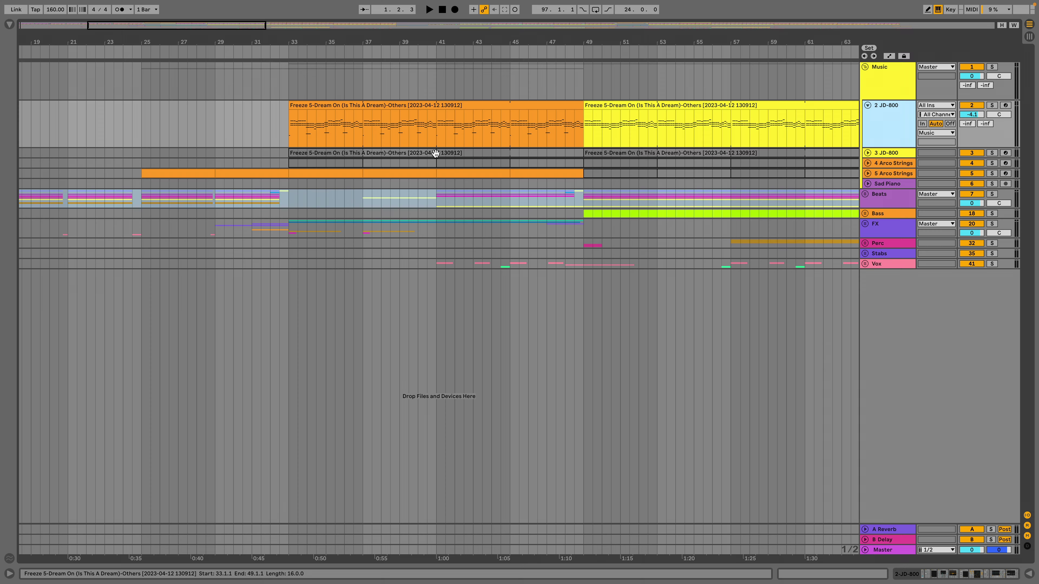
Open the orange clip at bar 33 on the 2 JD-800 track and examine its chord and bass notes.
double_click(335, 108)
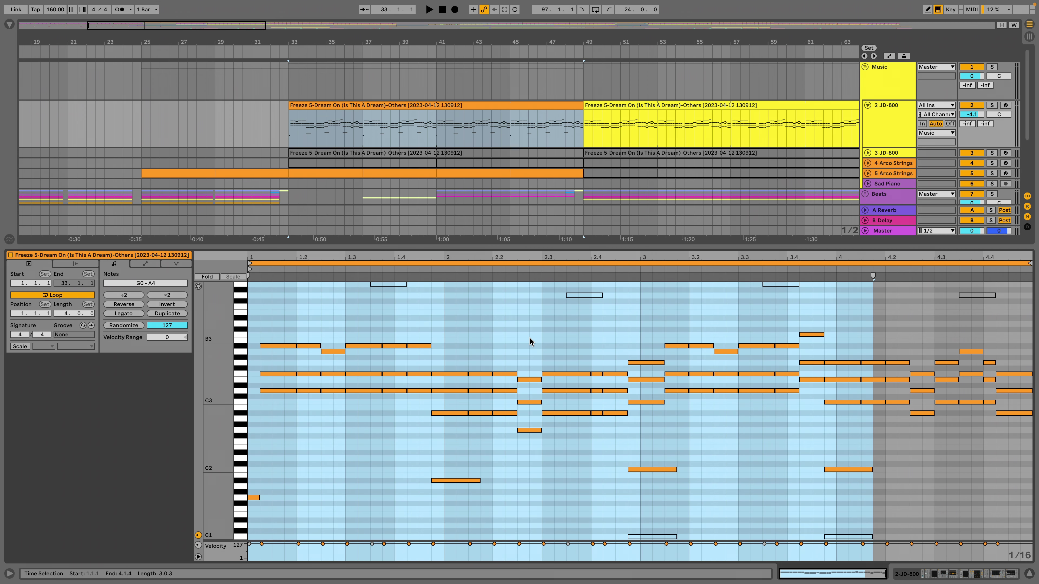
scroll(531, 342, up, 2)
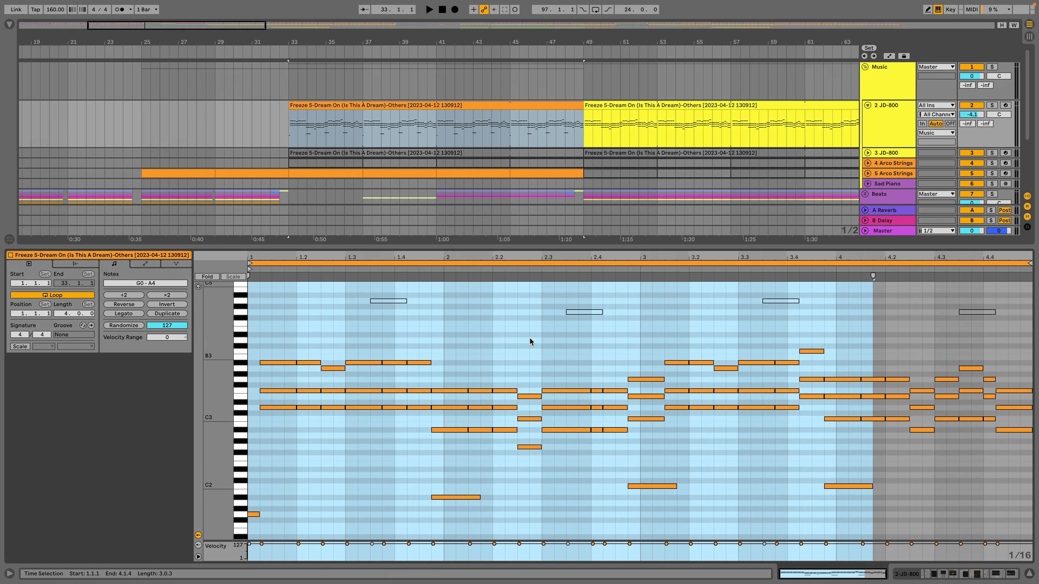
scroll(530, 341, up, 7)
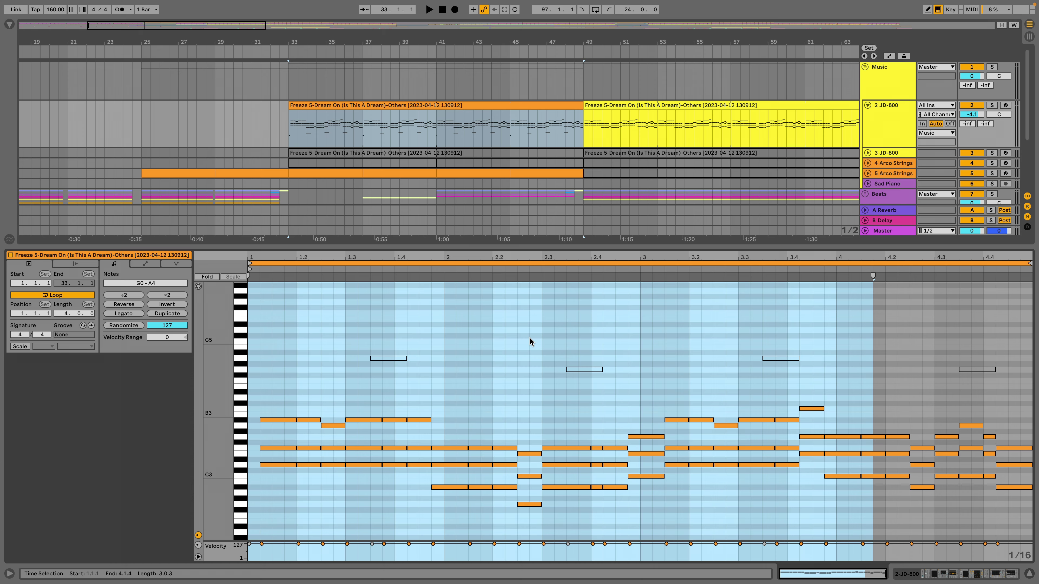
scroll(530, 342, down, 20)
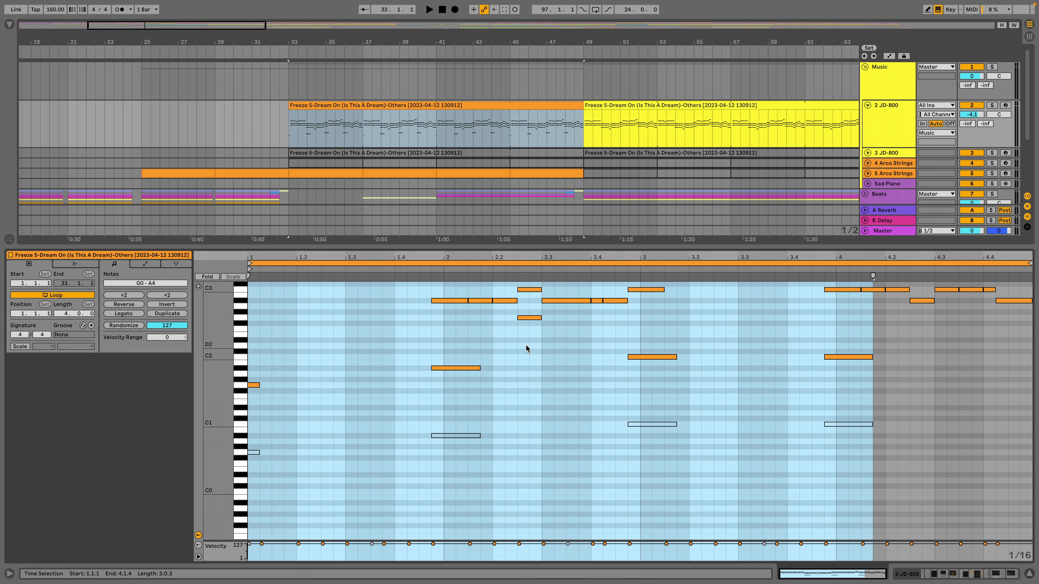
scroll(526, 348, down, 10)
scroll(526, 348, up, 20)
scroll(526, 348, down, 10)
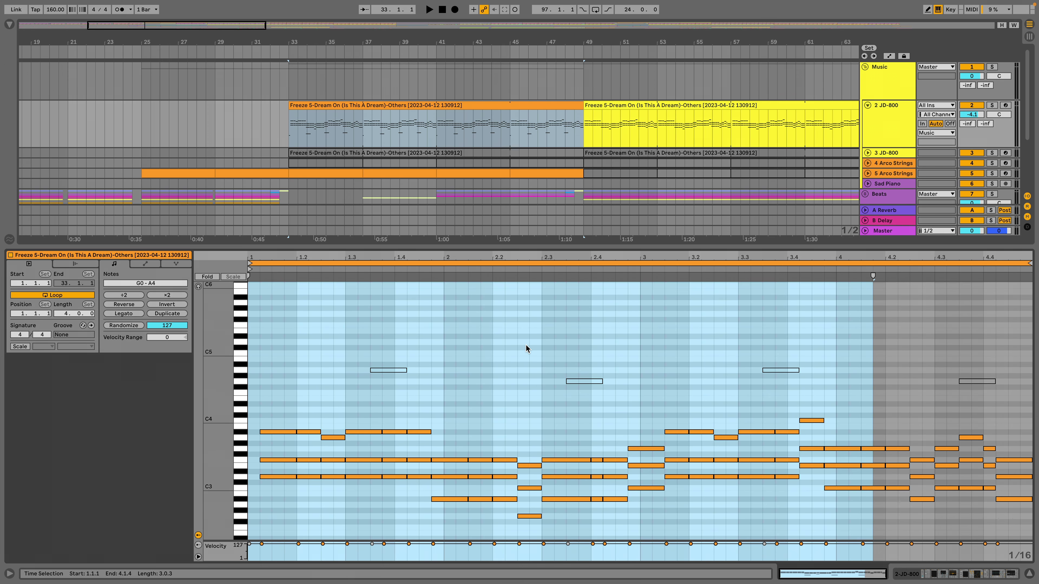
scroll(526, 348, down, 10)
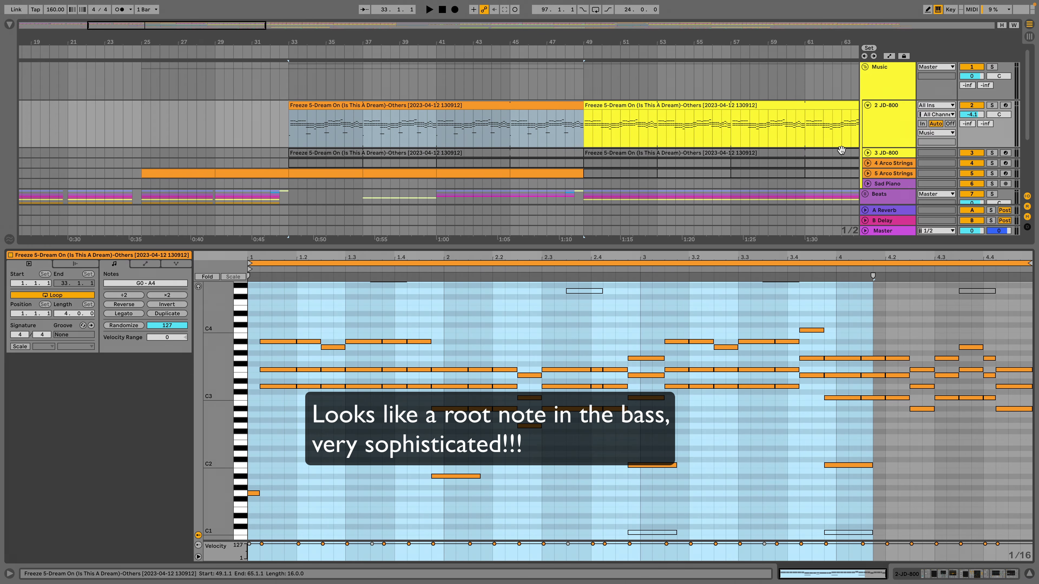
Solo the 2 JD-800 track and play its orange clip from bar 33.
click(994, 108)
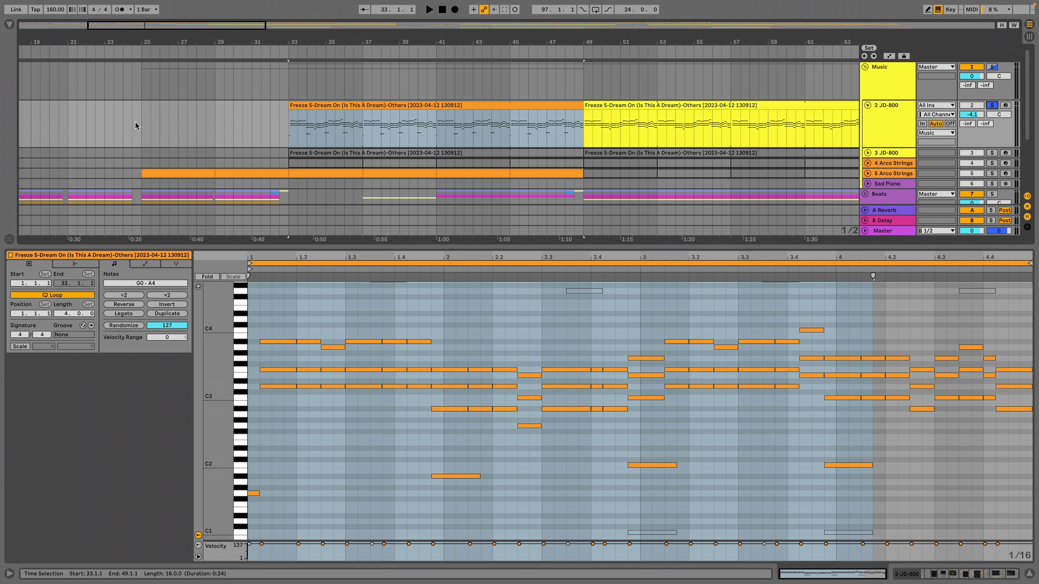
click(315, 106)
key(space)
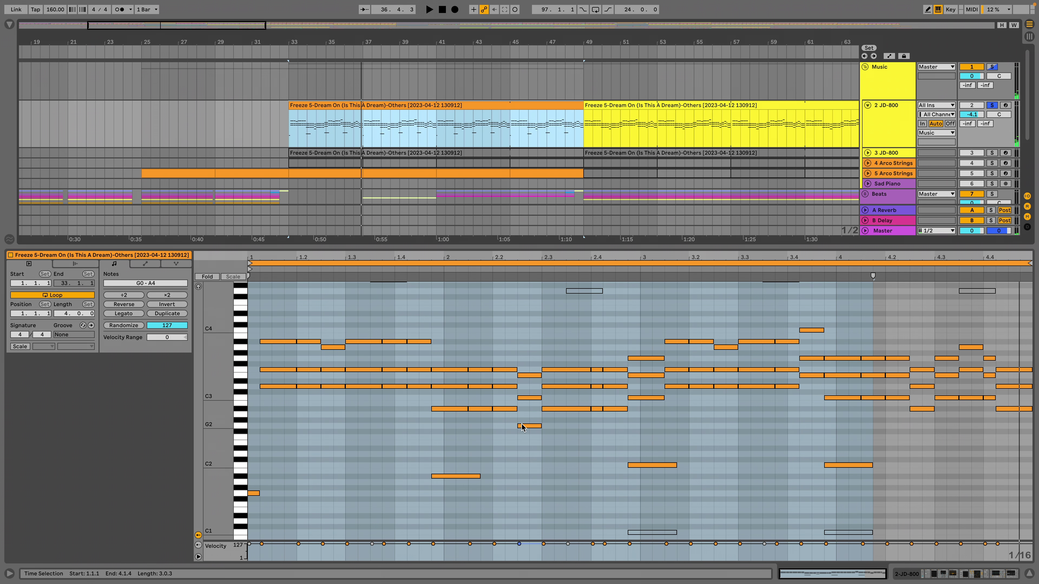
scroll(517, 394, down, 1)
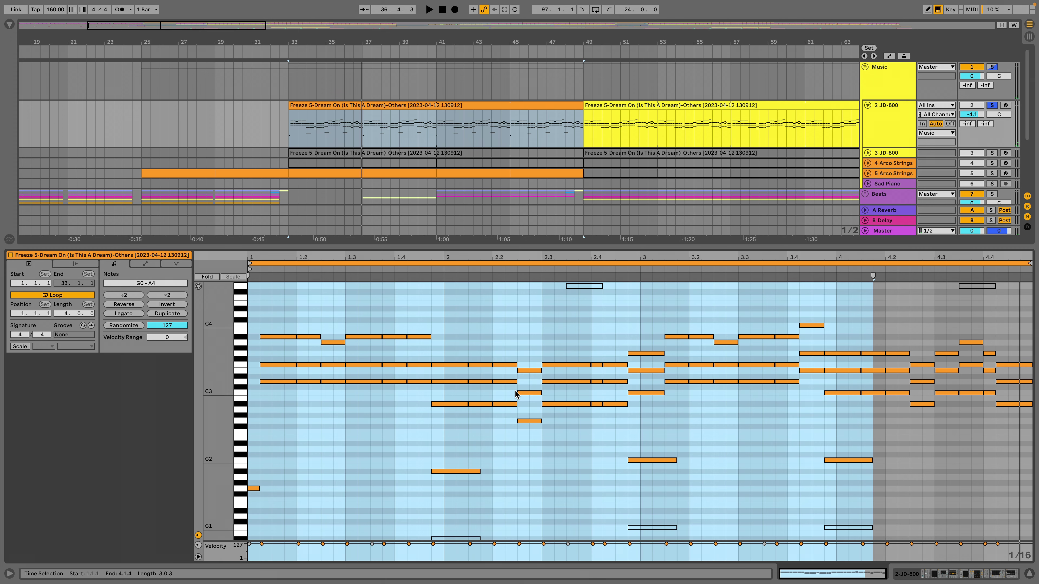
Inspect the 2 JD-800 track's device chain, including the JD-800 synth window and the effects through to Phaser-Flanger.
click(887, 125)
key(shift+Tab)
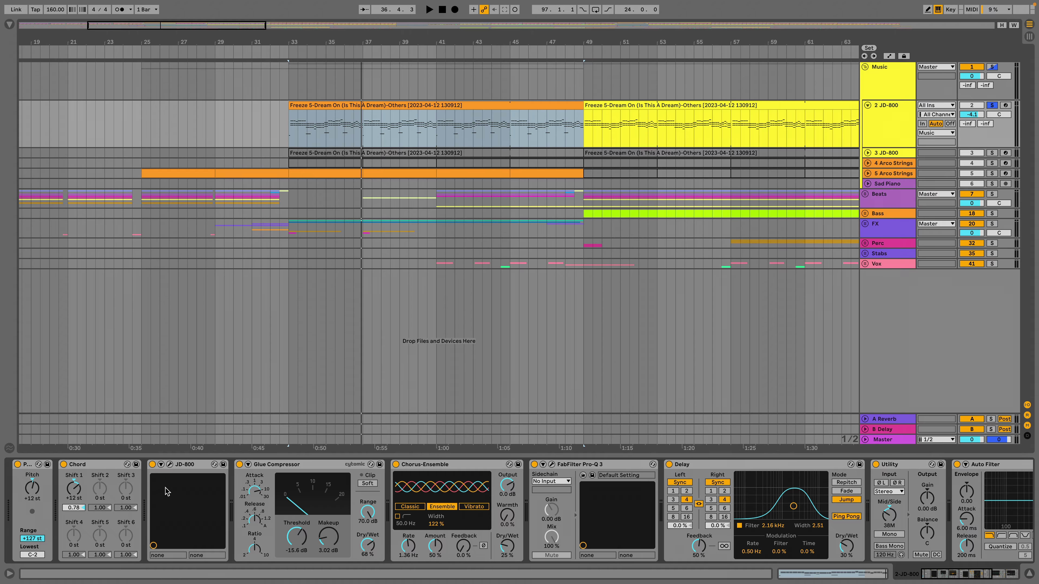
click(169, 465)
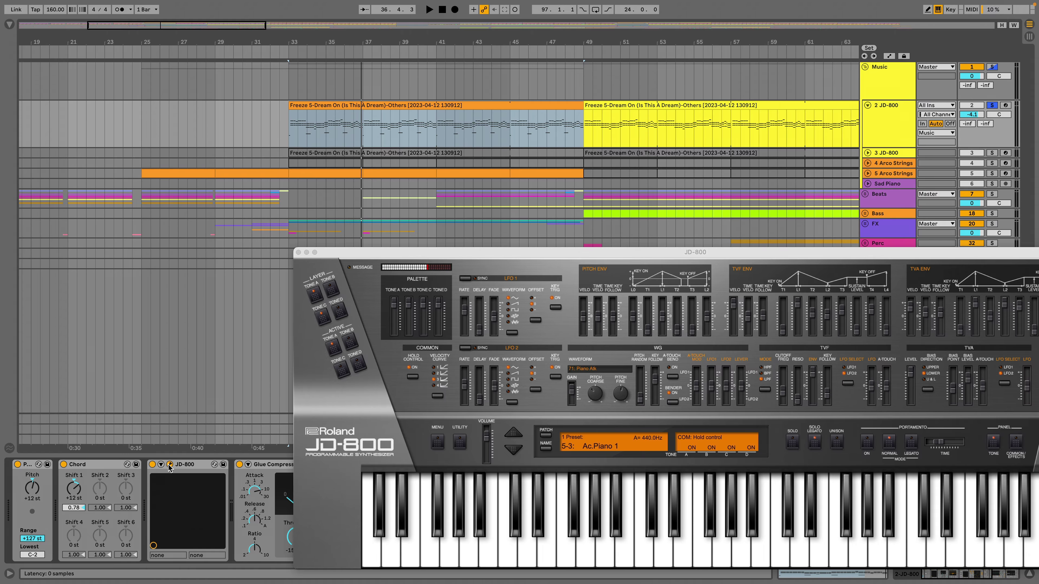
drag(554, 255, 404, 177)
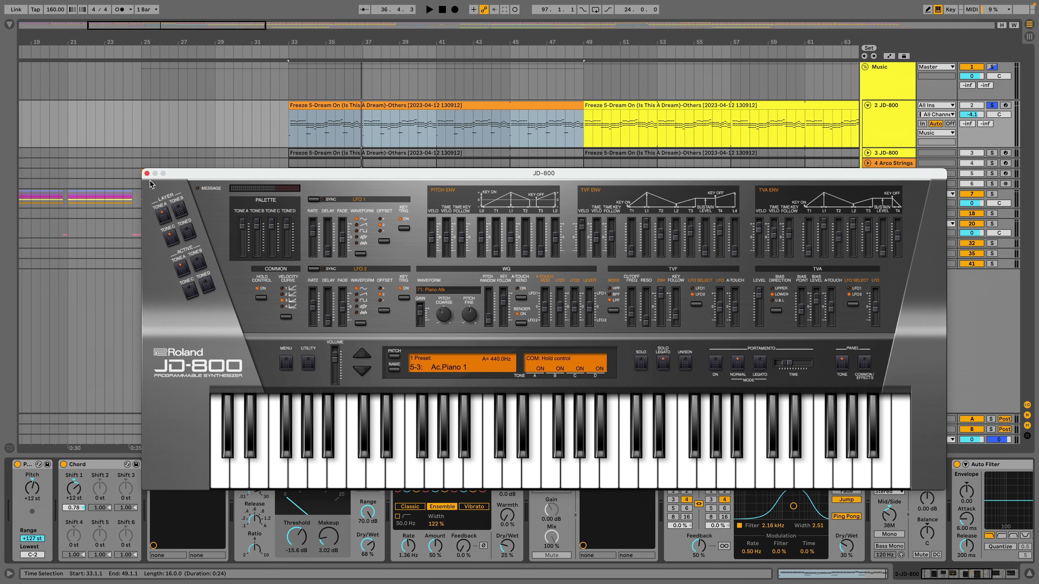
click(147, 174)
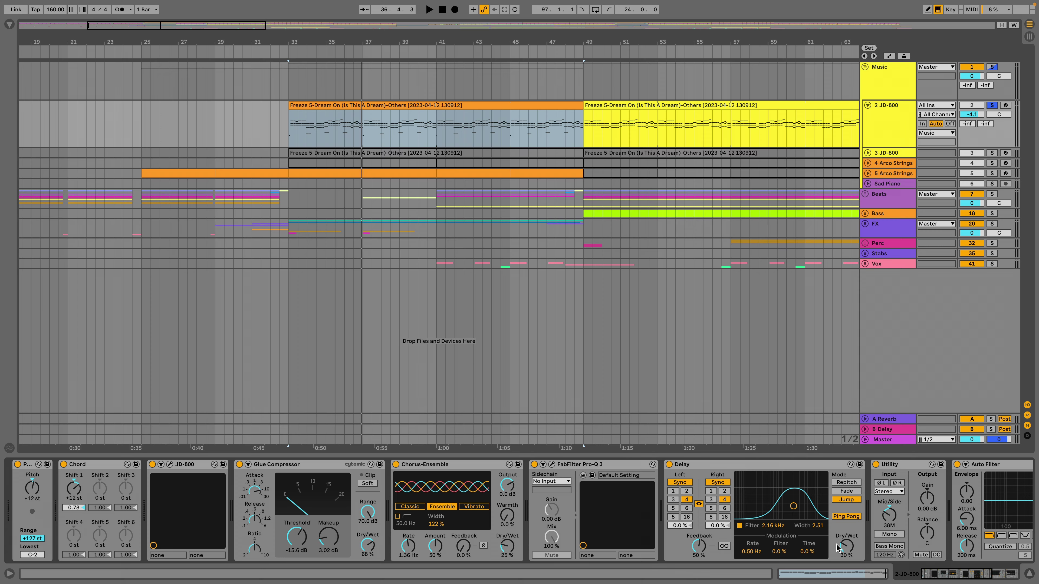
drag(958, 577, 985, 577)
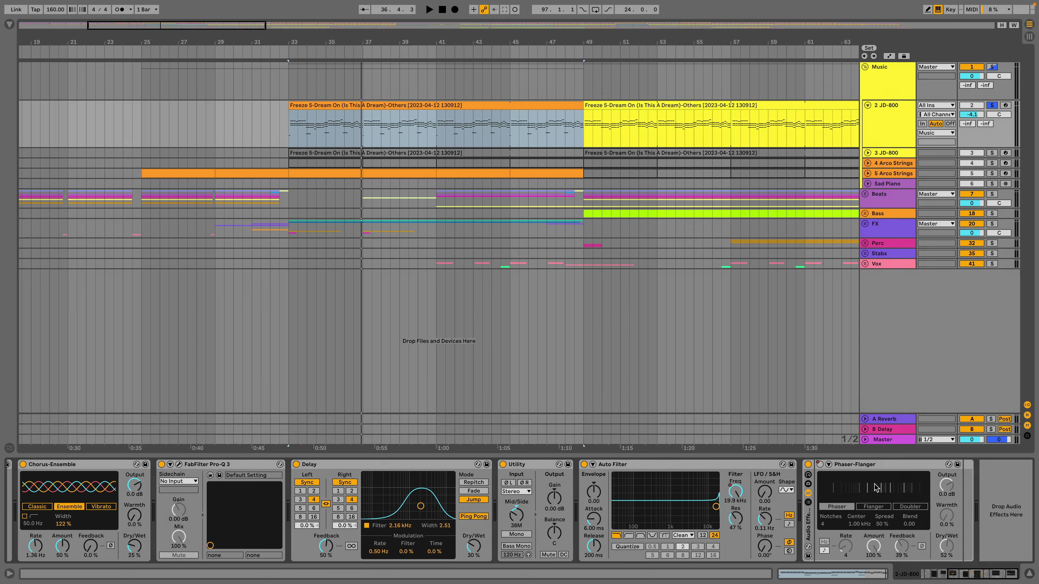
Play the yellow 2 JD-800 clip from bar 49, stop playback, and show the Music group's sidechain Compressor.
mouse_move(573, 49)
mouse_down()
mouse_move(573, 94)
mouse_move(573, 82)
mouse_up()
click(444, 118)
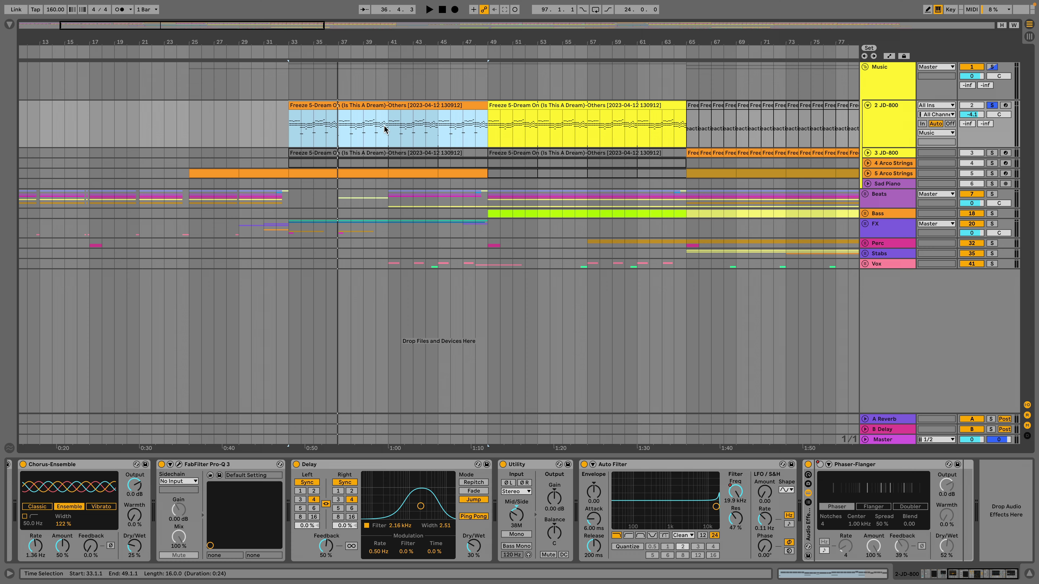
click(533, 107)
key(space)
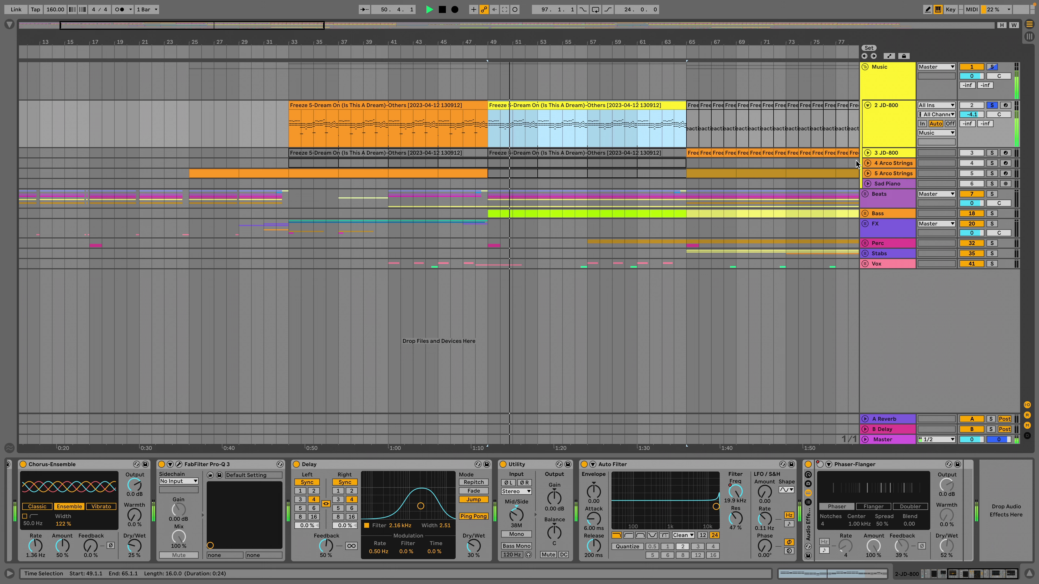
key(space)
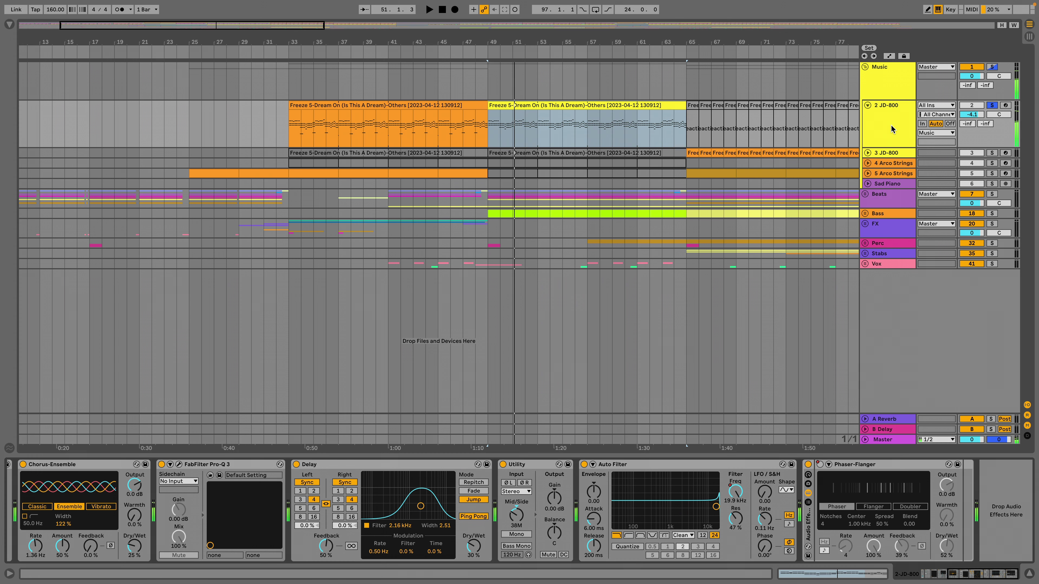
click(889, 79)
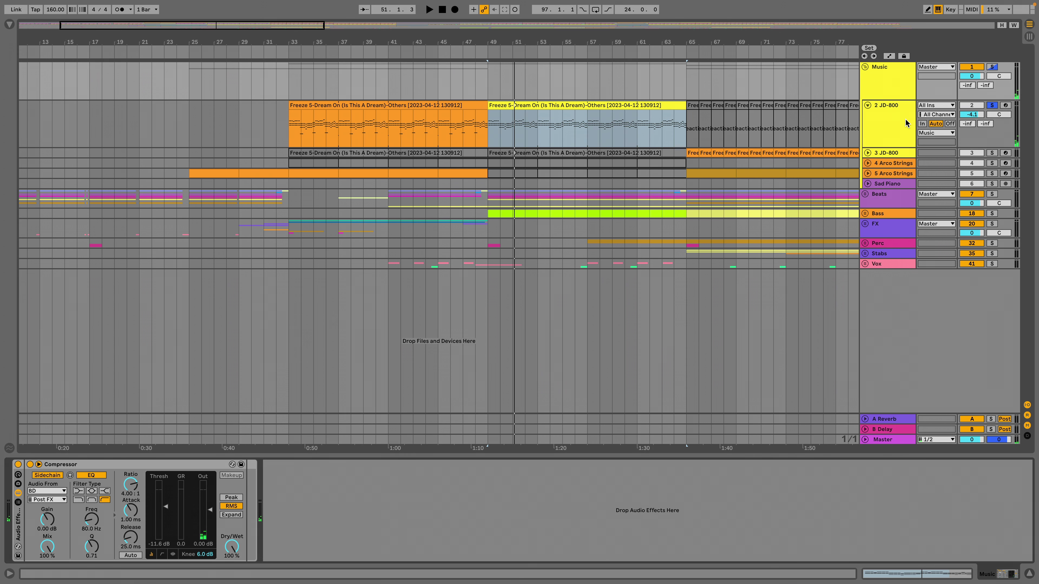
Unfold the 3 JD-800 track, solo it, and play its active clips from bar 65.
click(866, 153)
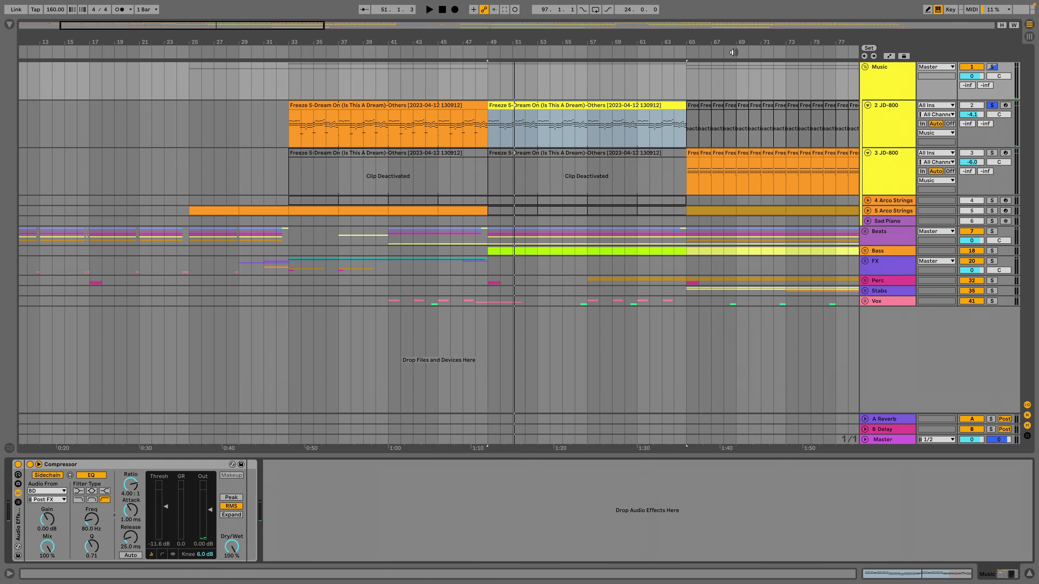
key(minus)
click(562, 184)
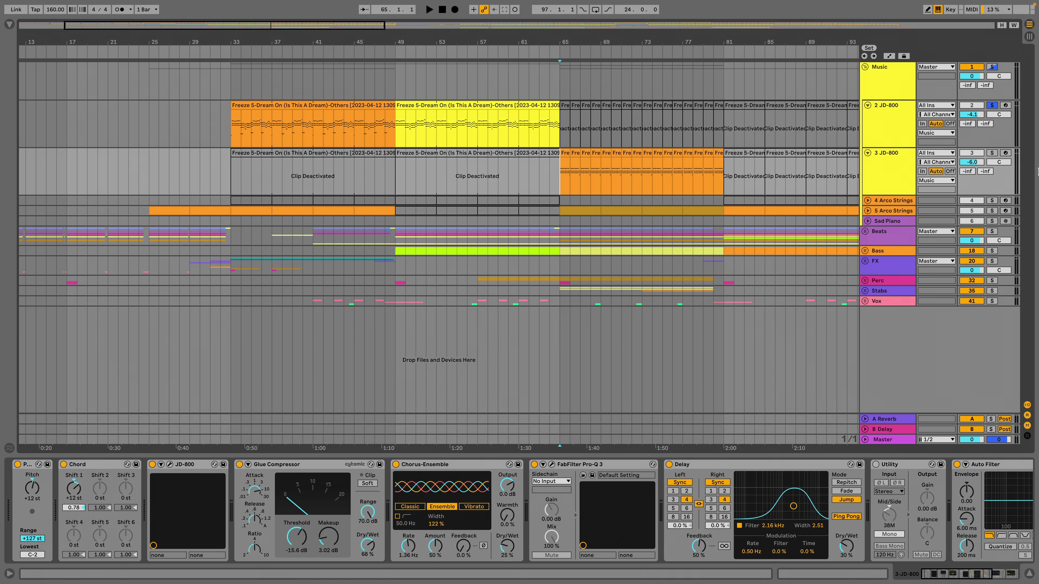
click(991, 153)
key(space)
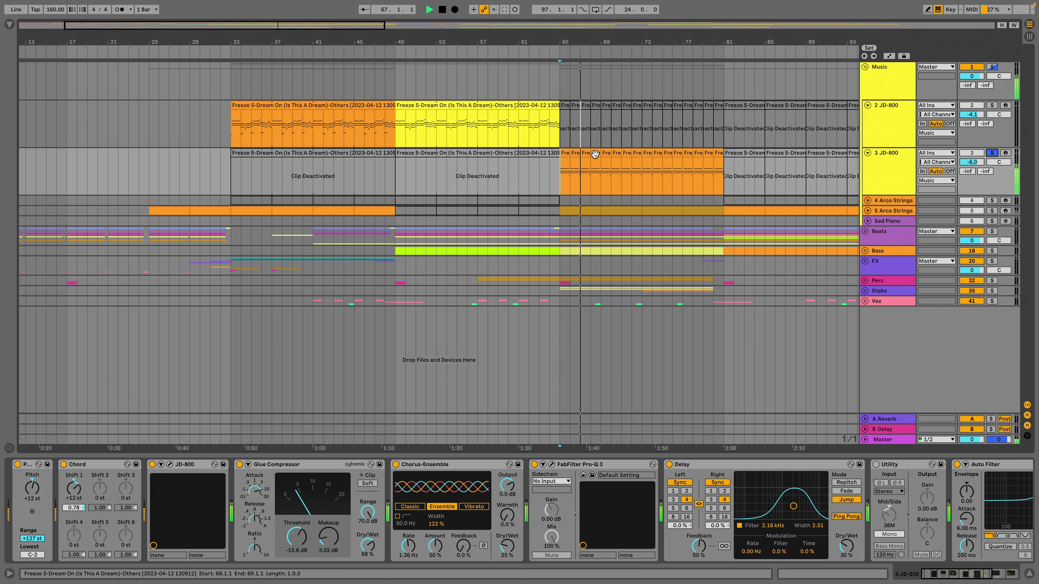
View the notes of the 3 JD-800 clip at bar 67, close the clip view, and stop playback.
double_click(583, 153)
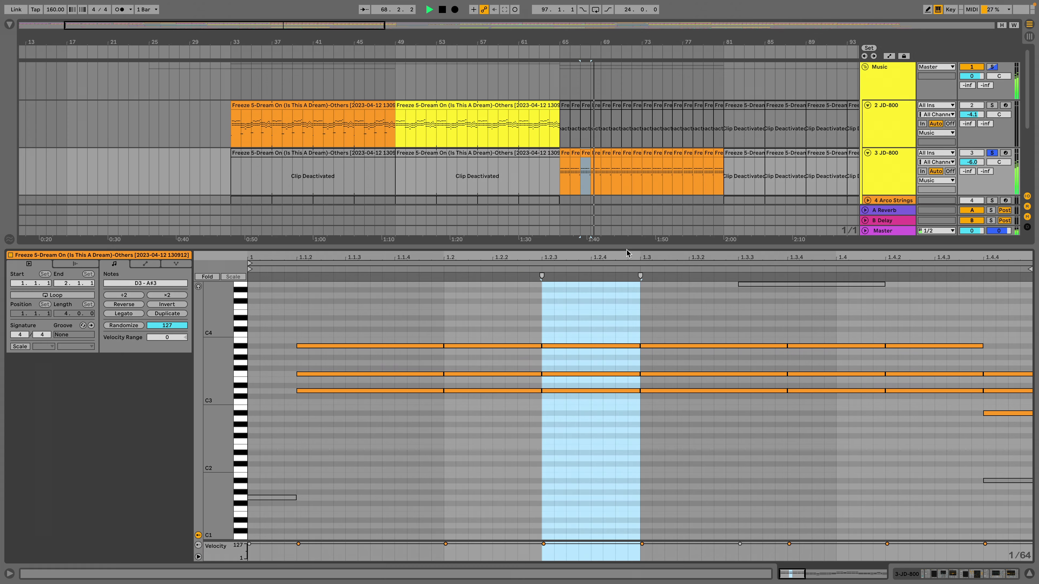
key(ctrl+alt+l)
key(space)
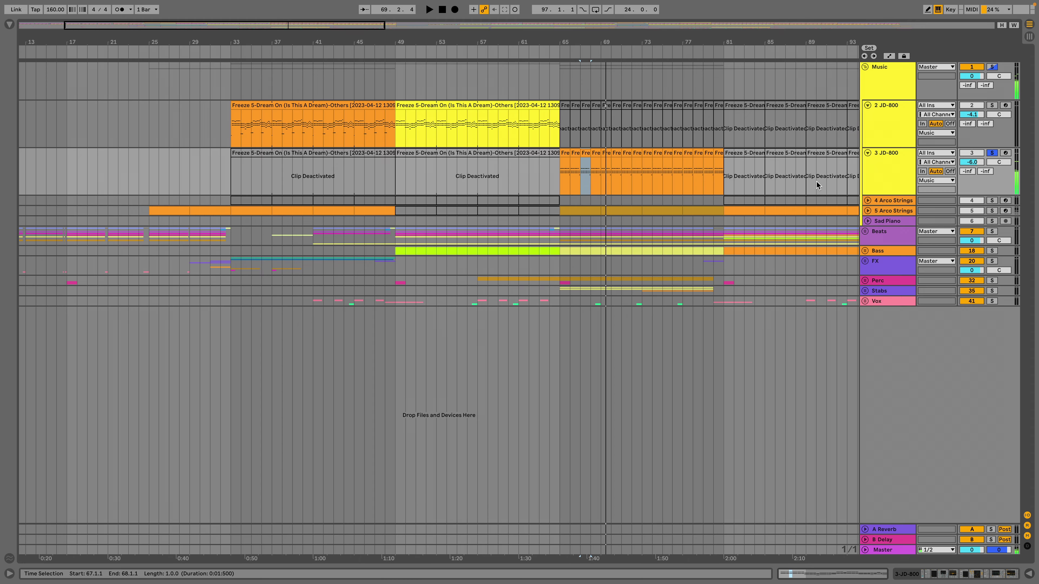
Show the whole arrangement, unfold and solo the 4 Arco Strings track, and play its clip from bar 129.
key(w)
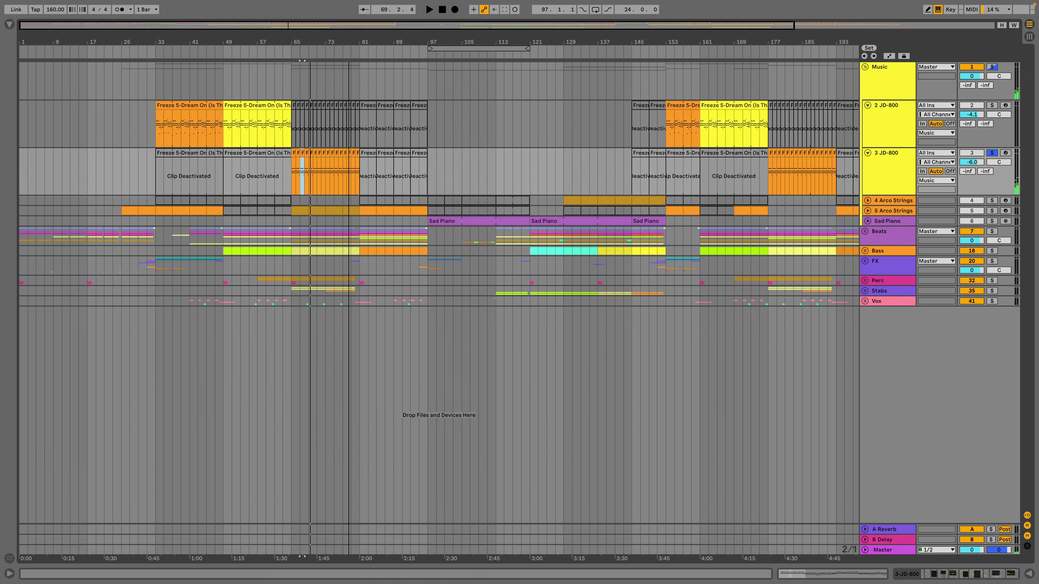
click(867, 200)
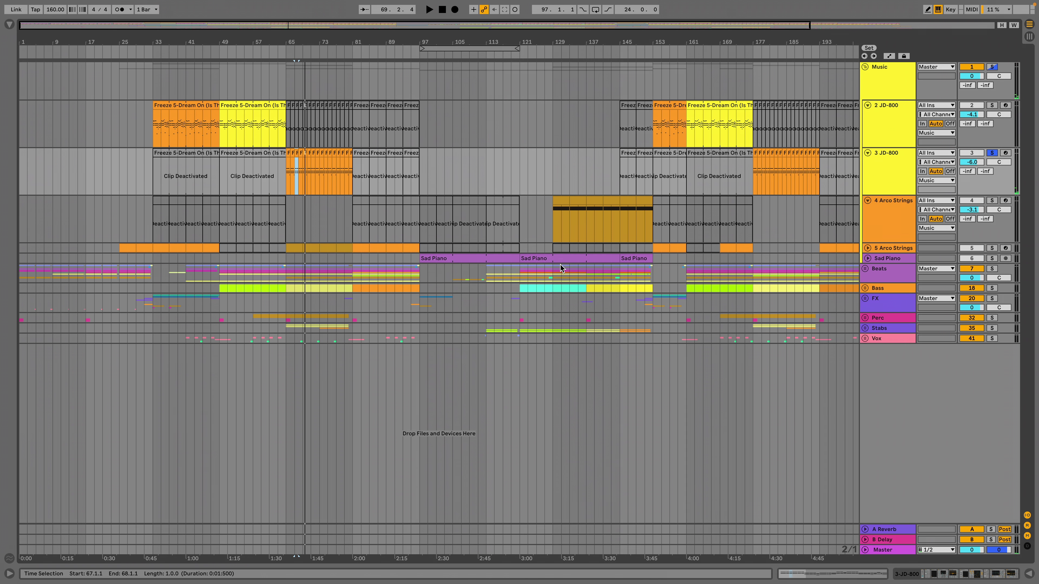
click(998, 209)
click(991, 200)
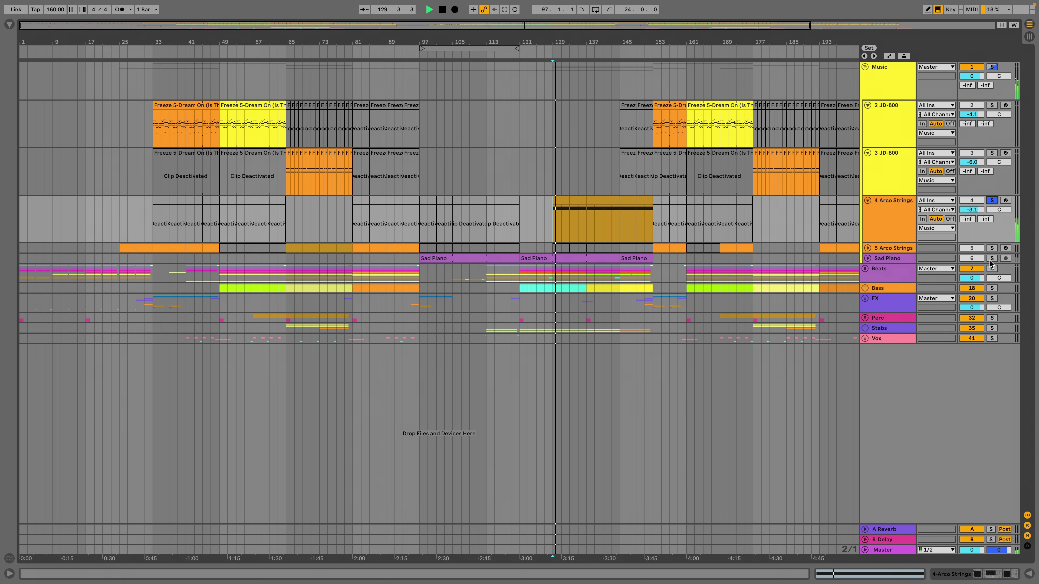
Unfold and solo the 5 Arco Strings track, open its TRITON instrument window, and hide the device chain.
click(867, 248)
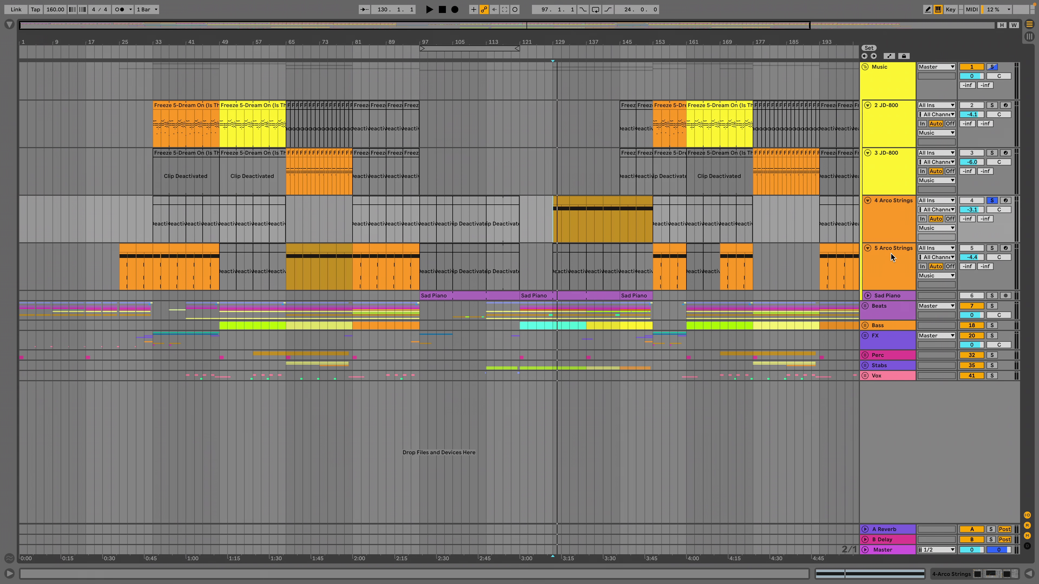
click(991, 248)
double_click(898, 267)
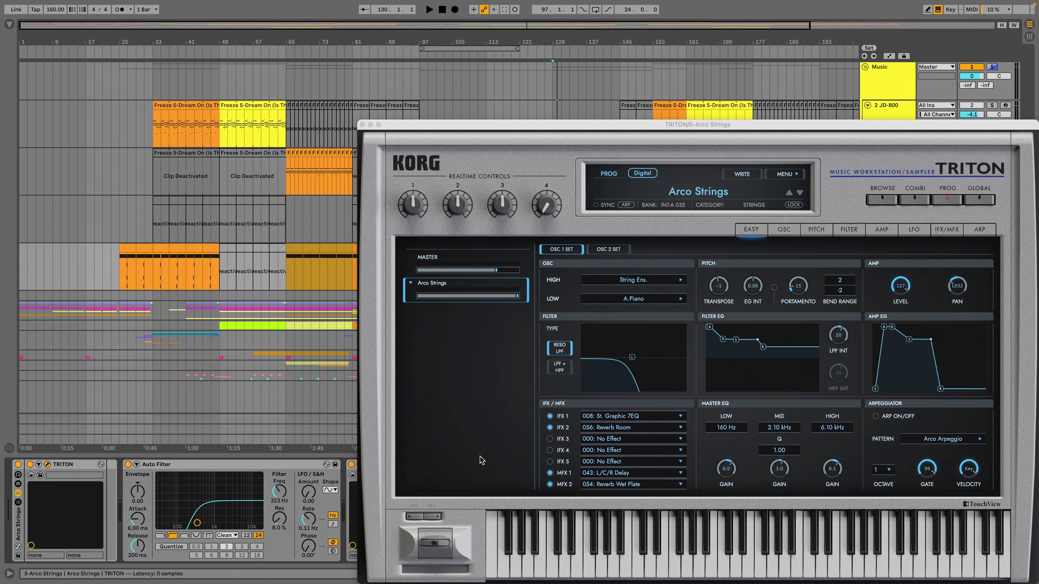
click(263, 455)
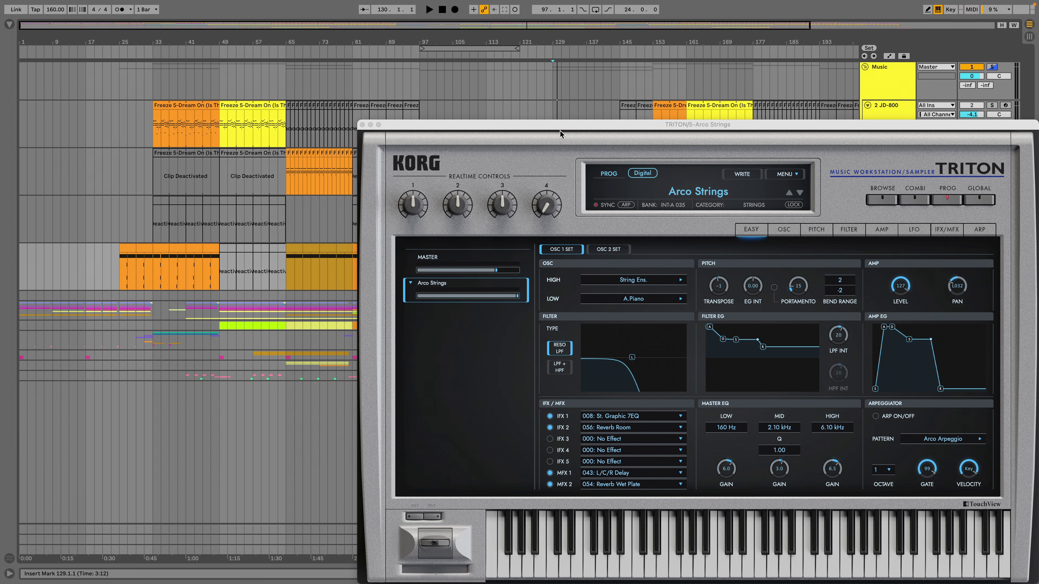
drag(559, 130, 469, 69)
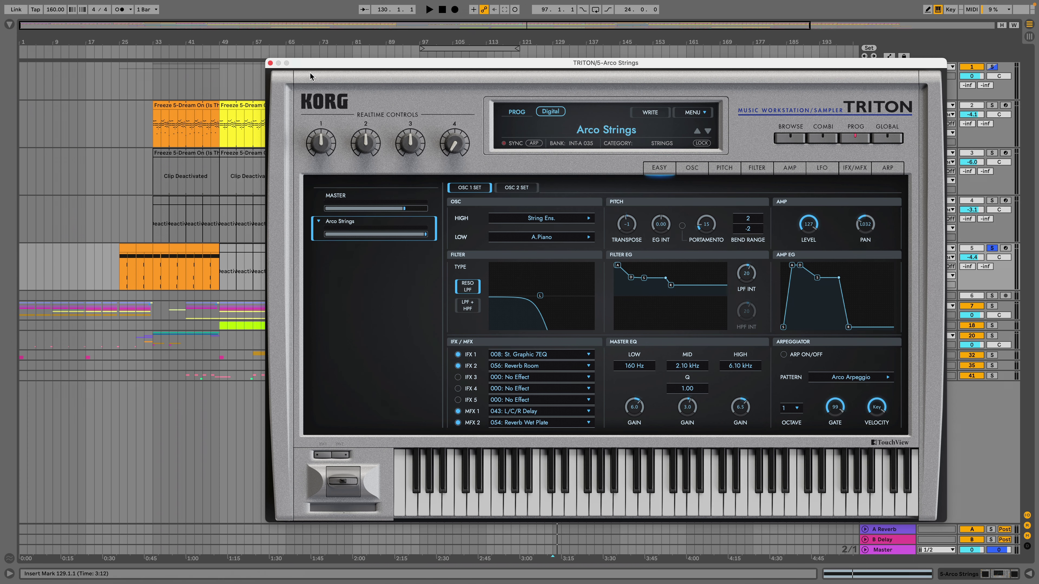
Move the TRITON window clear of the tracks, and play the soloed 5 Arco Strings part from bar 33.
drag(344, 67, 382, 233)
drag(151, 43, 260, 80)
drag(348, 233, 337, 357)
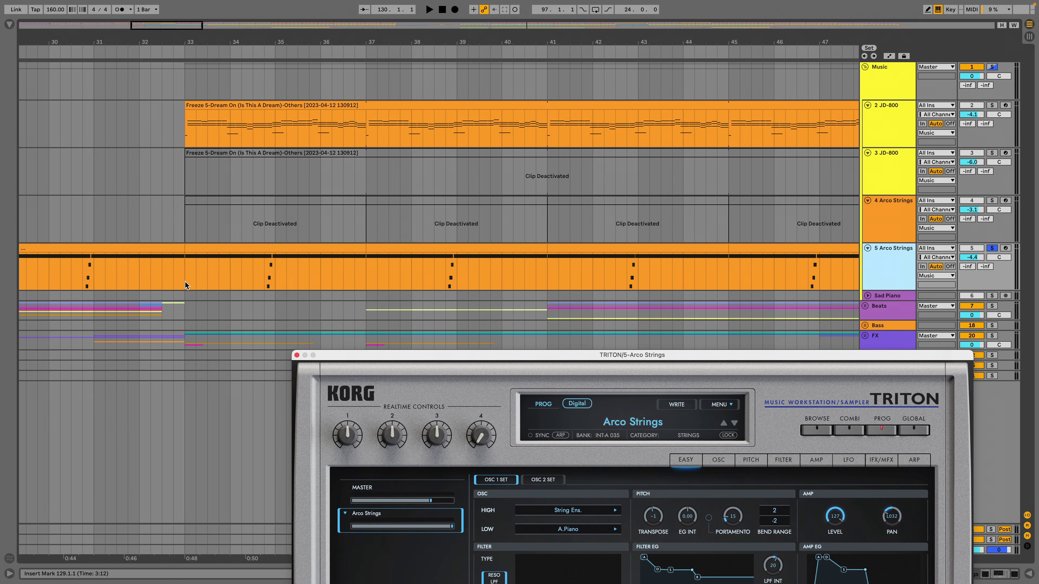
click(184, 281)
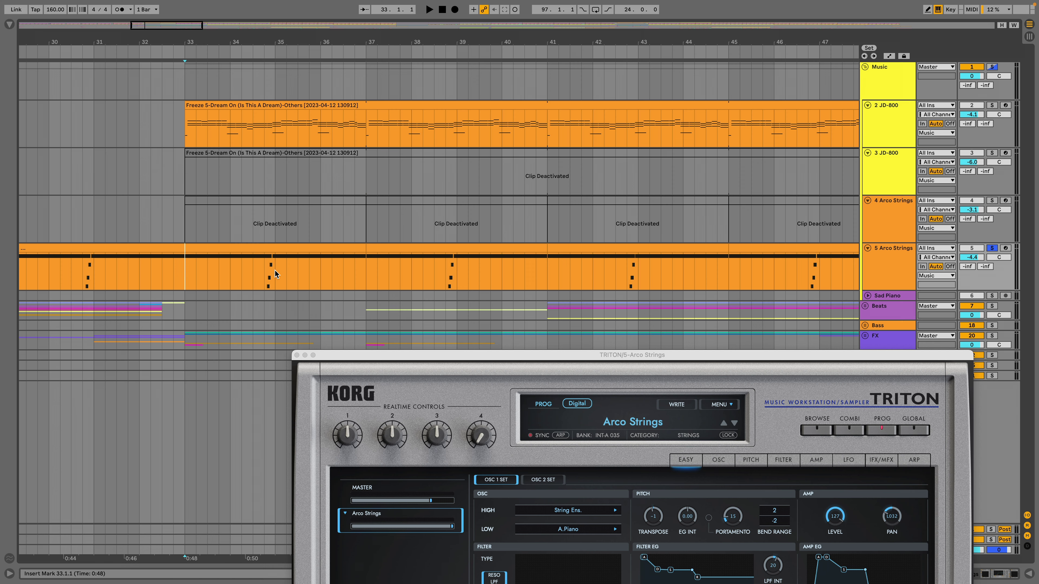
key(space)
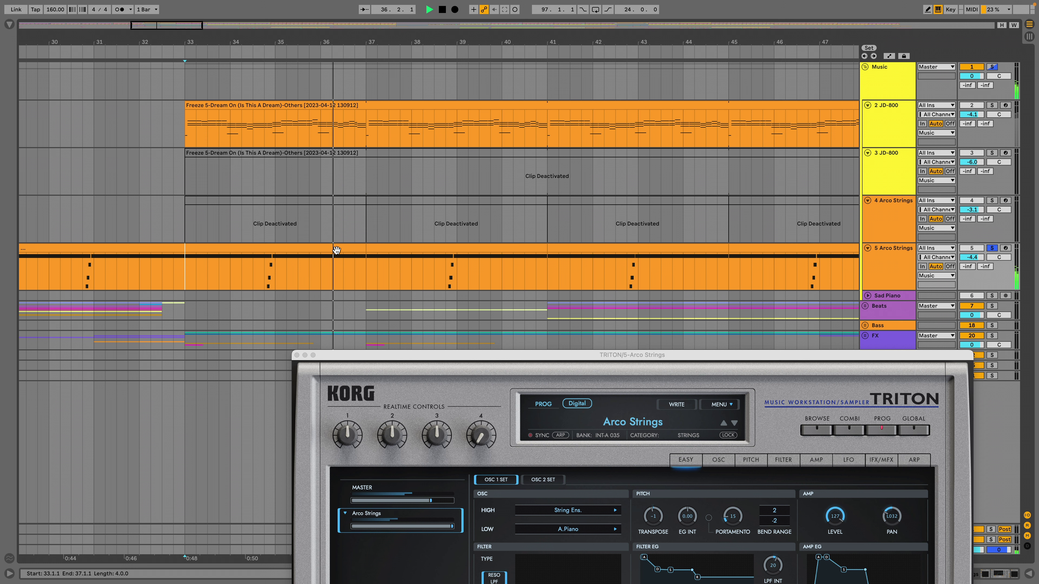
key(space)
Add the 2 JD-800 track to the solo and play it together with 5 Arco Strings from bar 33.
click(992, 105)
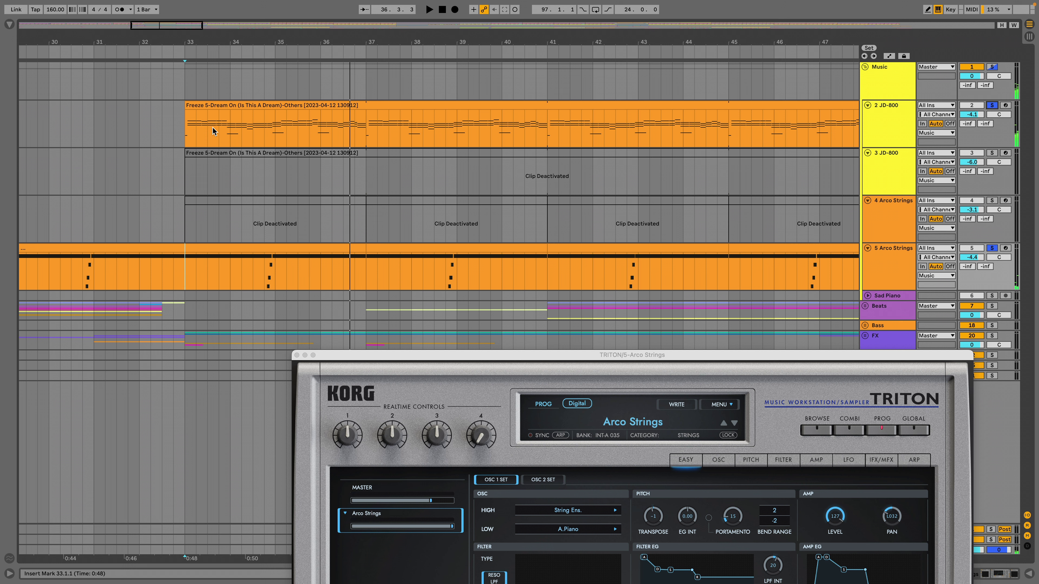
click(187, 139)
key(space)
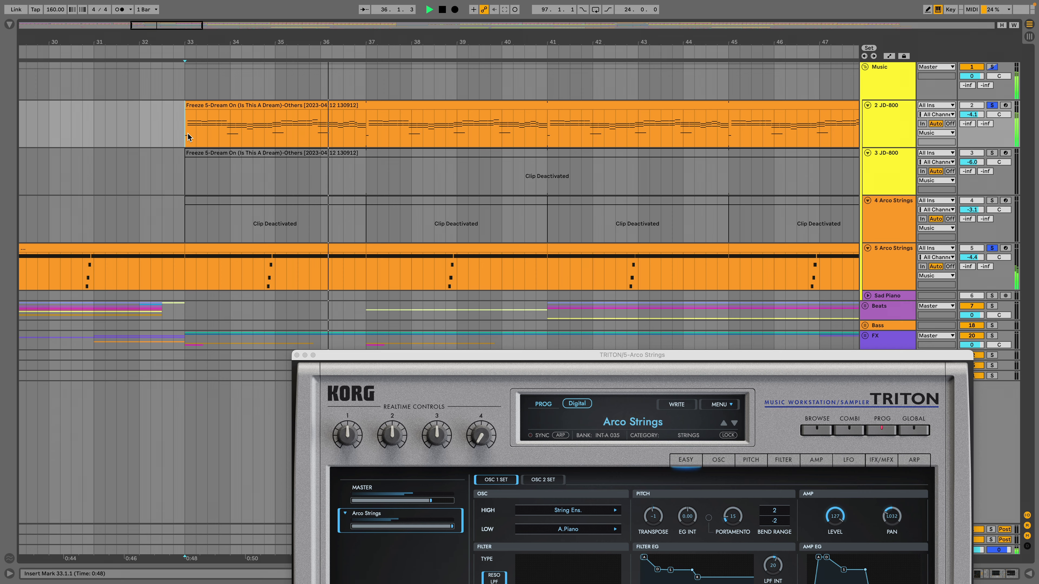
Stop playback and clear the track solos, replacing the unfolded Music group with the unfolded Beats group in a wider arrangement view.
key(space)
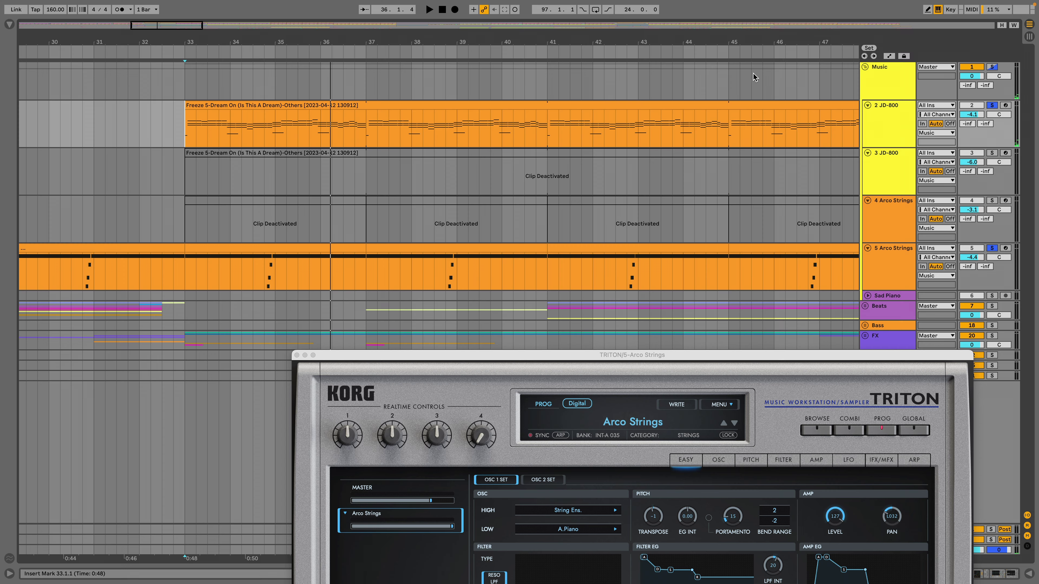
click(991, 106)
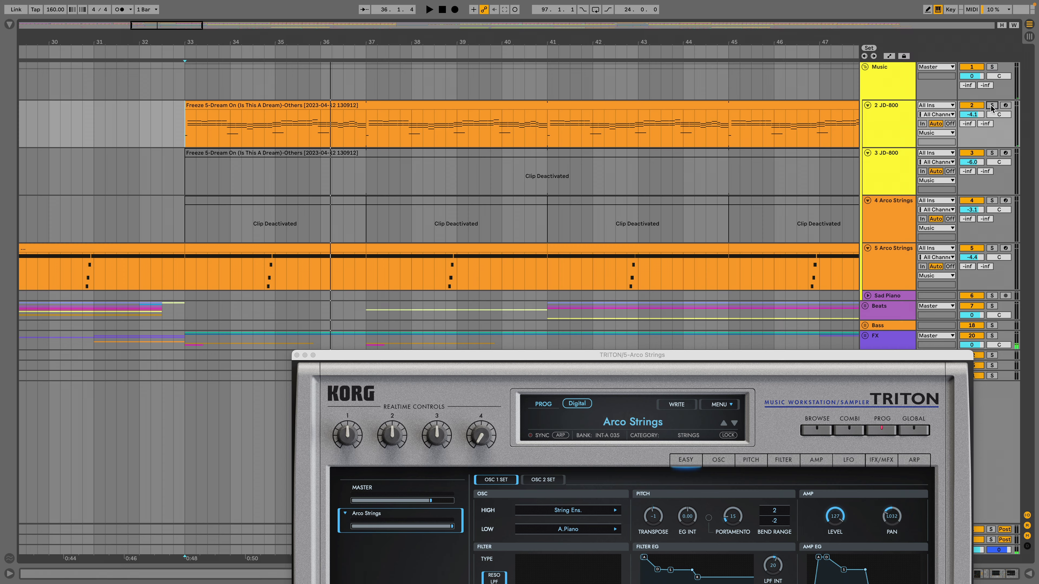
click(865, 67)
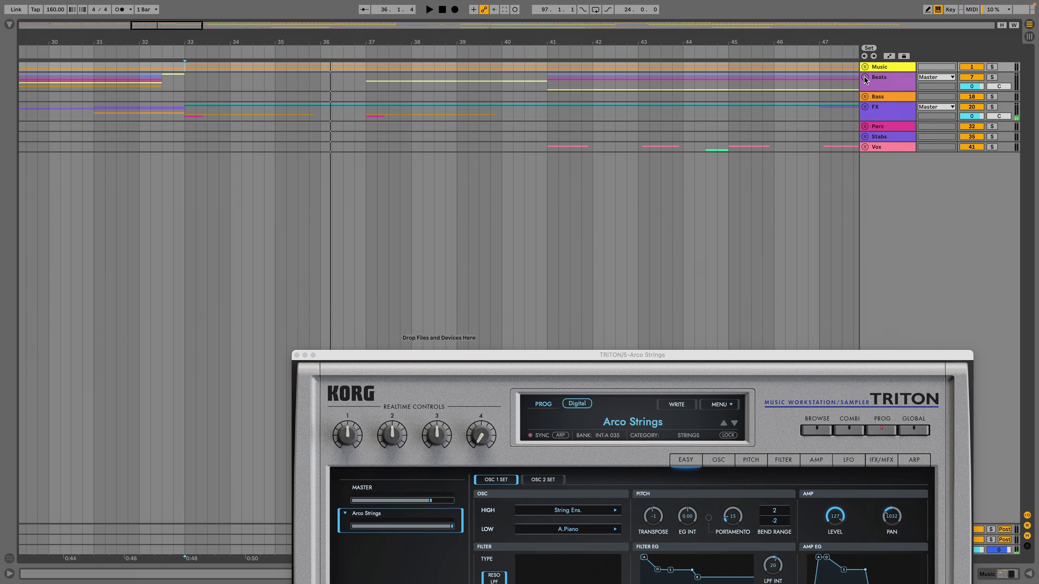
click(865, 77)
key(minus)
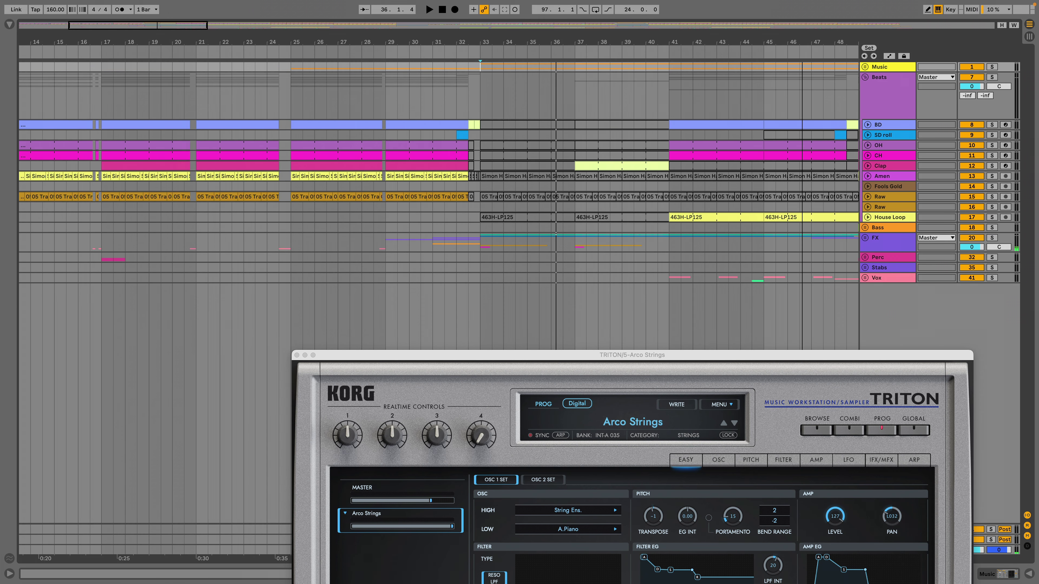
key(minus)
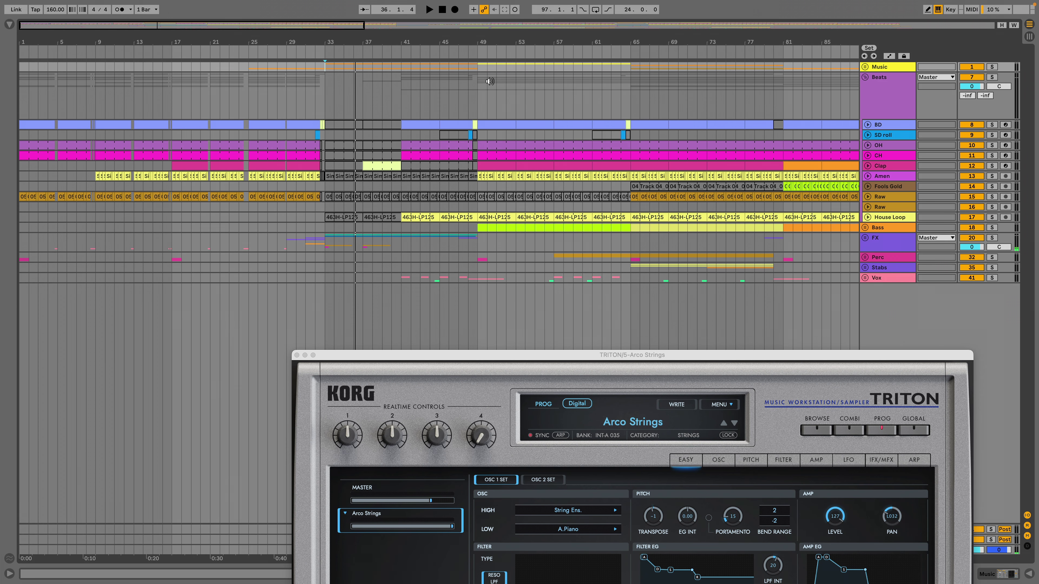
Unfold and solo the BD track in the Beats group, and show its device chain.
click(868, 125)
click(410, 161)
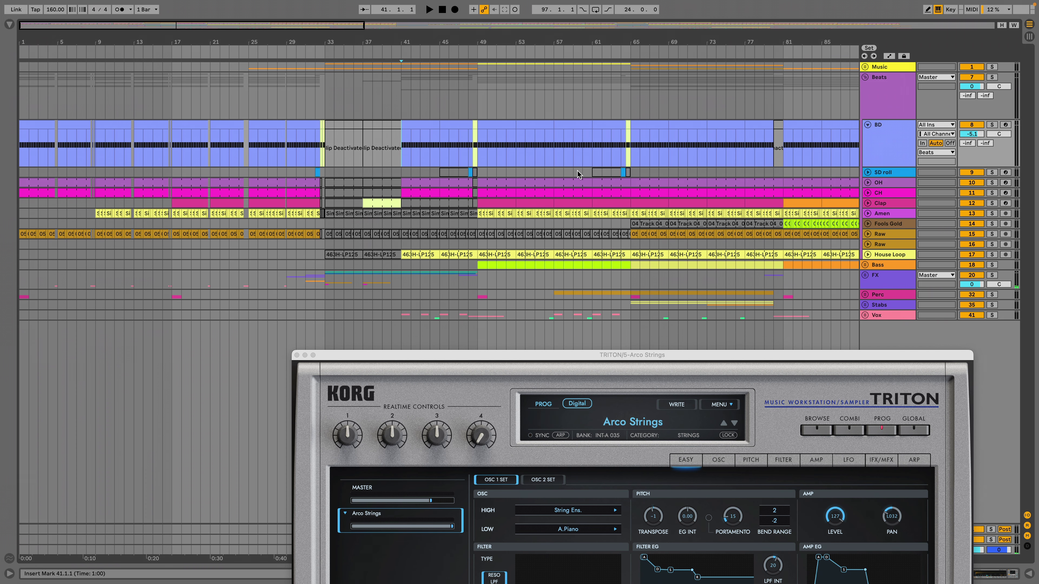
click(867, 124)
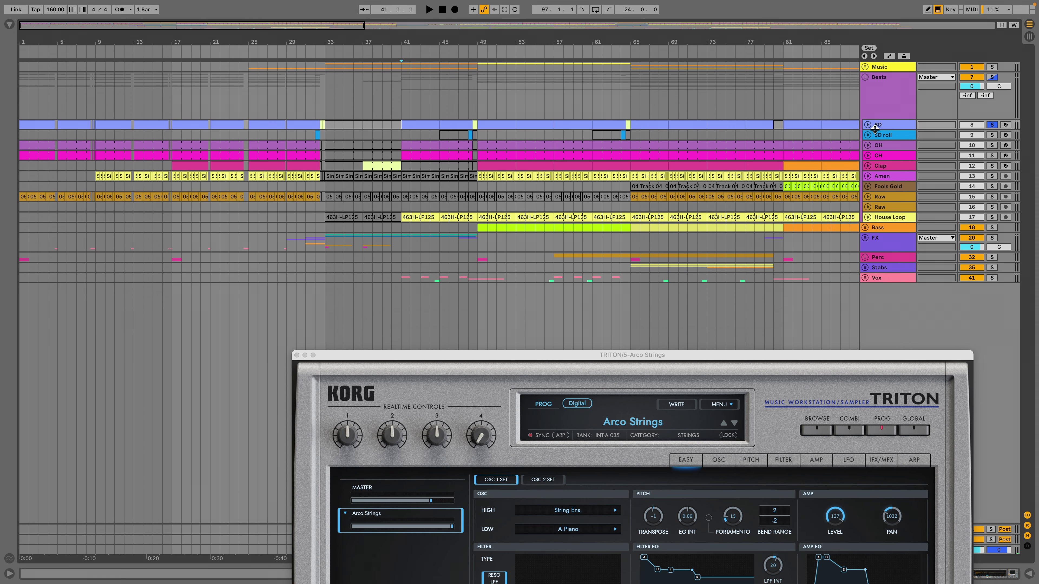
double_click(884, 129)
click(867, 124)
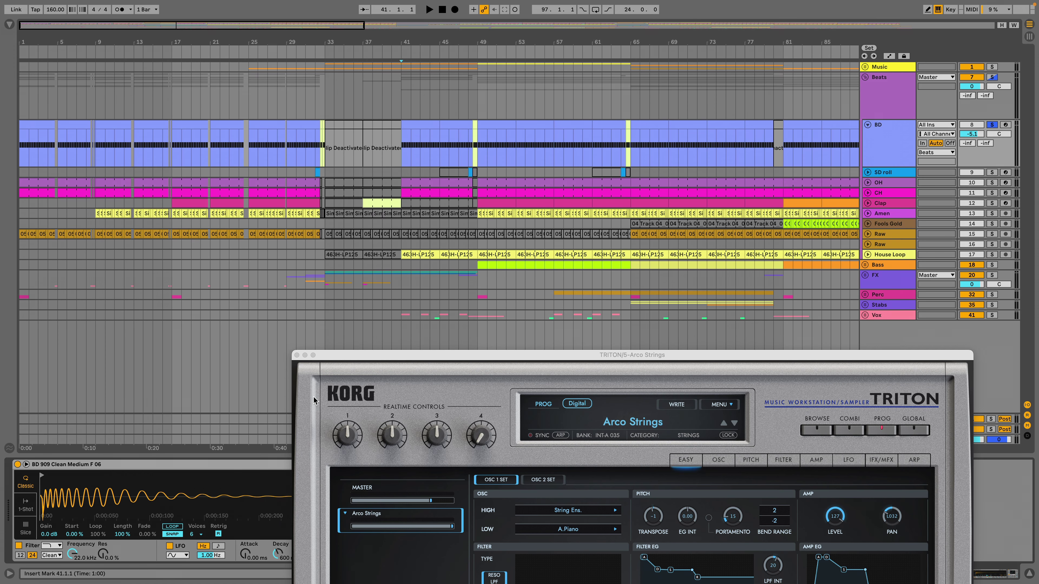
Close the TRITON instrument window and play the soloed BD kick from bar 42.
click(297, 355)
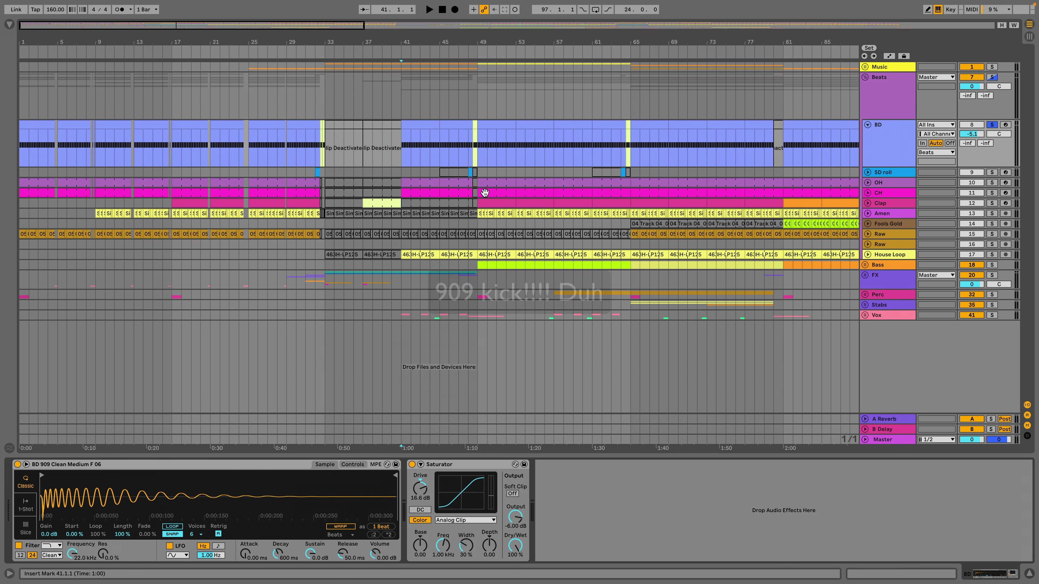
click(406, 157)
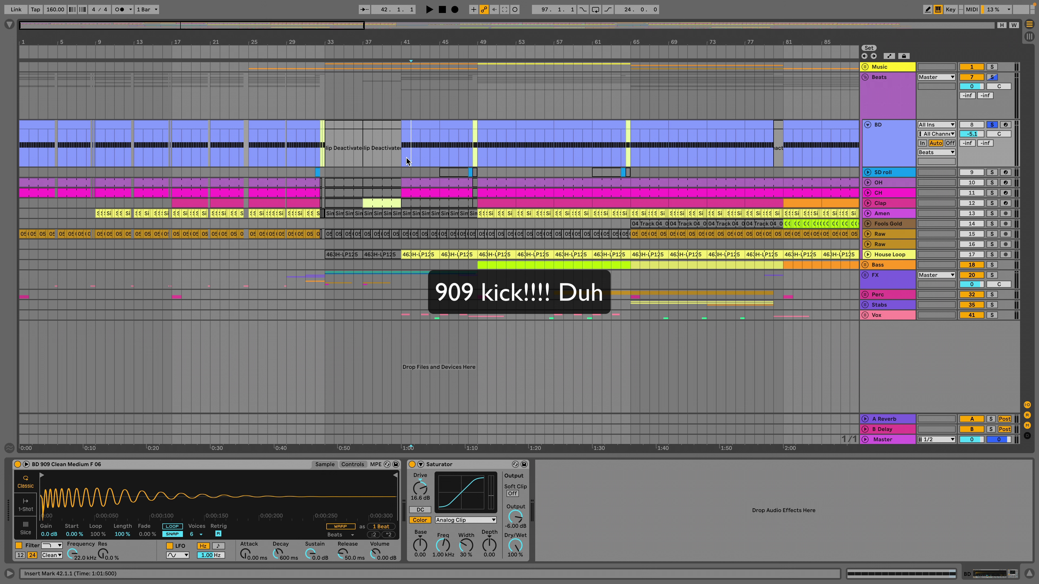
key(space)
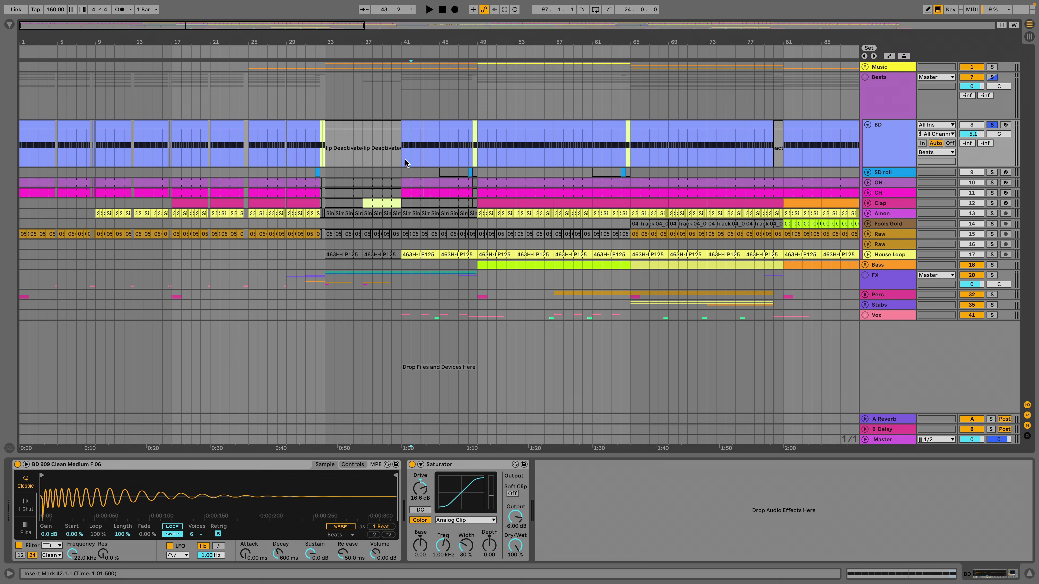
Play the BD kick from bar 41 and add the OH, CH and Clap tracks to the solo one by one.
click(403, 158)
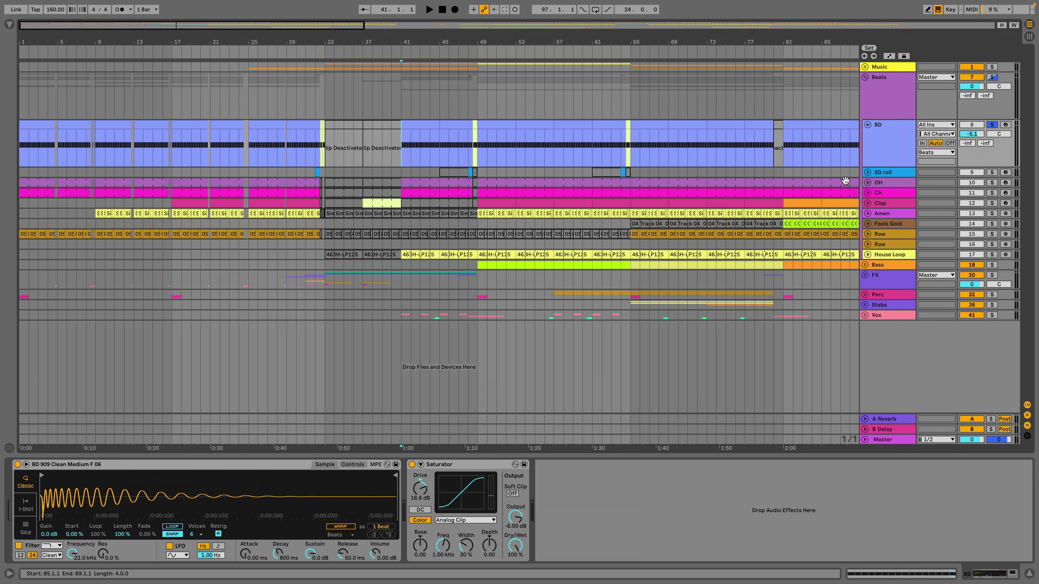
key(space)
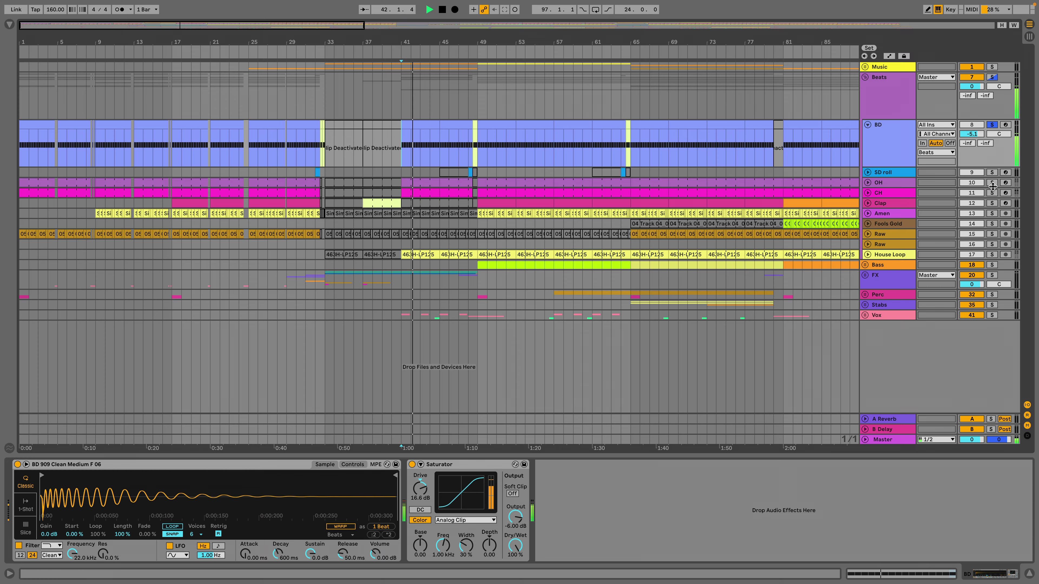
click(991, 183)
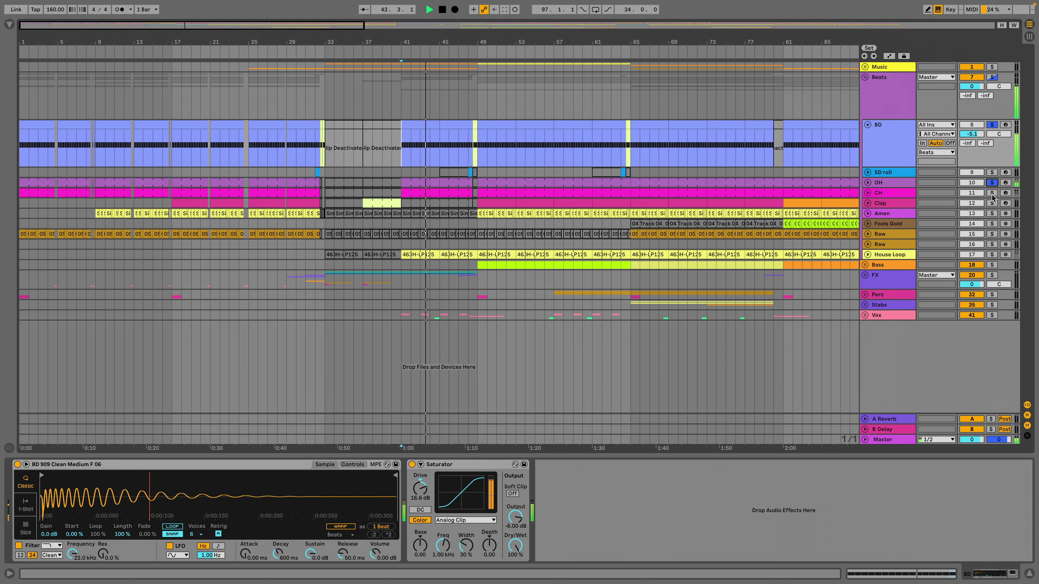
click(991, 192)
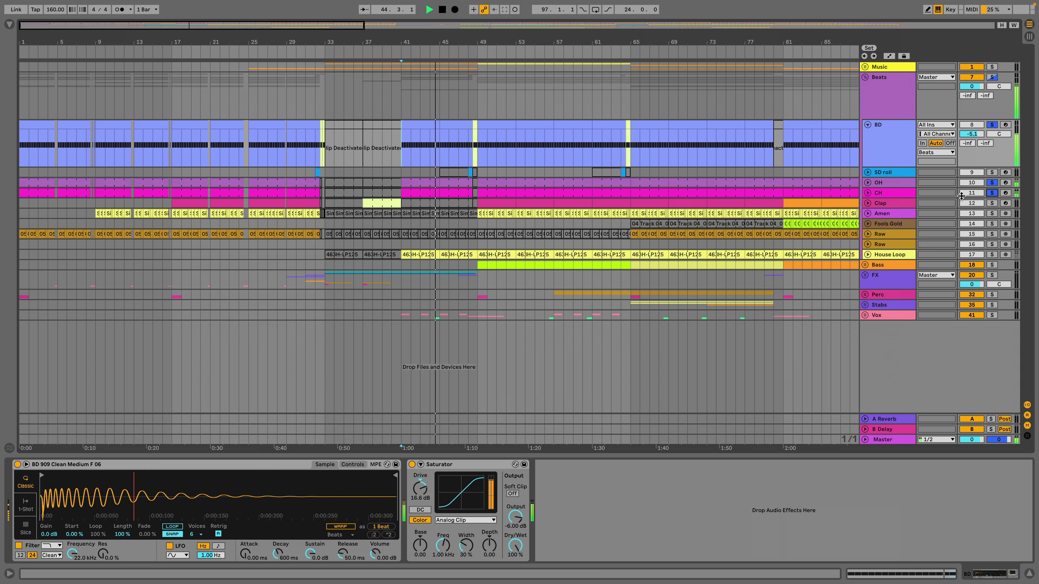
click(992, 203)
Play the combined drums from bar 49 with the Clap track's devices shown, and unfold the CH track.
click(940, 203)
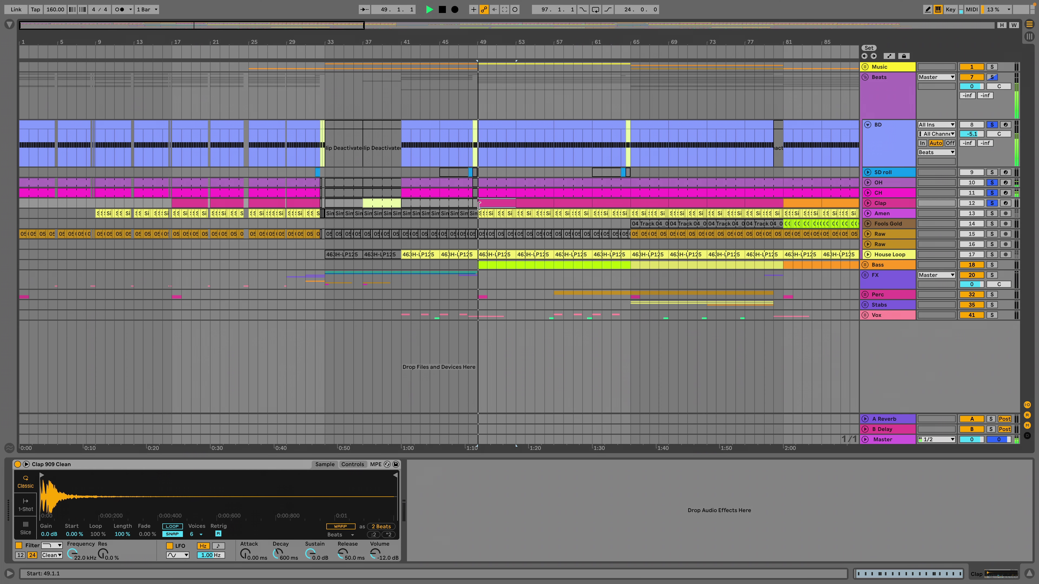
click(867, 194)
key(space)
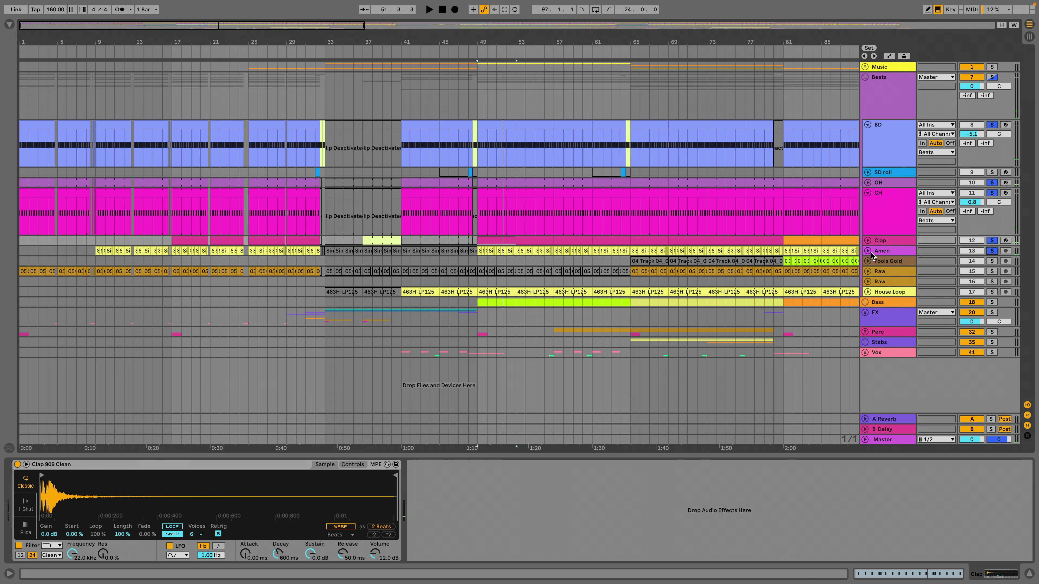
Unfold the Amen track, solo it alone, and play the break from bar 49.
click(870, 252)
click(480, 282)
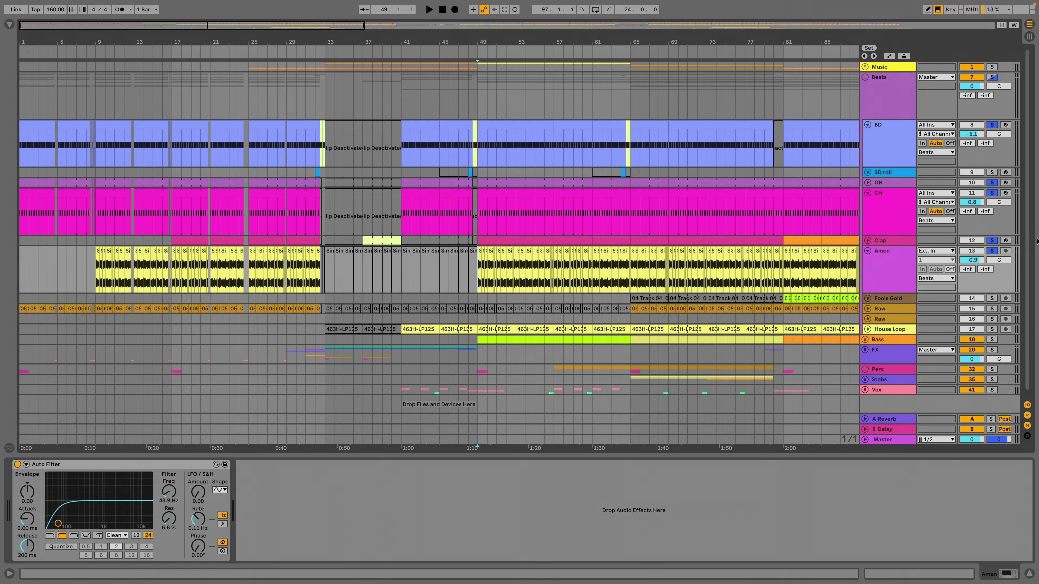
click(992, 251)
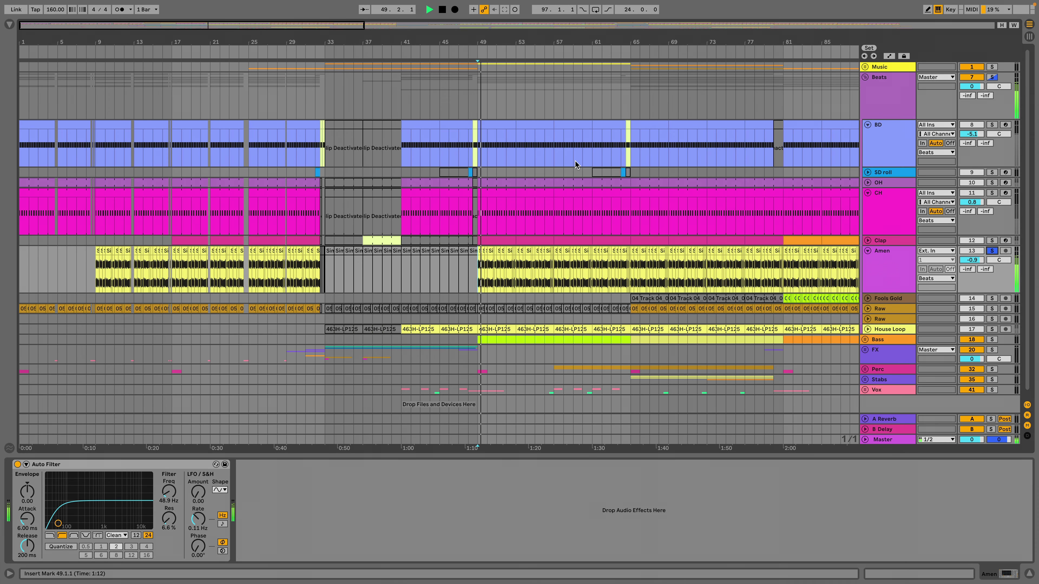
key(space)
drag(491, 38, 426, 39)
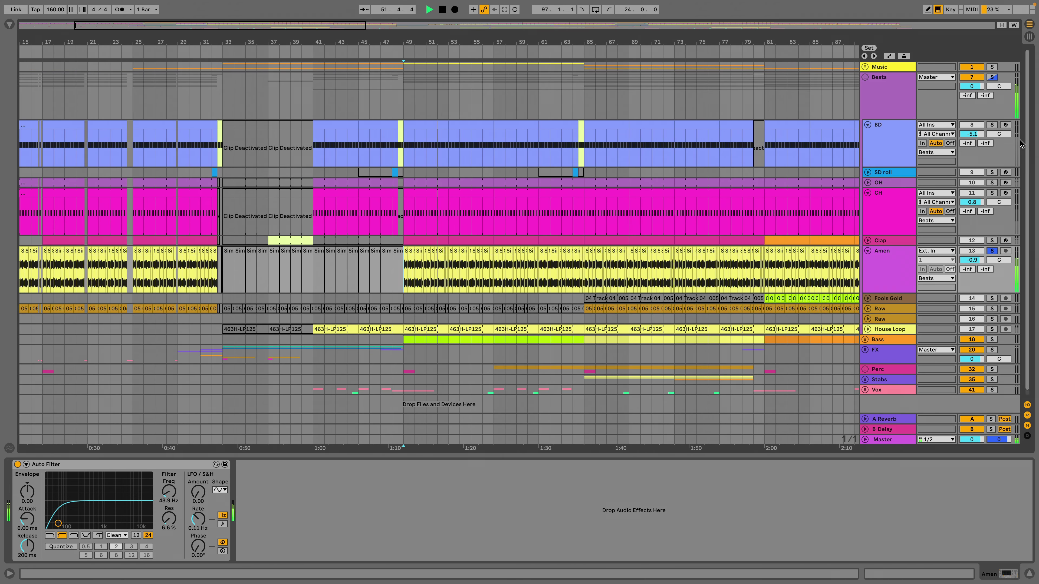
Add the BD, SD roll, OH, CH and Clap tracks to the solo while the Amen break plays.
ctrl+click(991, 124)
ctrl+click(992, 172)
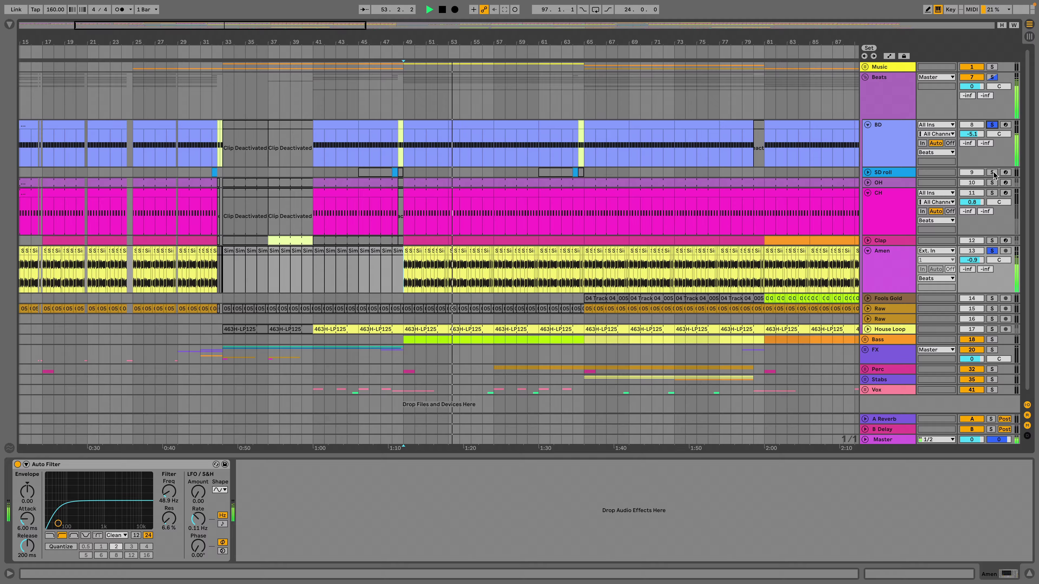
ctrl+click(992, 183)
ctrl+click(992, 192)
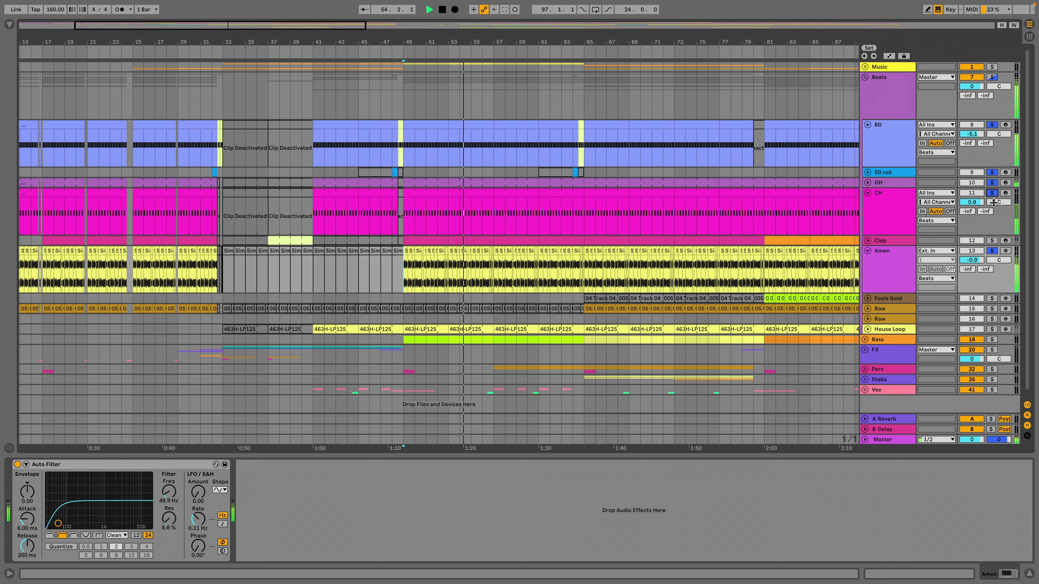
ctrl+click(992, 240)
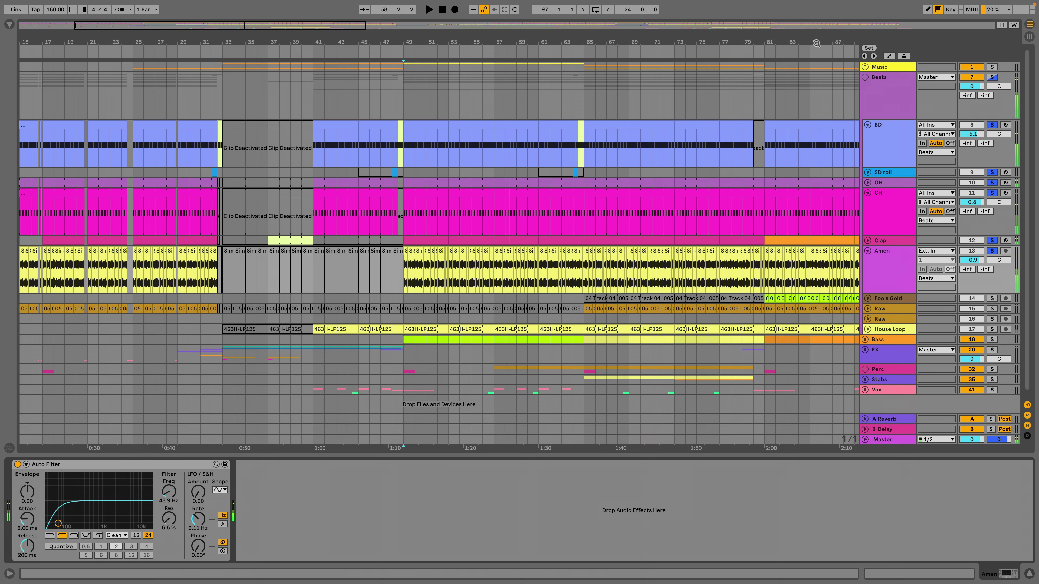
Unfold and solo the Fools Gold track, and play it from bar 81, adding Amen to the solo.
drag(817, 43, 834, 28)
click(868, 299)
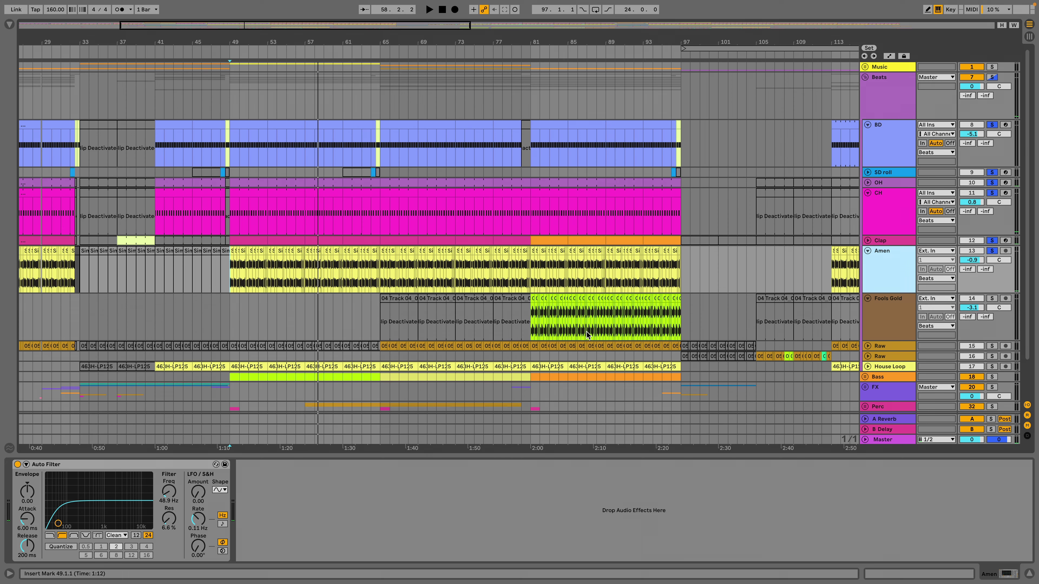
click(537, 329)
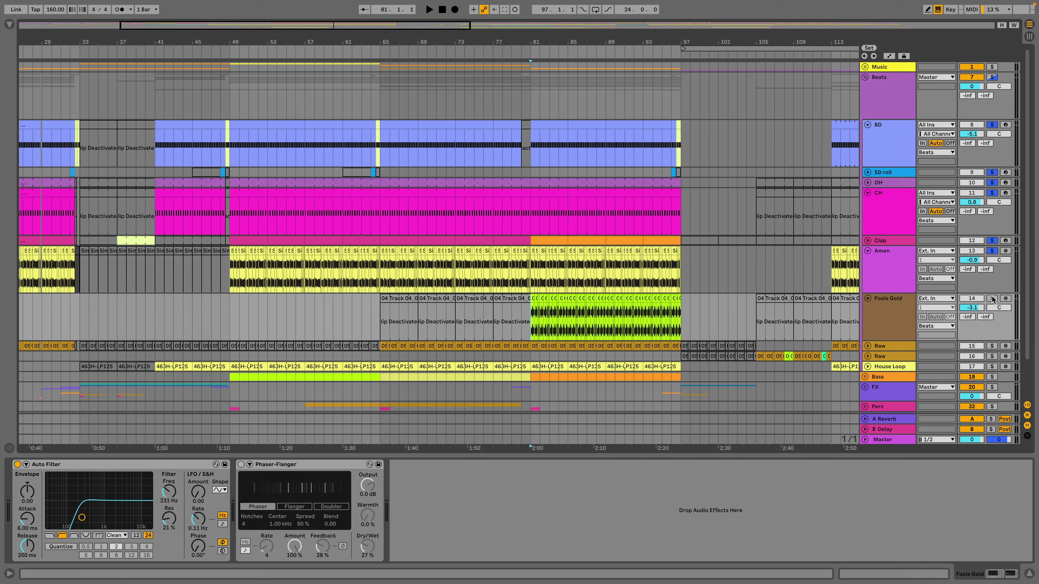
click(991, 298)
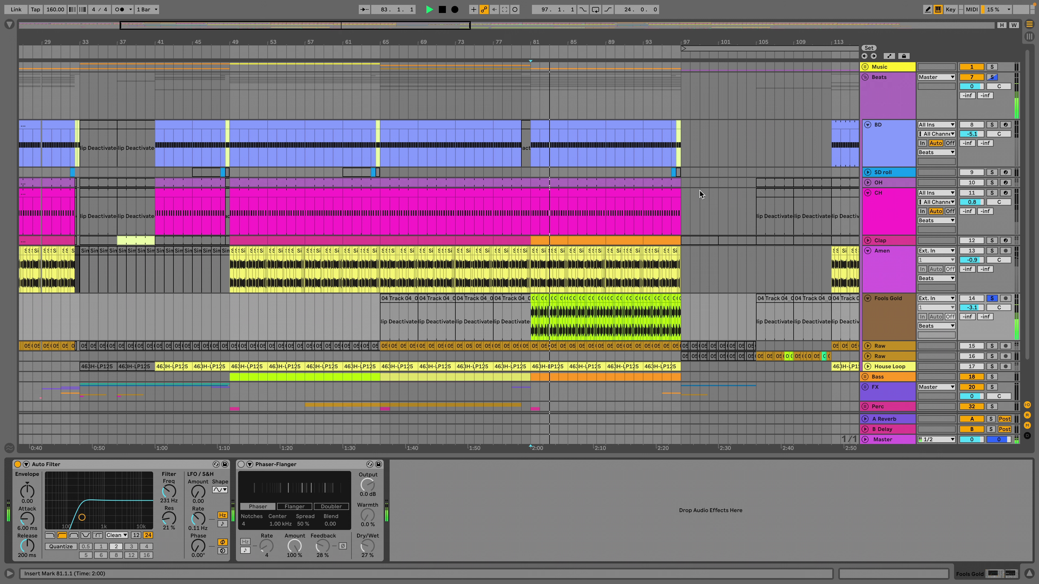
click(992, 251)
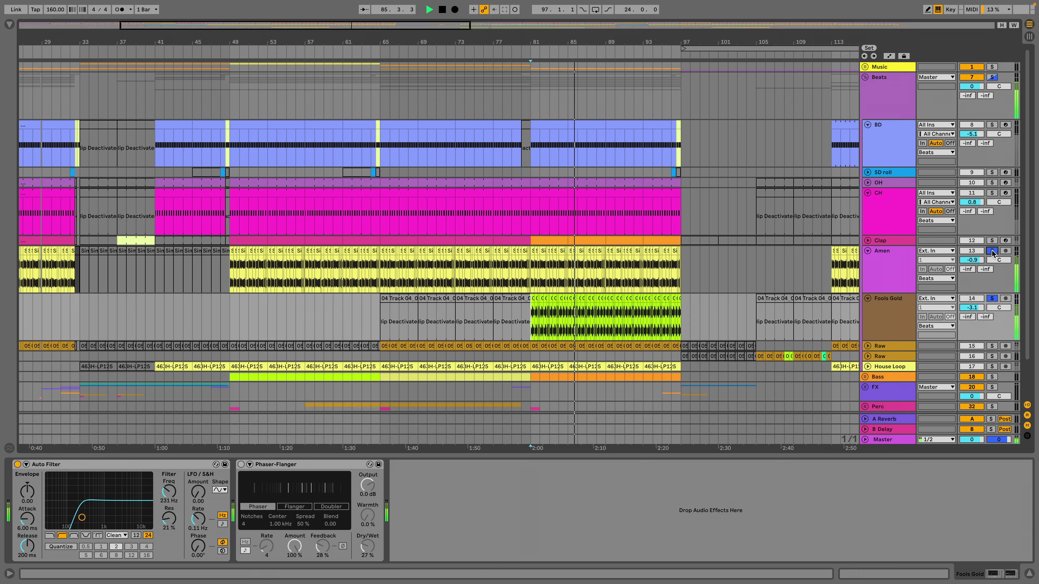
key(space)
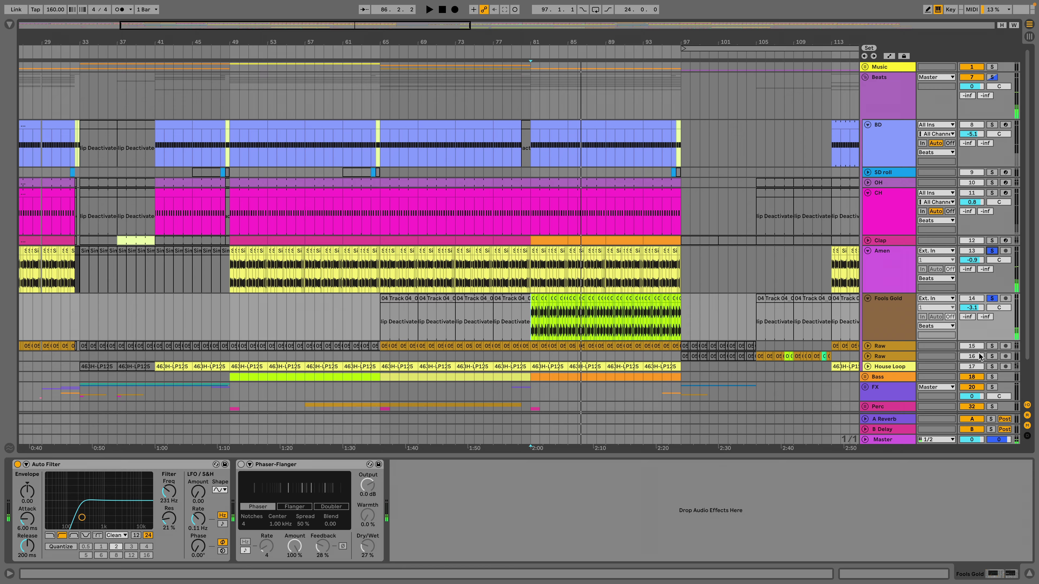
Unfold and solo the Raw track 15, and play its break from bar 65 with its devices shown.
click(868, 346)
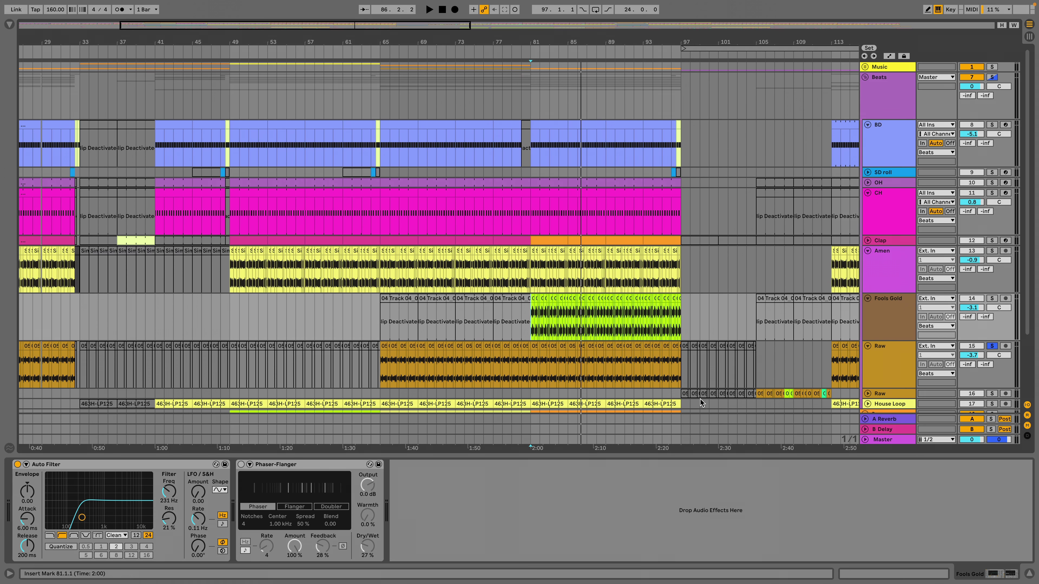
scroll(395, 343, down, 1)
click(388, 353)
key(space)
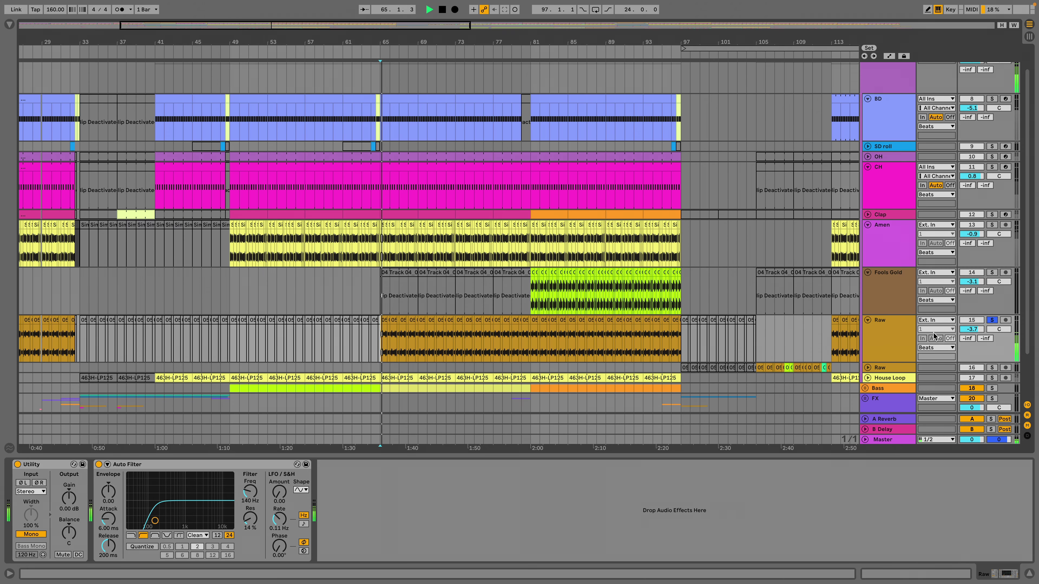
click(896, 339)
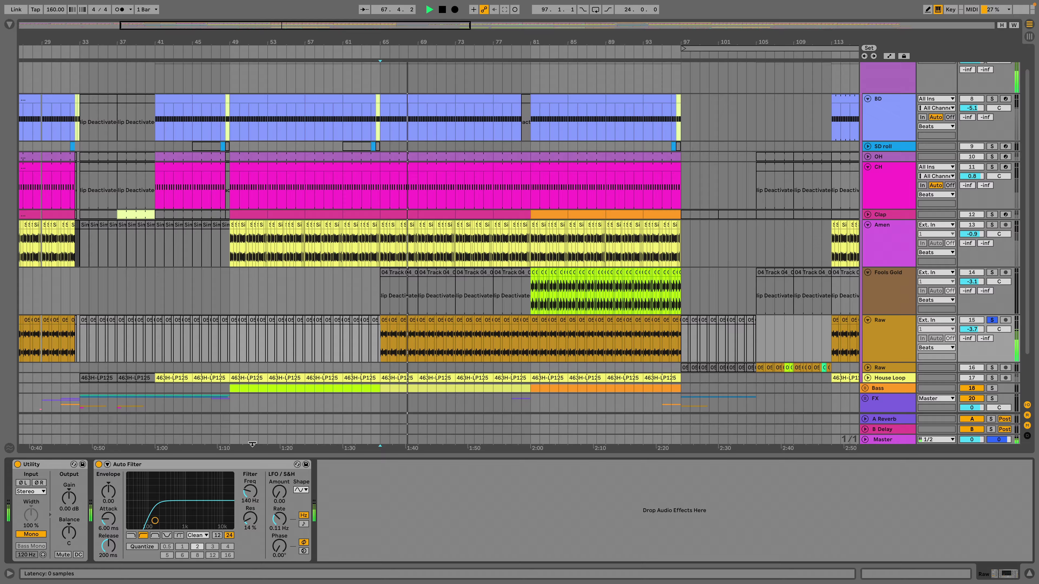
Compare the Raw break with its Auto Filter off and on, ending with playback stopped and the solo cleared.
click(98, 464)
click(98, 464)
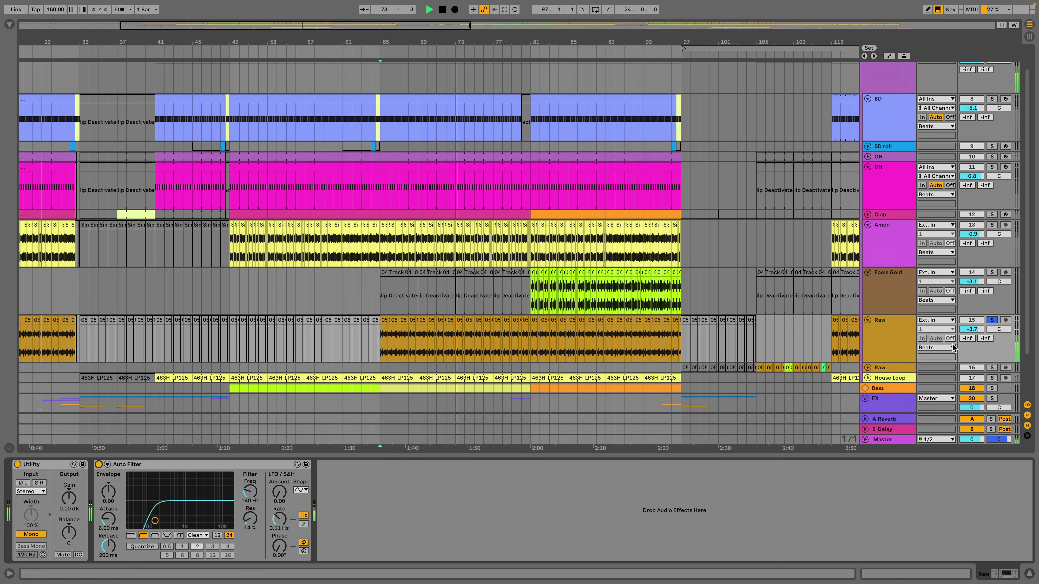
key(space)
click(992, 321)
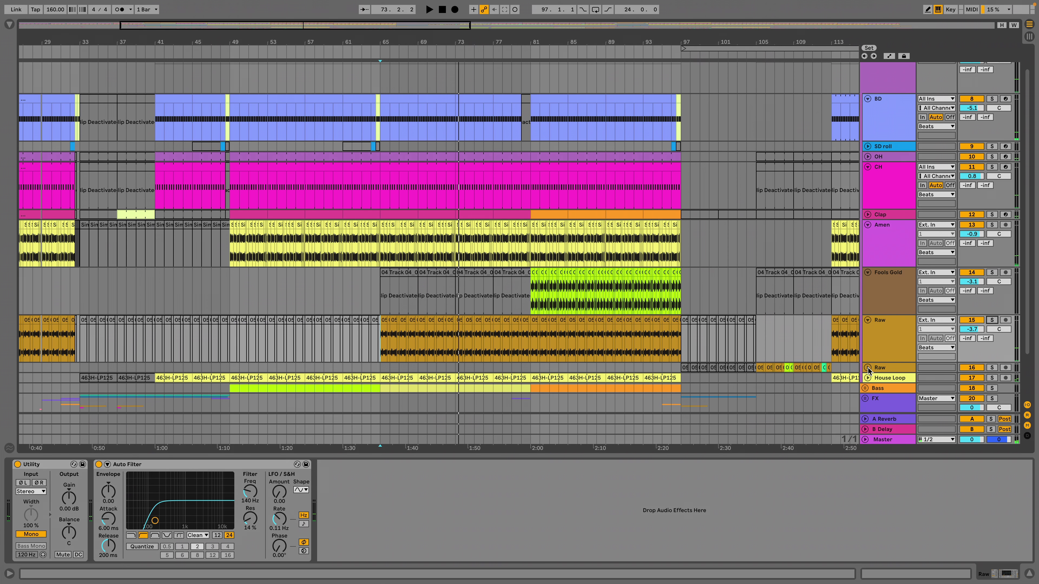
Unfold the second Raw track (16) and the House Loop track in the Beats group.
click(867, 368)
scroll(887, 344, down, 4)
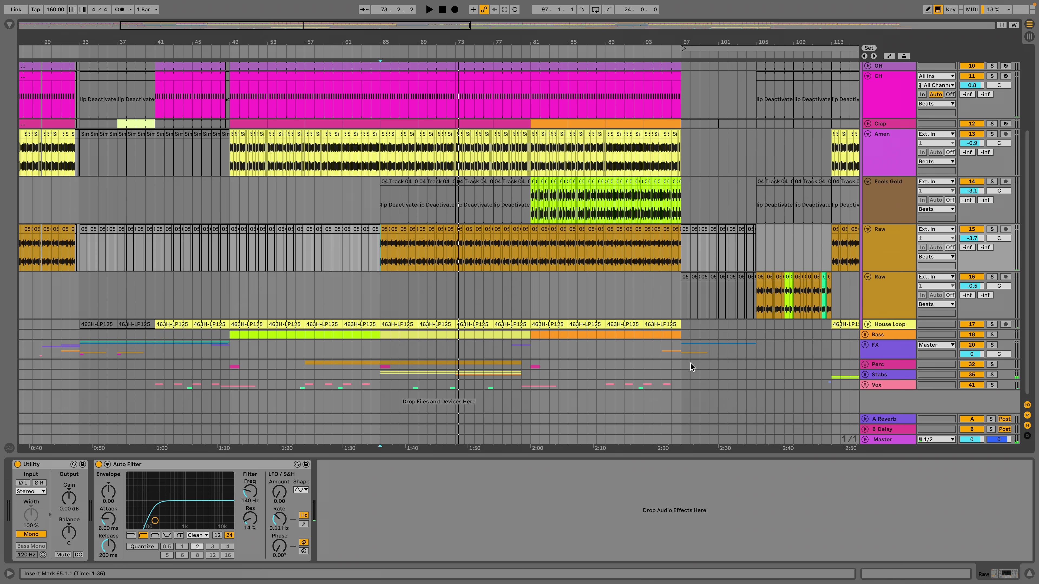
click(867, 324)
scroll(916, 298, down, 2)
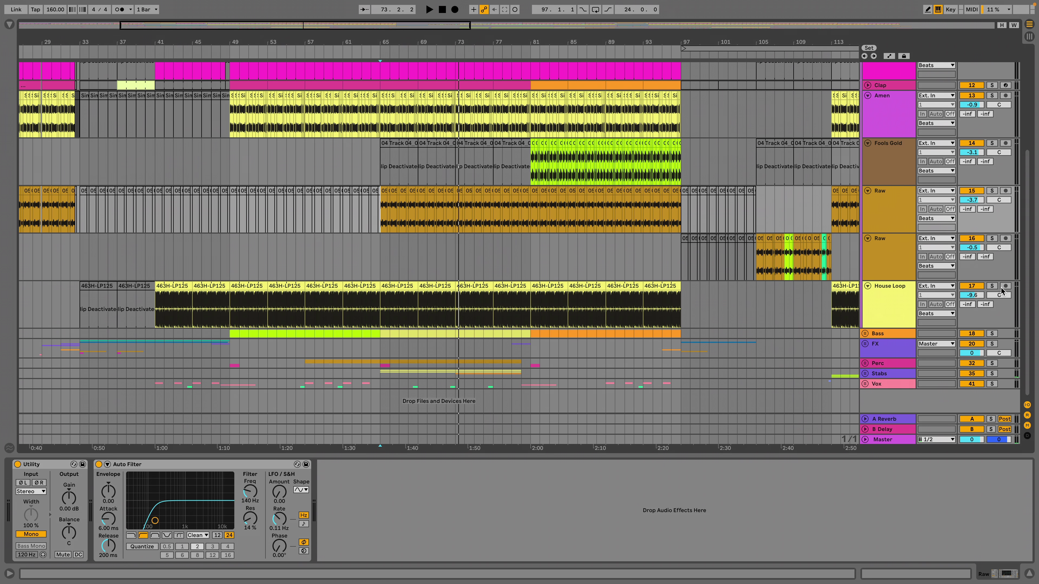
Solo the House Loop track, play it from bar 41, and clear the solo once playback is stopped.
click(991, 285)
click(171, 288)
key(space)
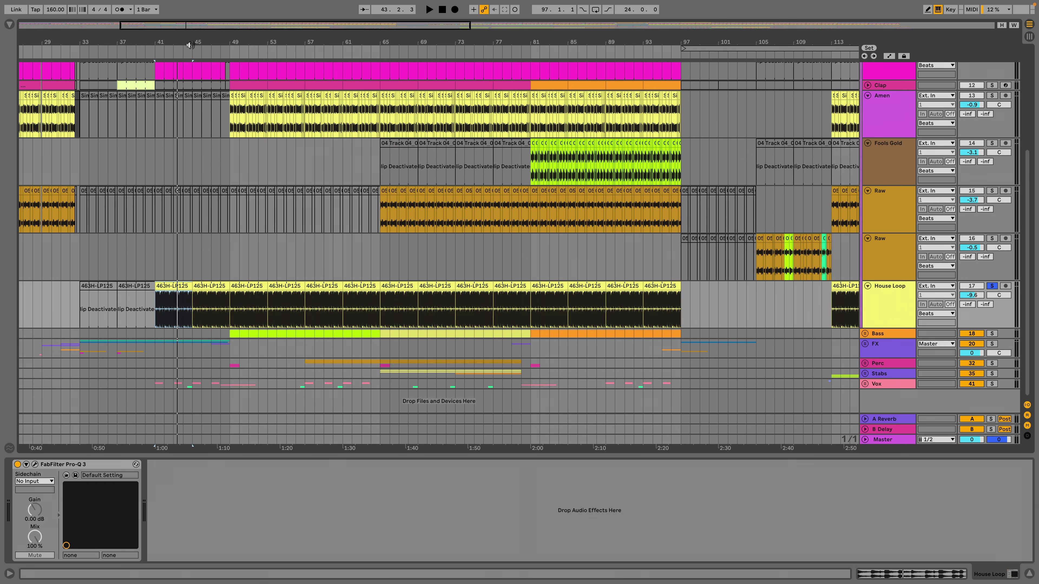
drag(190, 44, 436, 176)
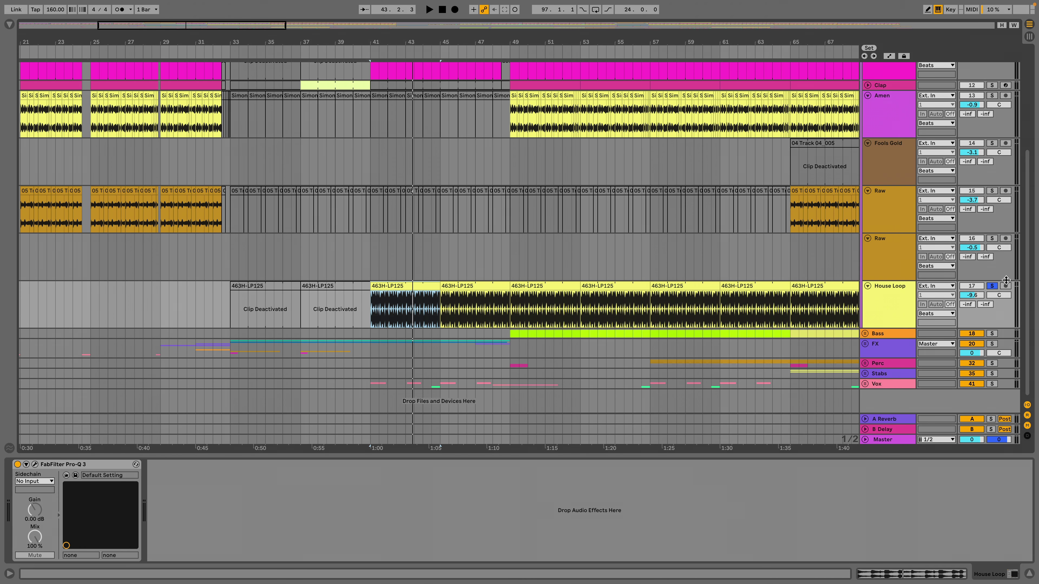
click(997, 287)
Solo the Beats group and play all its drums and breaks together from bar 49, ending with playback stopped.
scroll(1000, 288, up, 6)
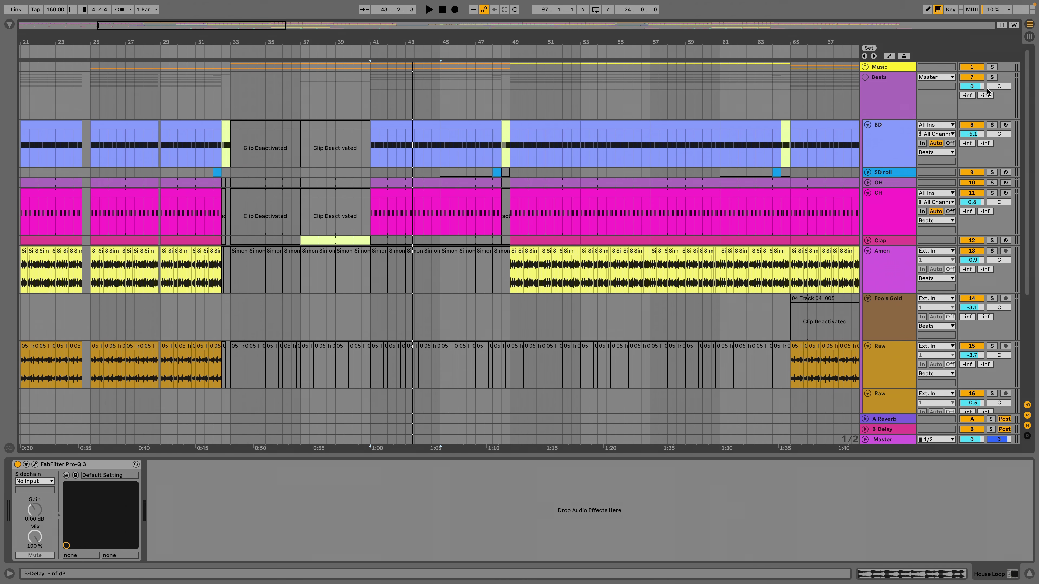
click(513, 271)
key(space)
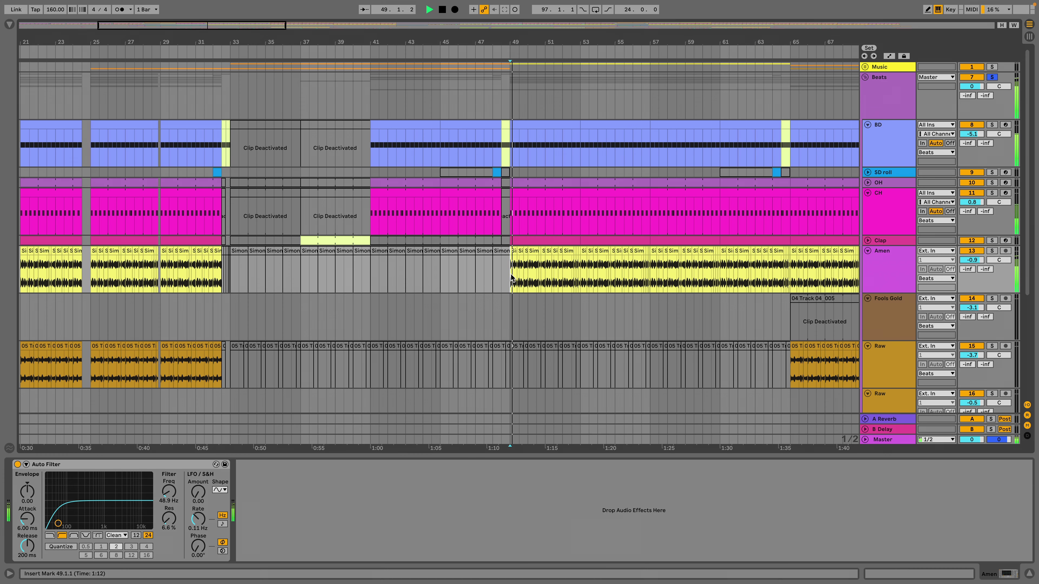
scroll(647, 291, down, 3)
scroll(647, 291, down, 2)
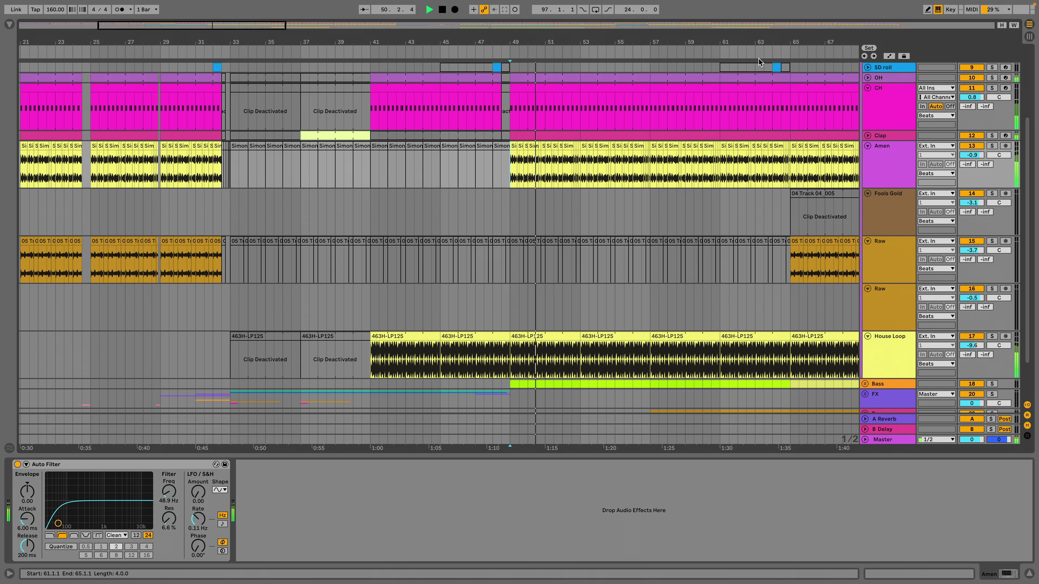
drag(773, 43, 630, 32)
key(space)
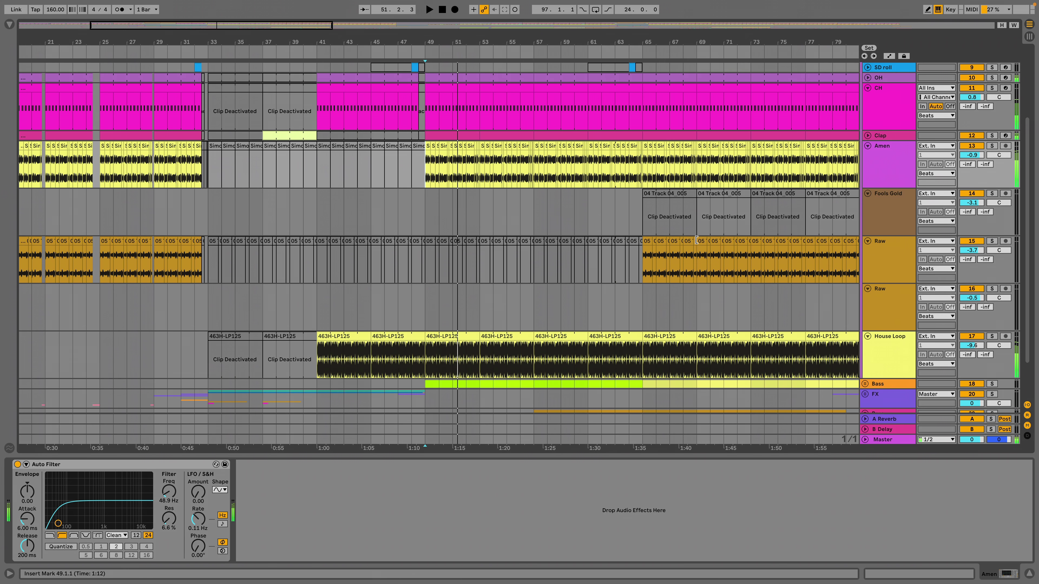
Play the combined drums and breaks from bar 65, where the Raw break enters, and stop playback.
click(644, 266)
key(space)
key(minus)
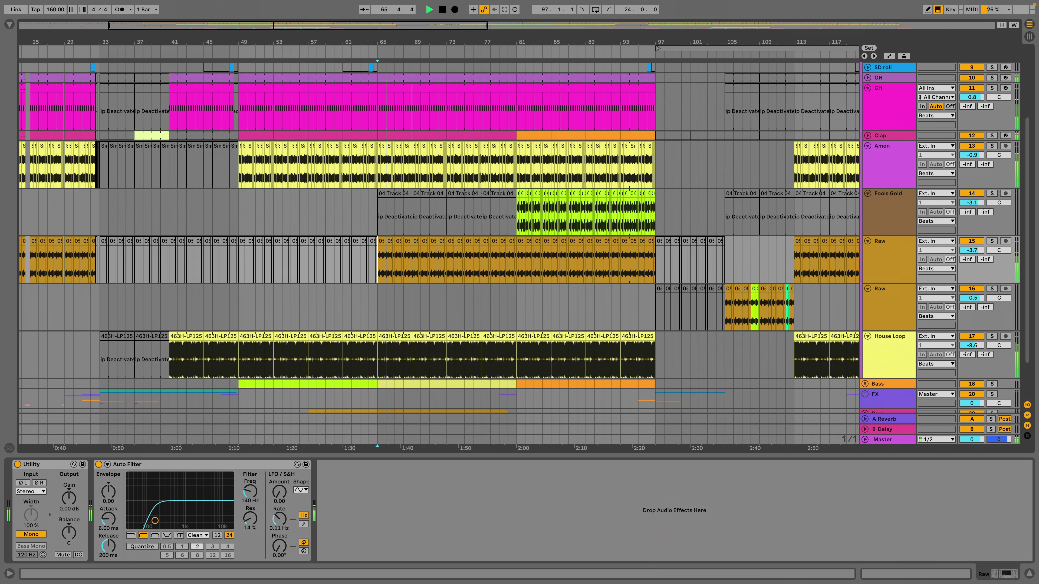
key(space)
scroll(524, 295, down, 2)
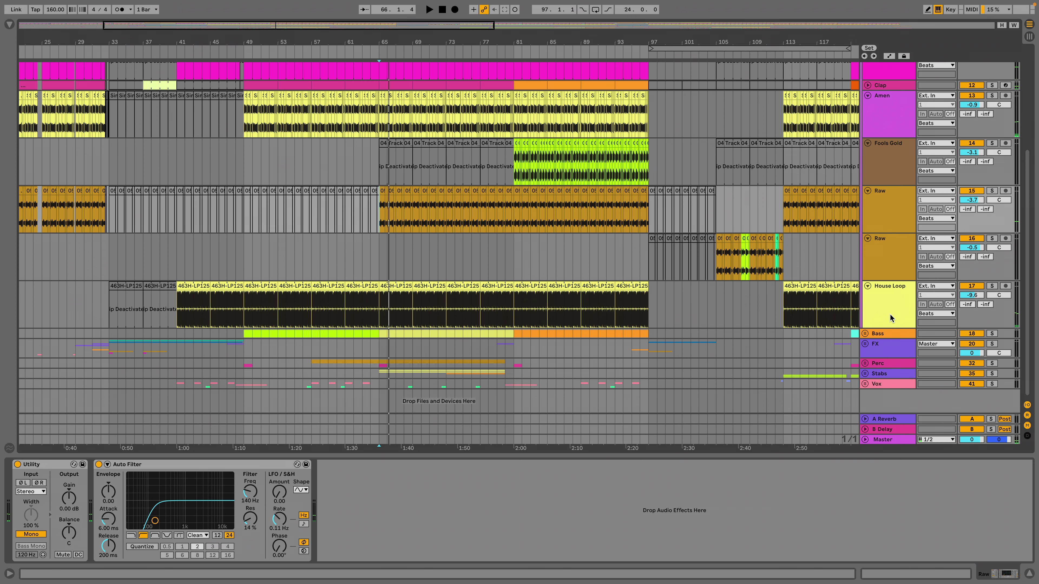
Unfold the Bass group and its 19 Serum track, and show that track's device.
click(865, 334)
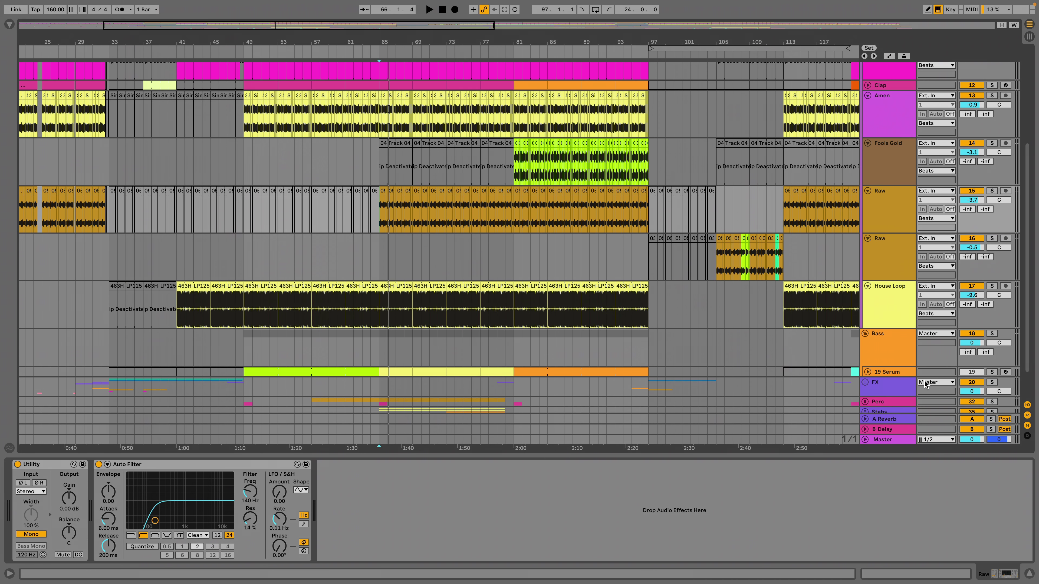
click(868, 371)
scroll(707, 308, down, 3)
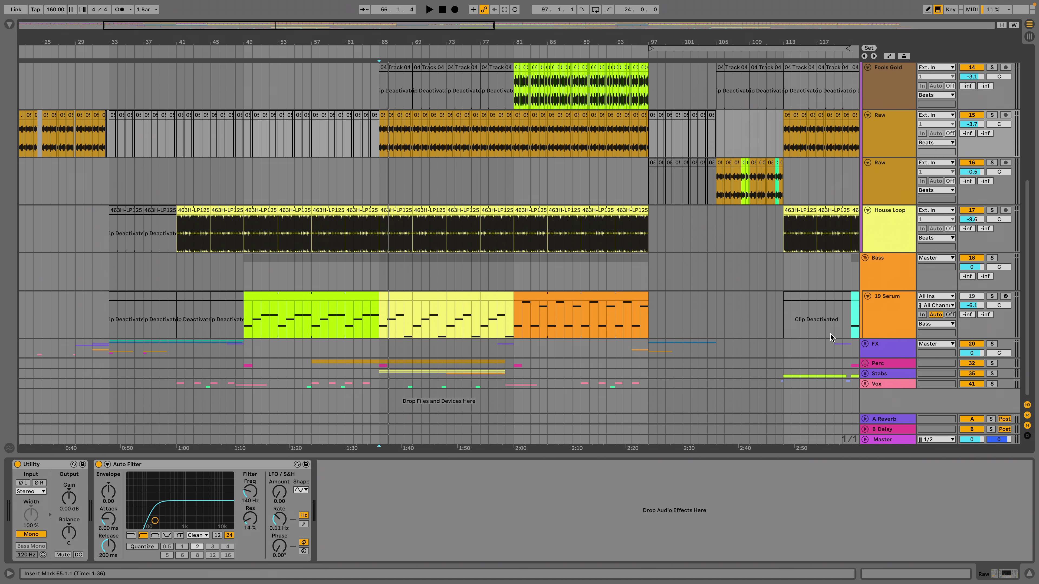
click(895, 315)
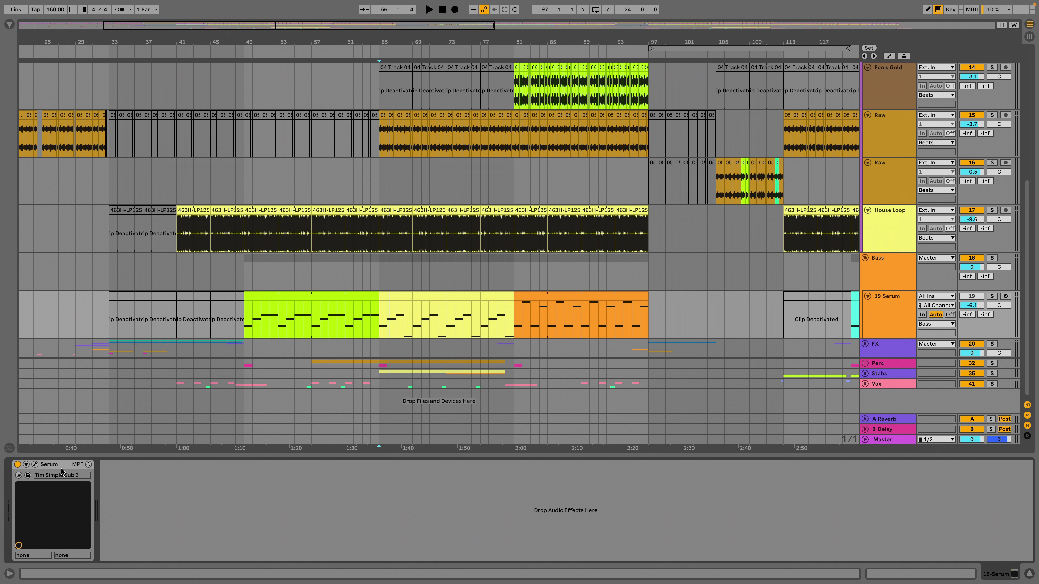
Open the Serum synth with the Tim Simple Sub 3 preset, audition it with the bass track soloed, and close its window.
click(35, 464)
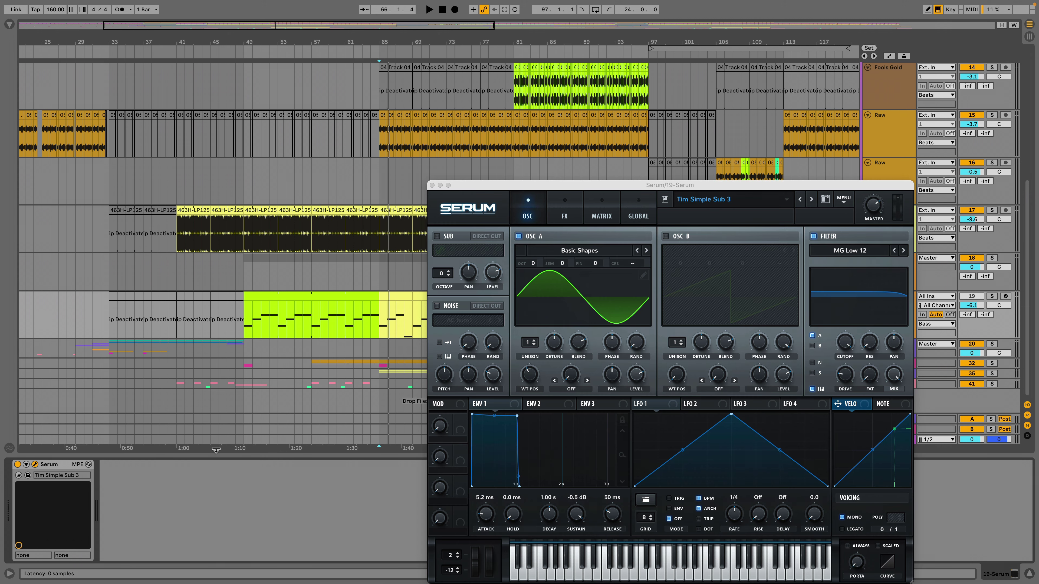
click(656, 576)
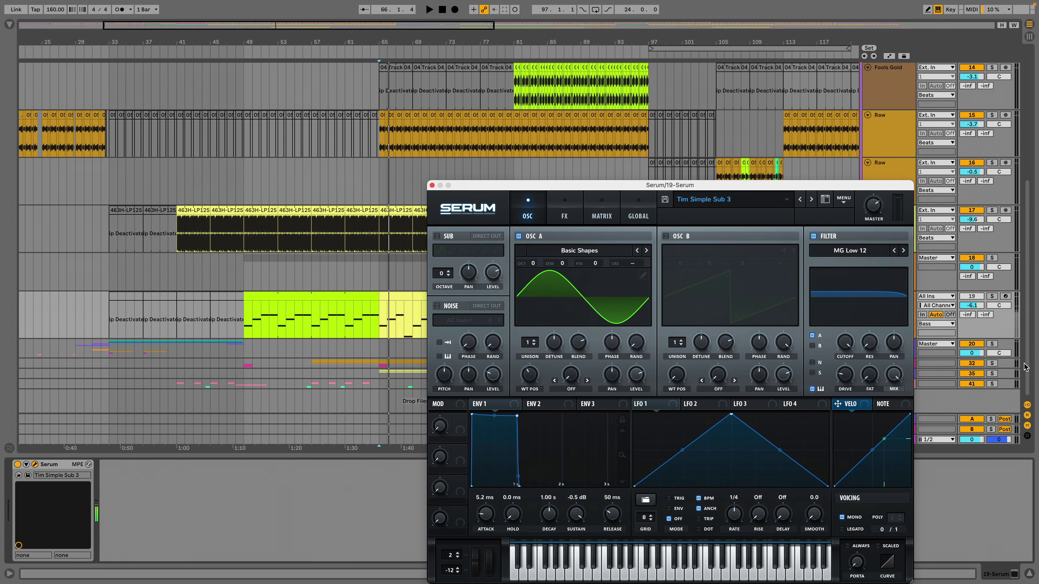
click(992, 296)
click(569, 568)
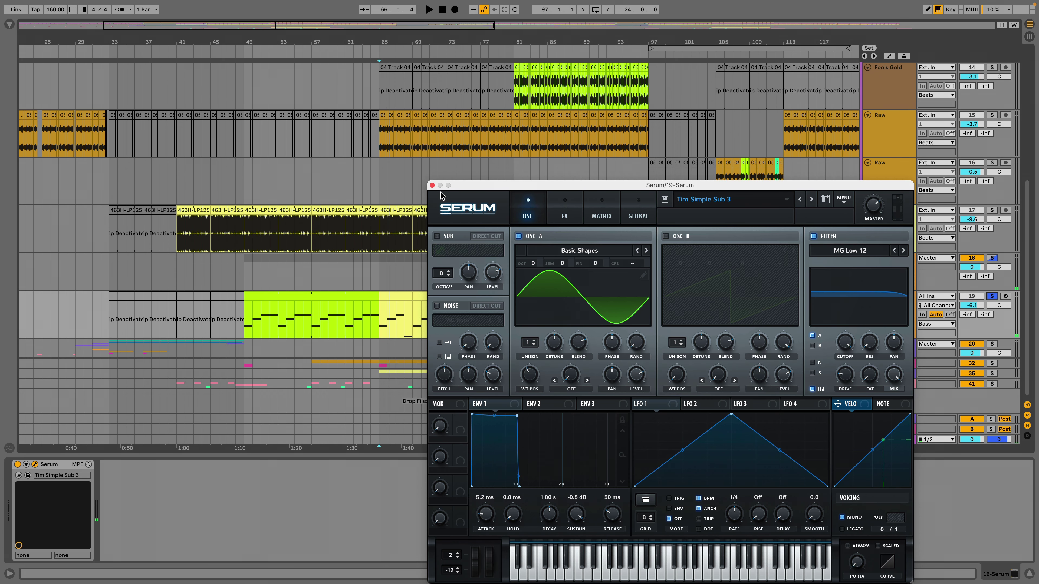
click(431, 185)
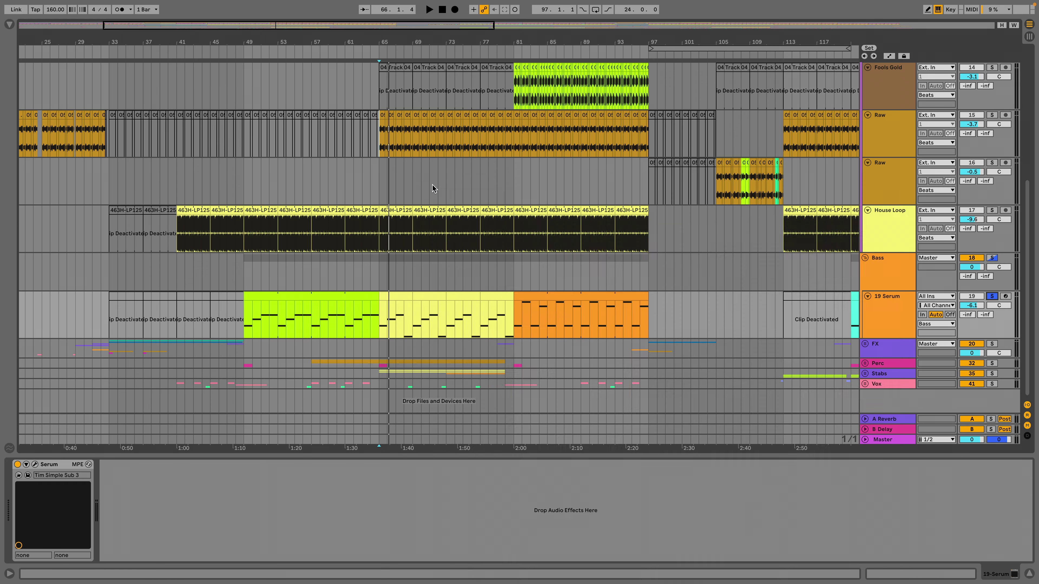
Clear the 19 Serum solo and play the bass in the full mix from bar 49.
click(993, 297)
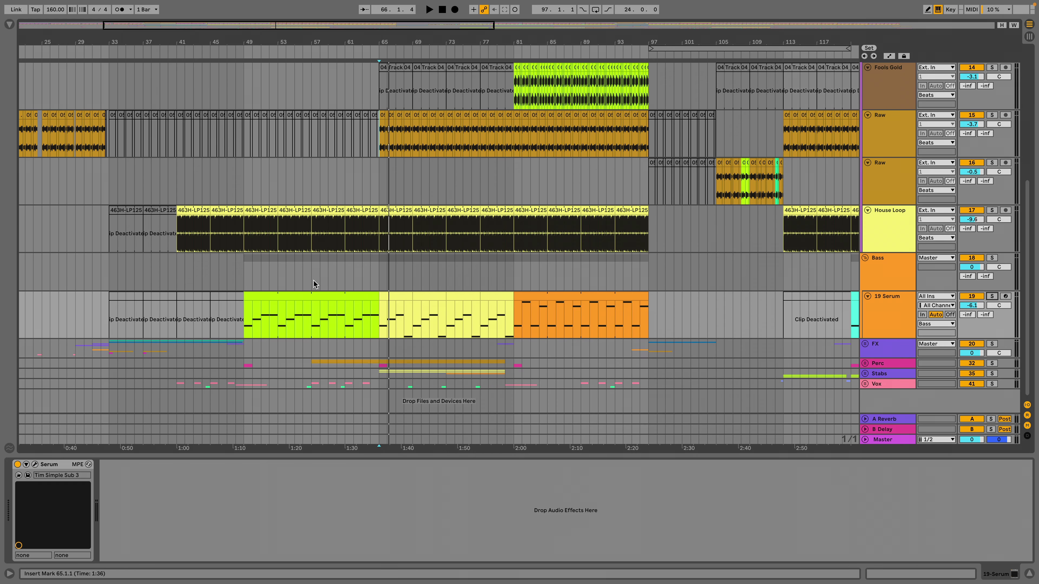
click(243, 281)
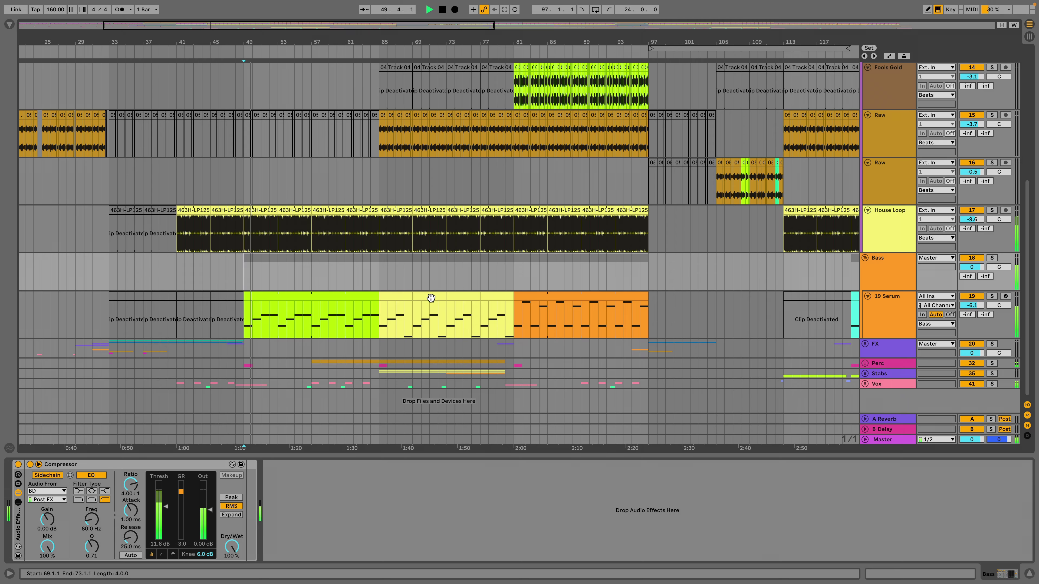
With playback stopped, unfold the Vox group and its two Burnin' Like Fire vocal tracks, 43 and 44.
click(864, 383)
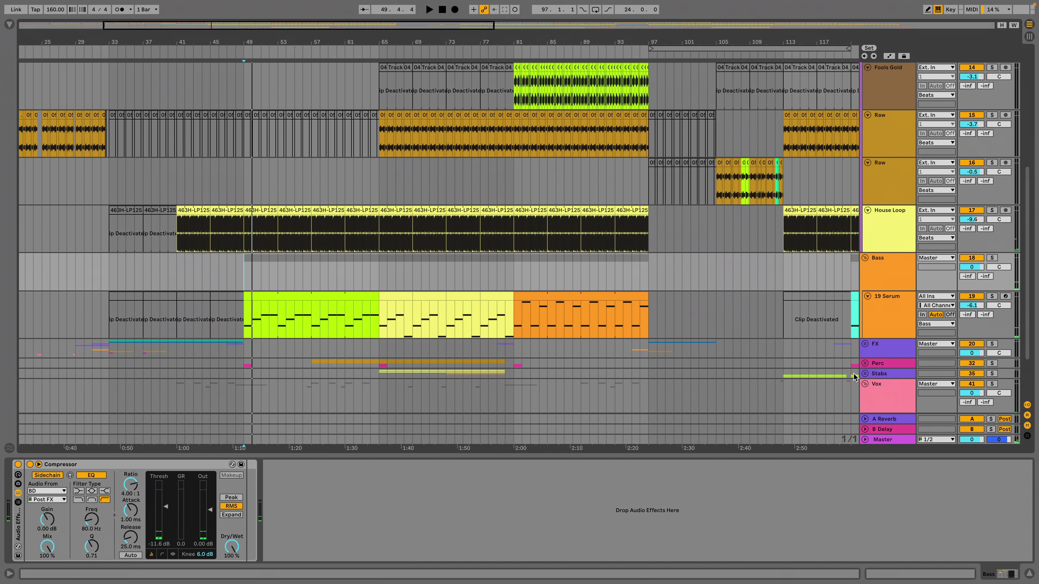
scroll(369, 286, down, 3)
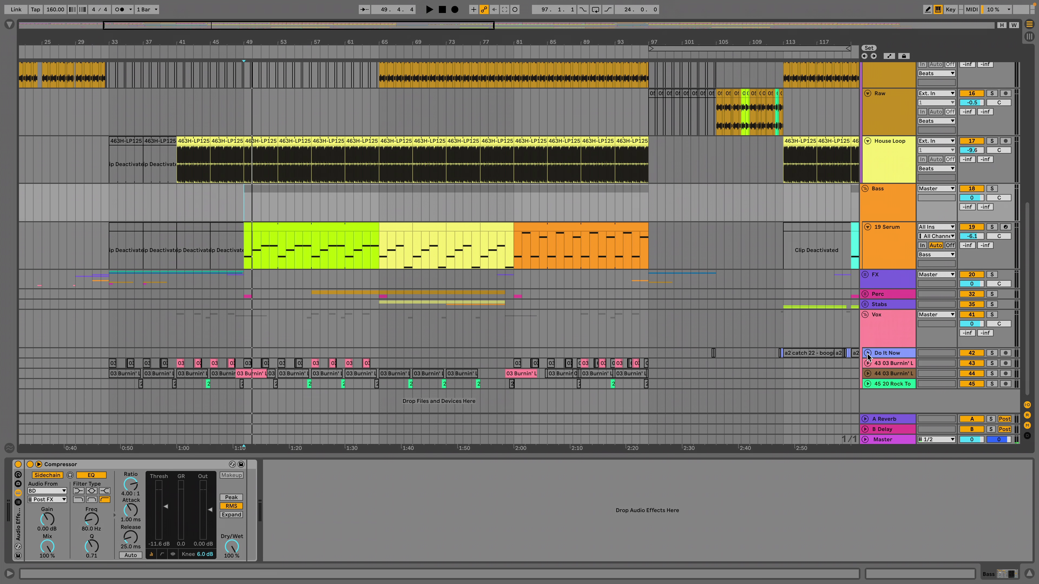
click(868, 363)
drag(258, 46, 423, 261)
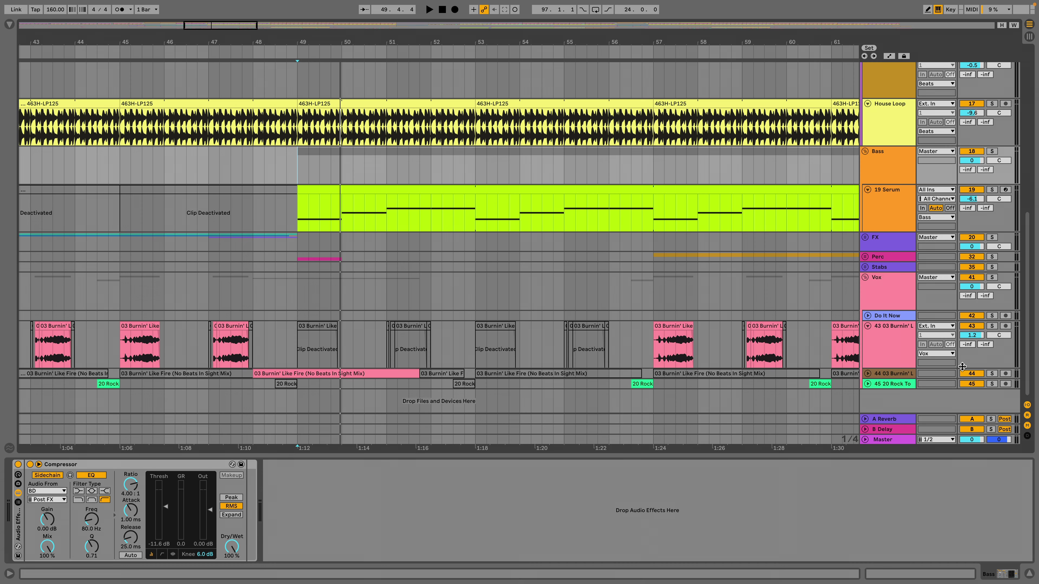
click(868, 372)
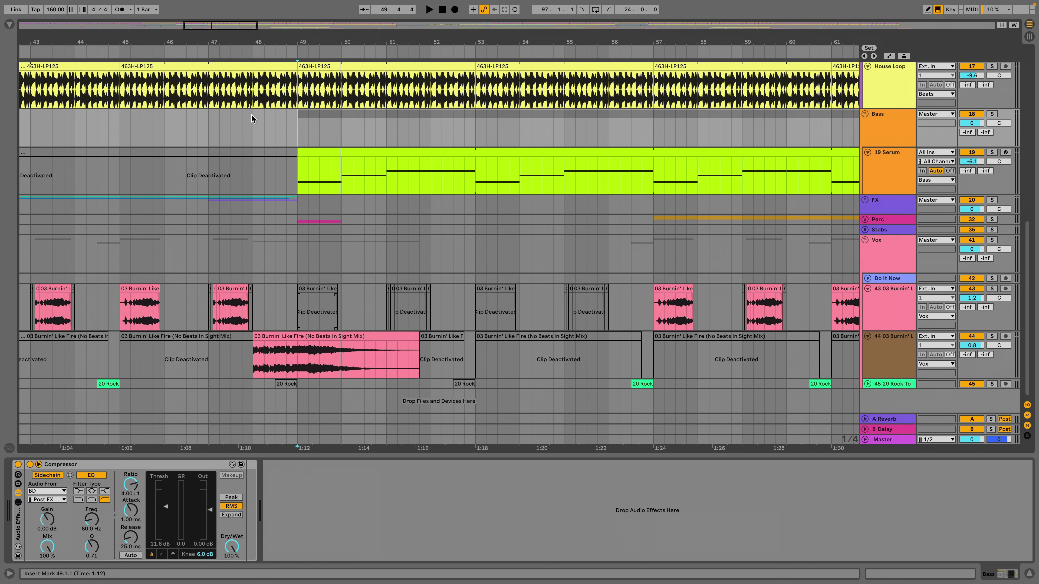
key(minus)
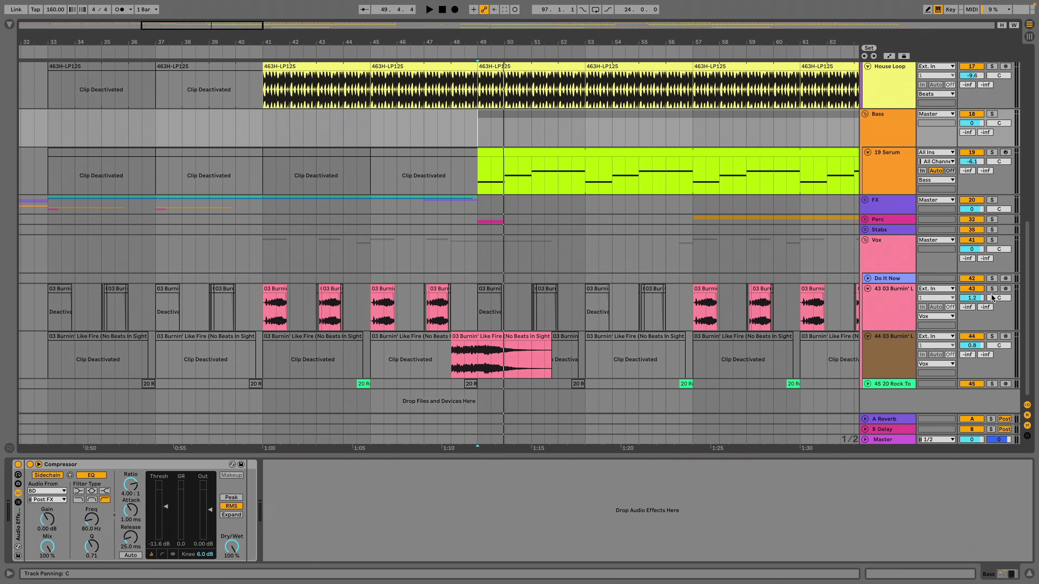
Solo vocal tracks 43 and 44, and examine the waveforms of track 43's clips at bars 41 and 43.
click(992, 289)
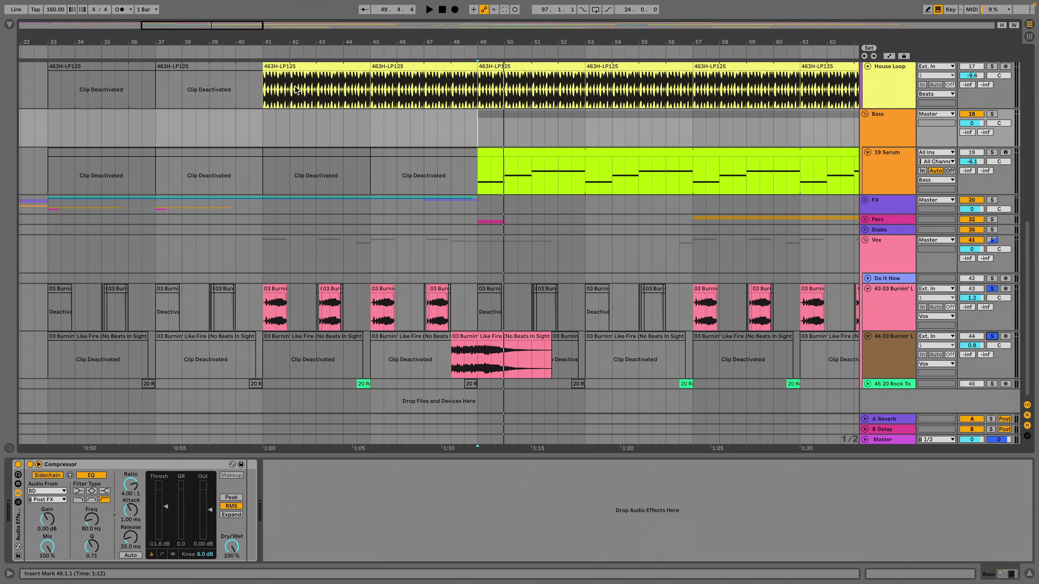
drag(284, 42, 285, 62)
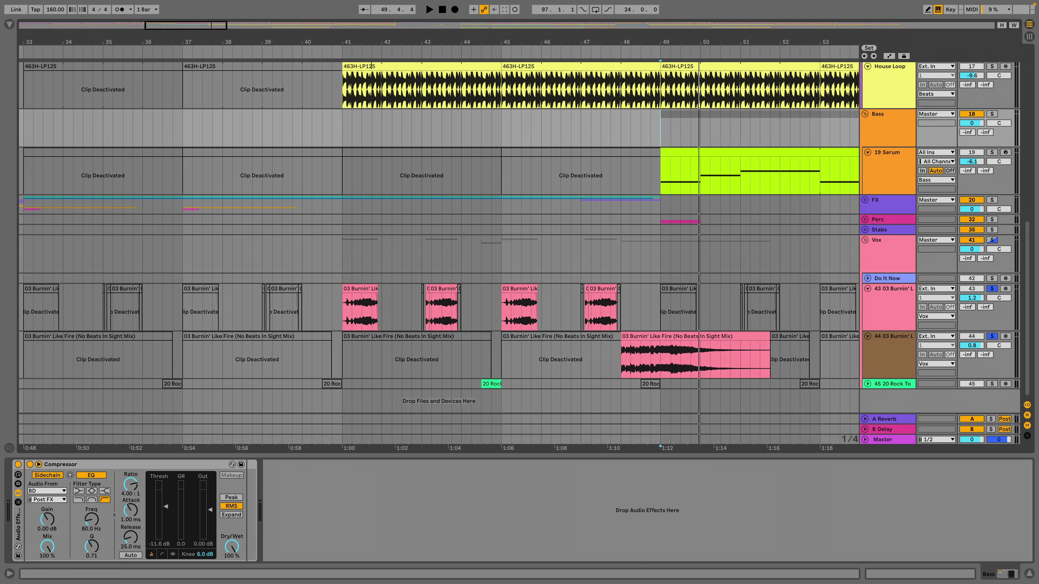
double_click(363, 303)
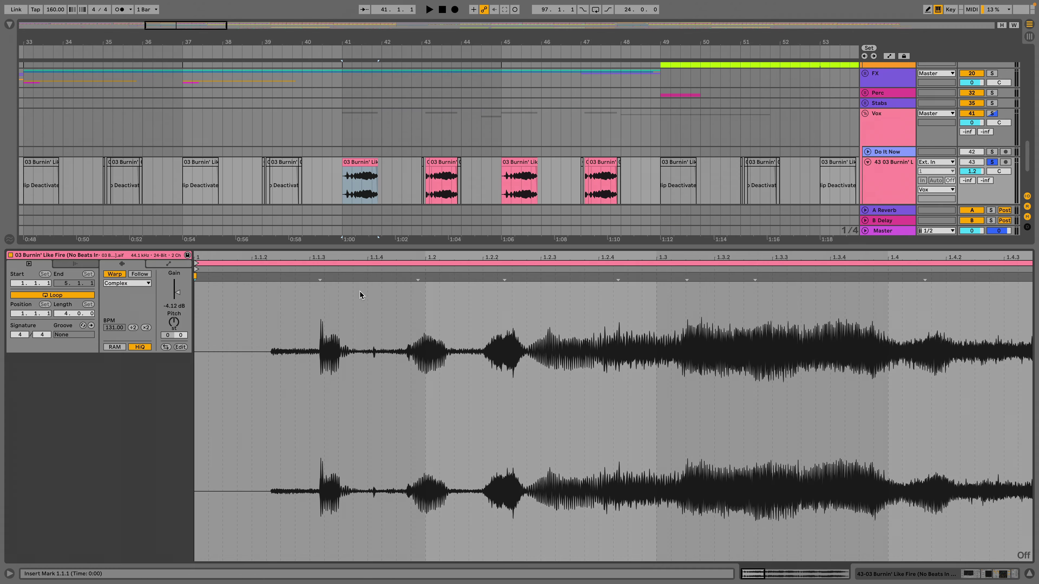
click(442, 162)
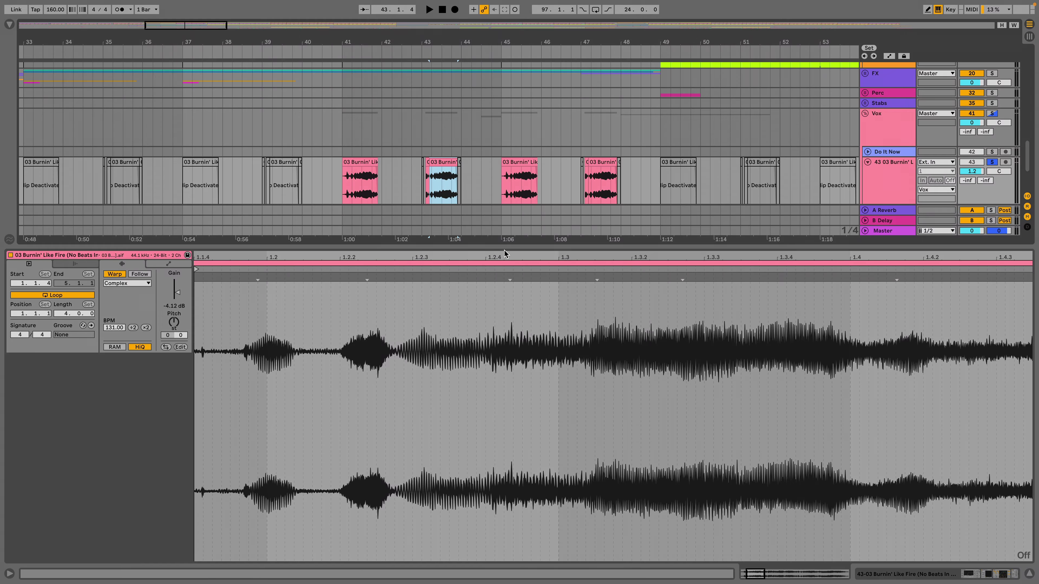
drag(506, 246, 507, 565)
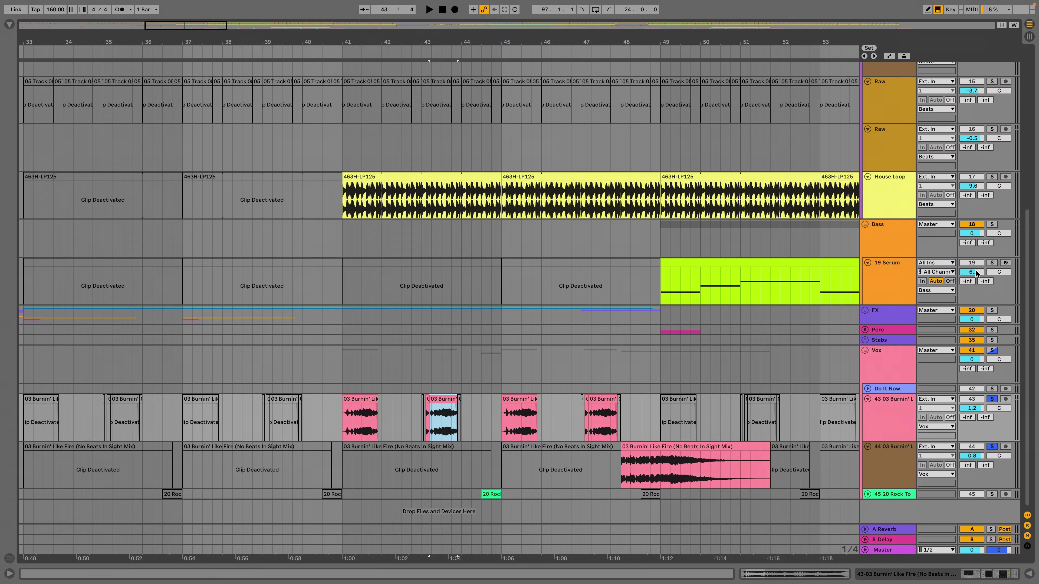
Solo the whole Vox group and play from bar 41 through the long clip on track 44, ending with playback stopped.
click(991, 350)
click(347, 418)
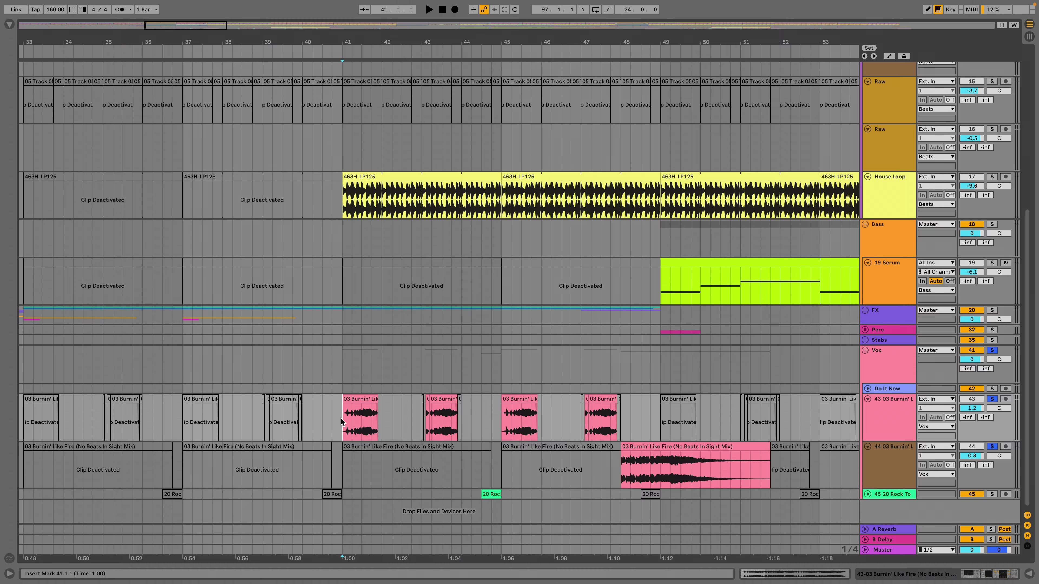
key(space)
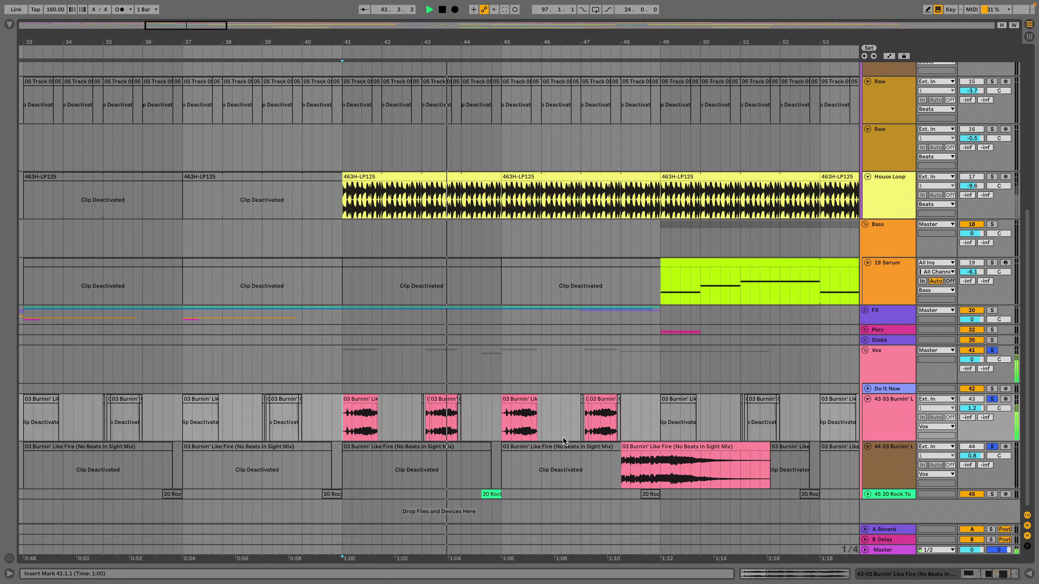
click(527, 411)
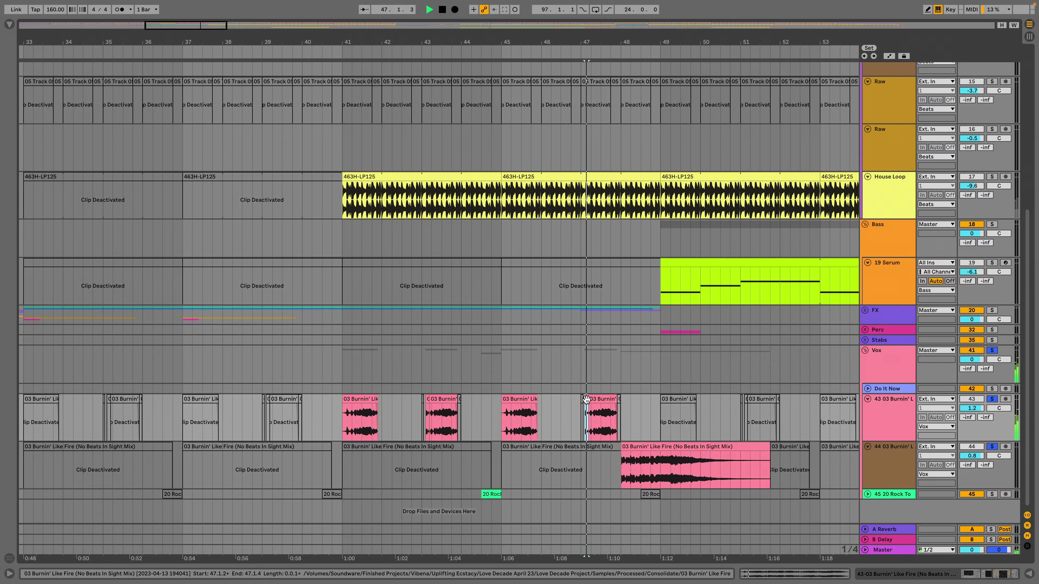
click(640, 446)
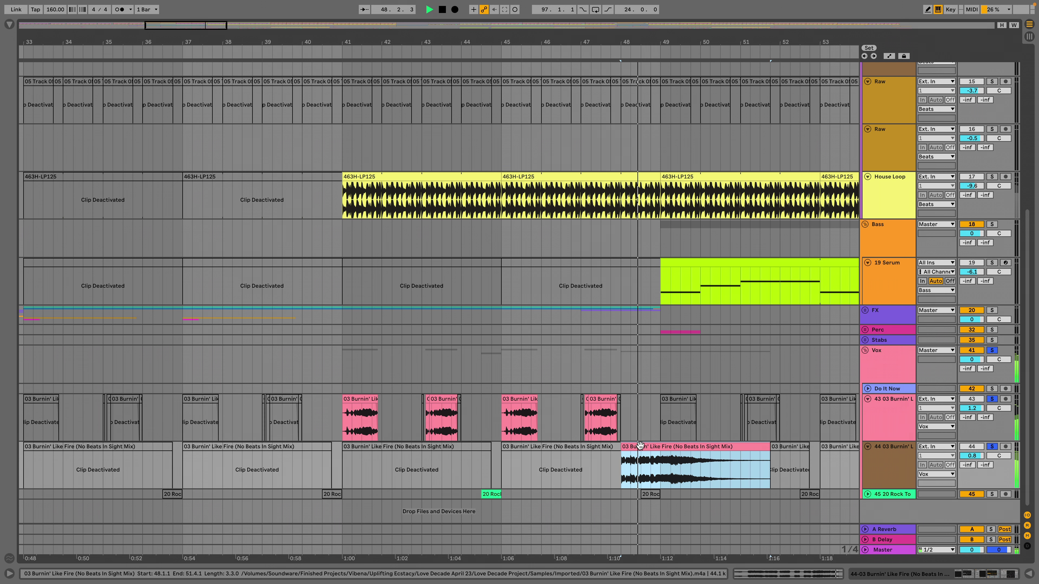
key(space)
Clear the vocal solos and play the vocals in the full mix from bar 41.
drag(678, 41, 399, 133)
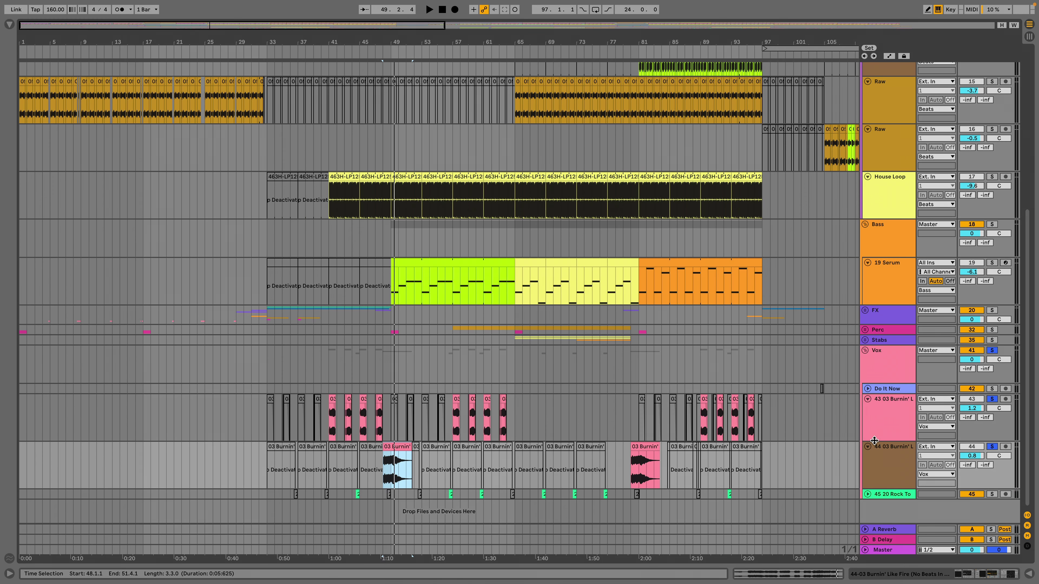
click(993, 447)
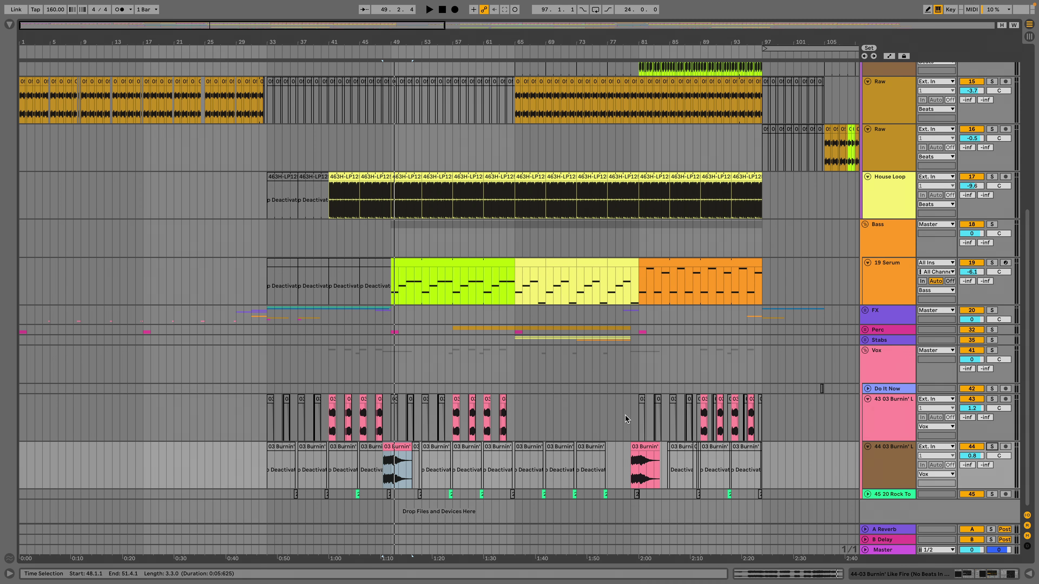
click(329, 432)
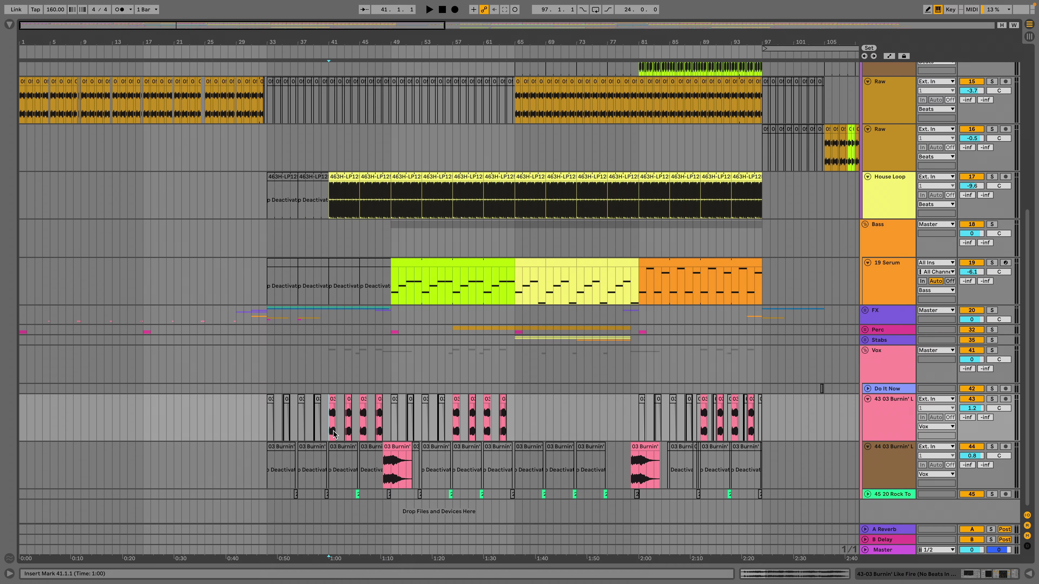
key(space)
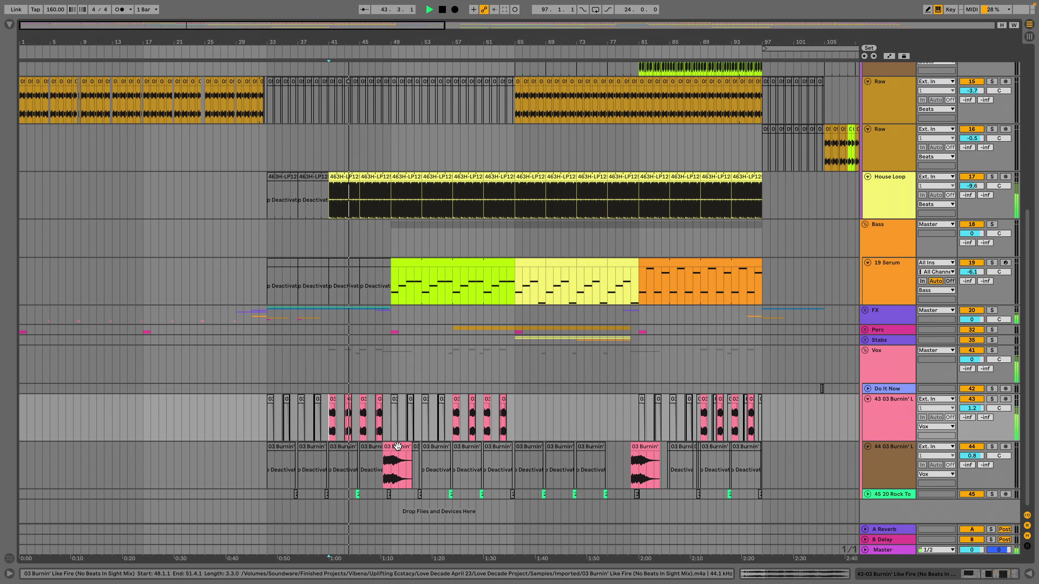
Stop playback, select track 44's long vocal clip at bar 48, and play it briefly in the full mix.
key(space)
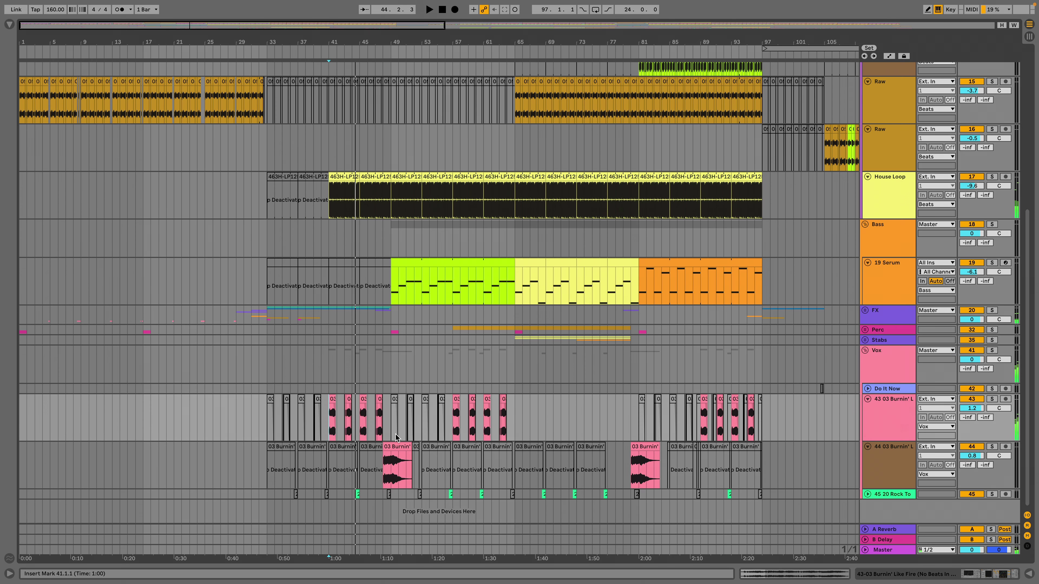
click(391, 444)
key(space)
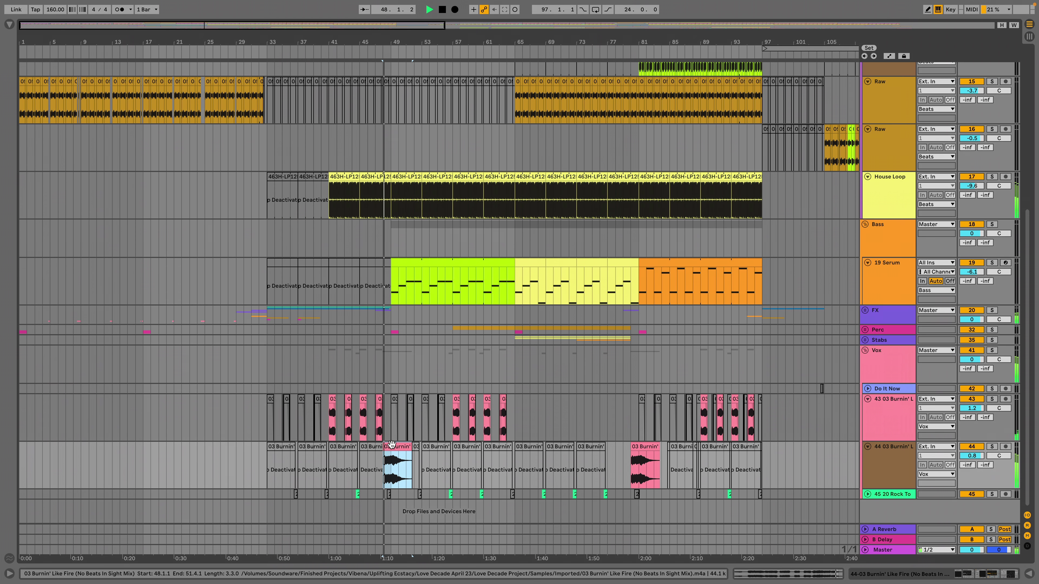
key(space)
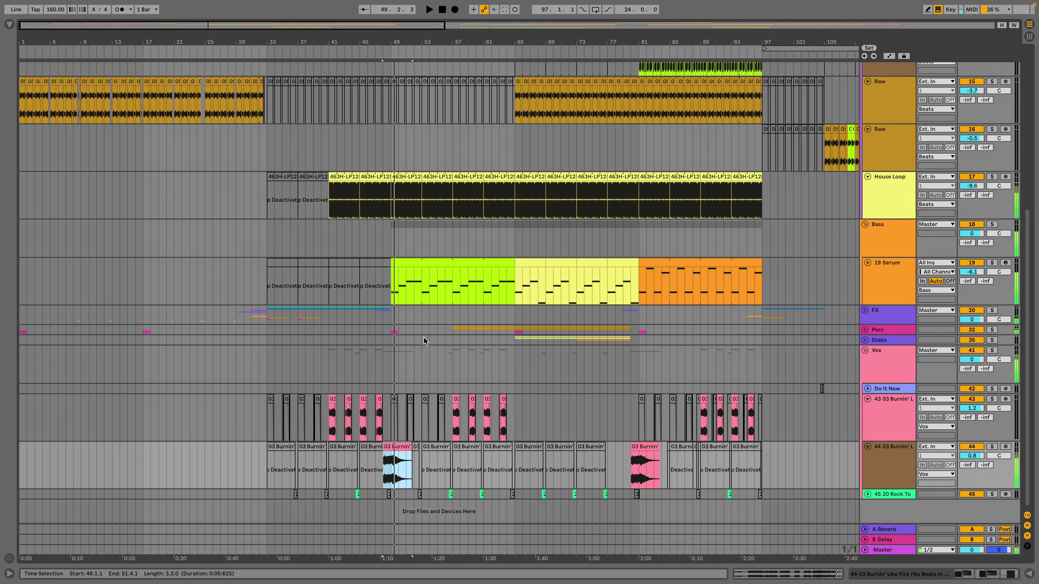
Unfold and solo the SD roll track, and audition its short clip at bar 48.
scroll(424, 338, up, 10)
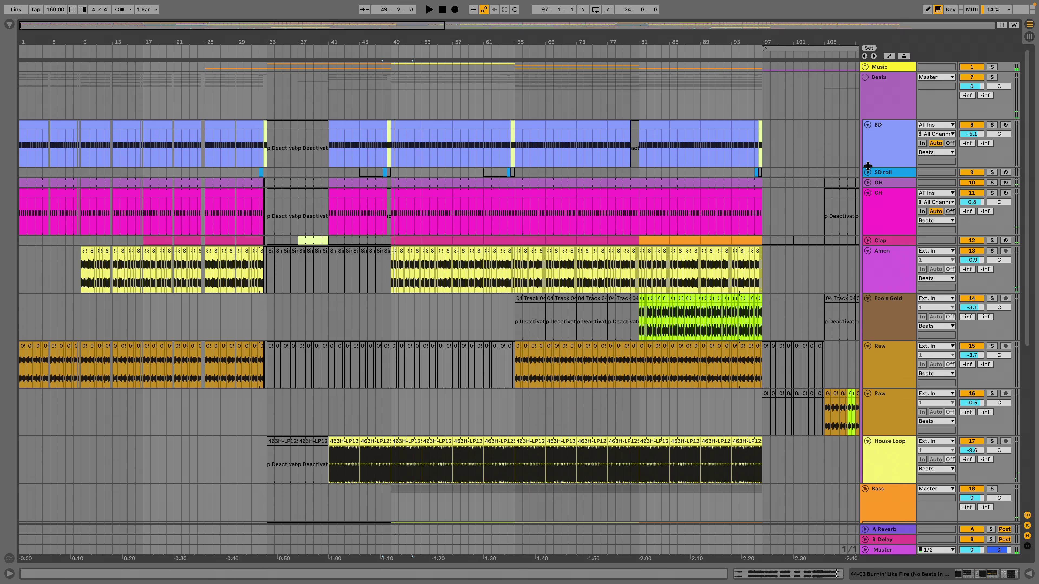
click(868, 172)
click(991, 173)
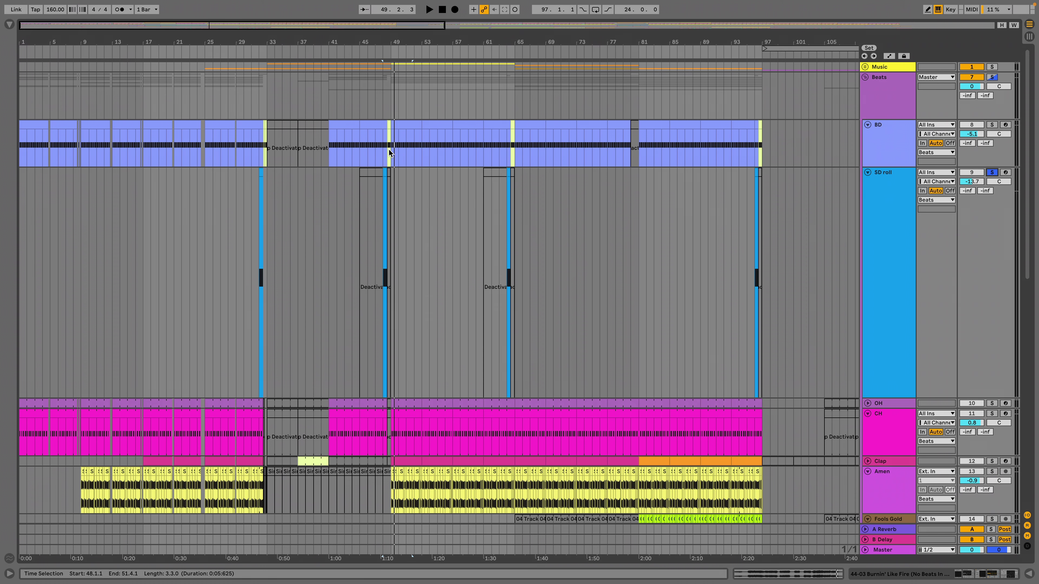
drag(385, 38, 515, 182)
click(511, 174)
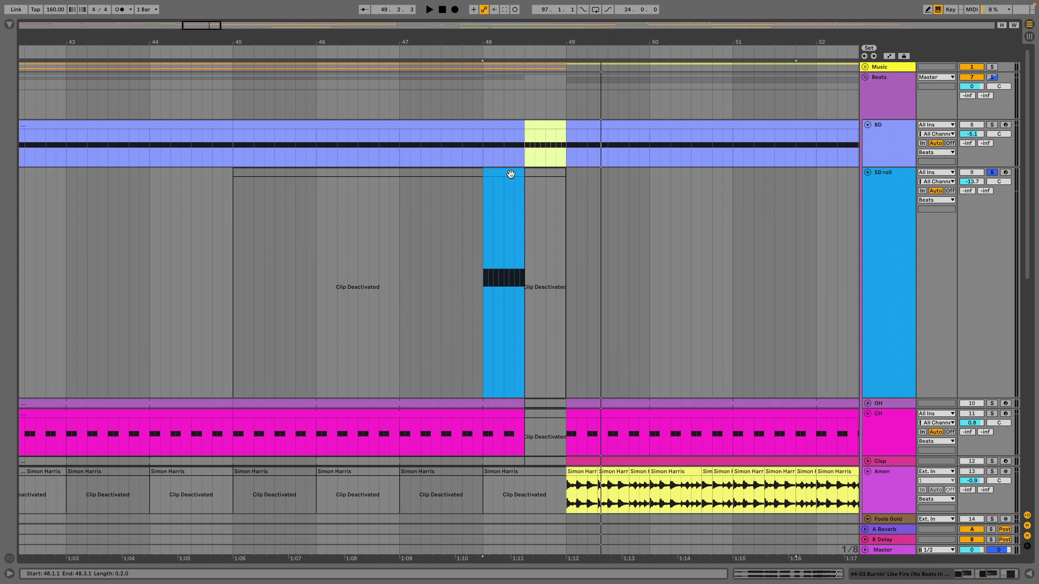
key(space)
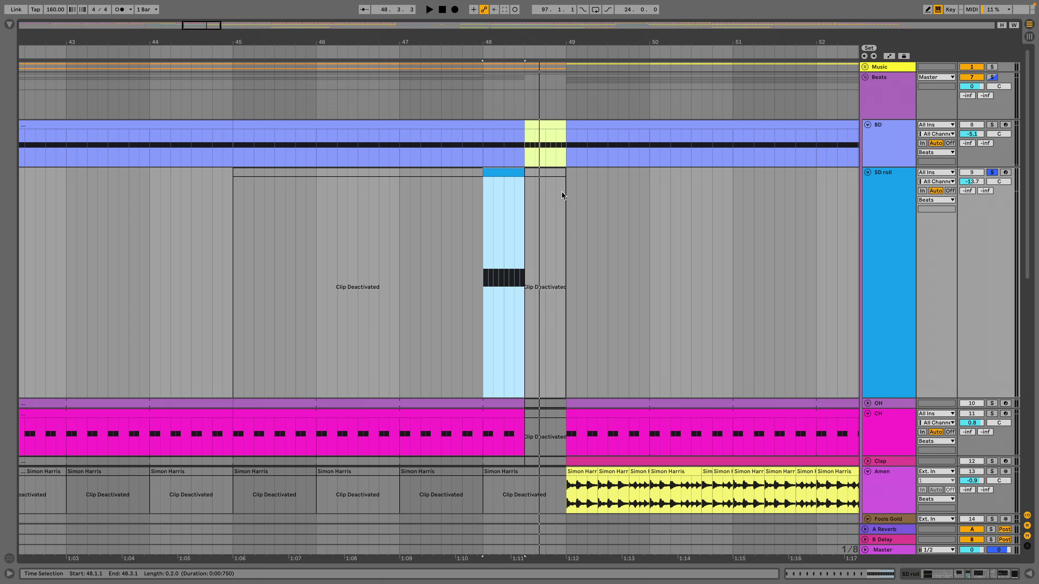
Clear the SD roll solo, and unfold the FX group and its Crowd FX tracks 22 and 23.
drag(508, 46, 464, 44)
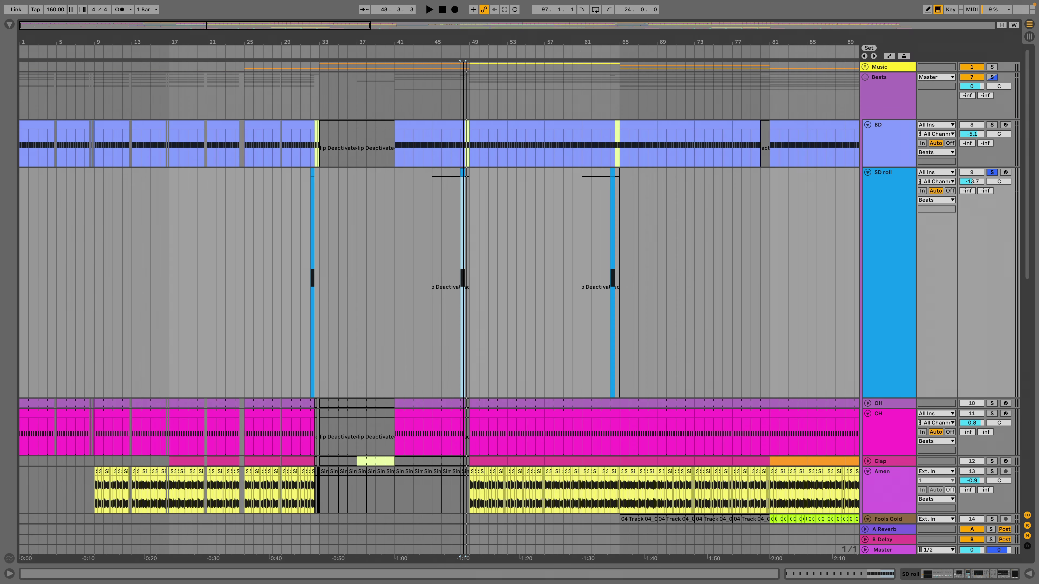
click(992, 174)
key(w)
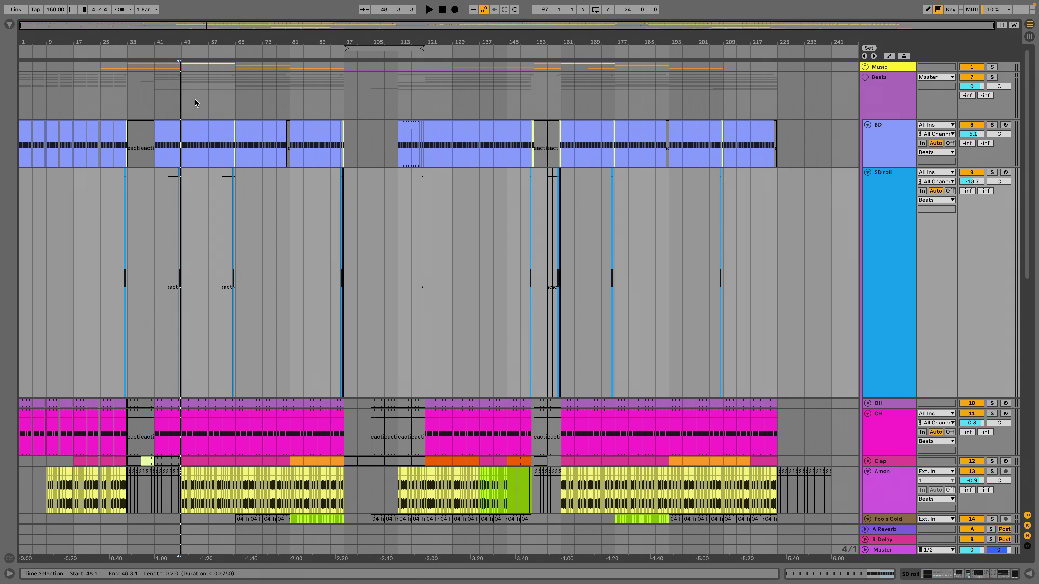
drag(174, 44, 371, 108)
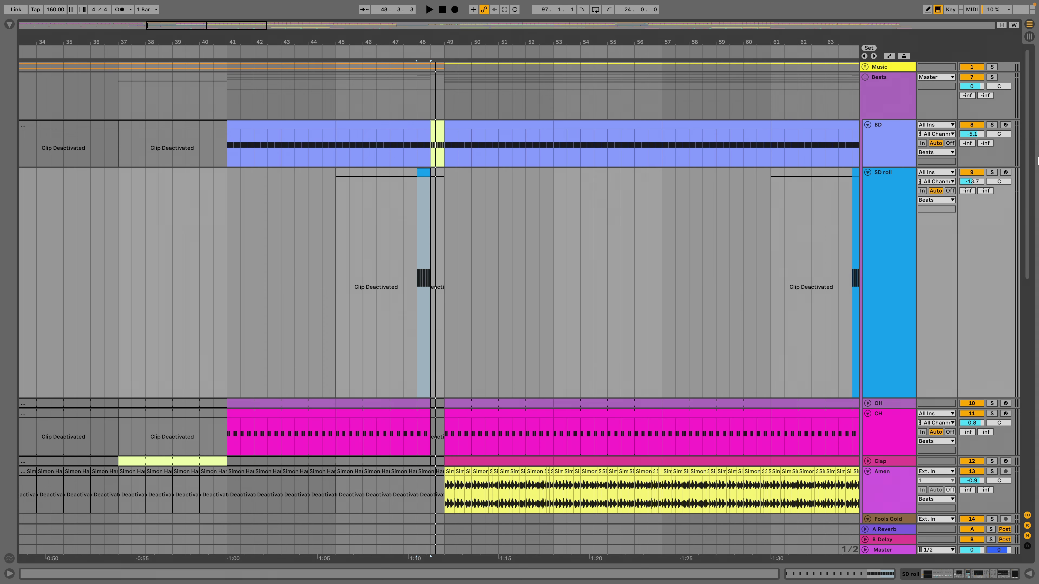
scroll(1025, 153, down, 10)
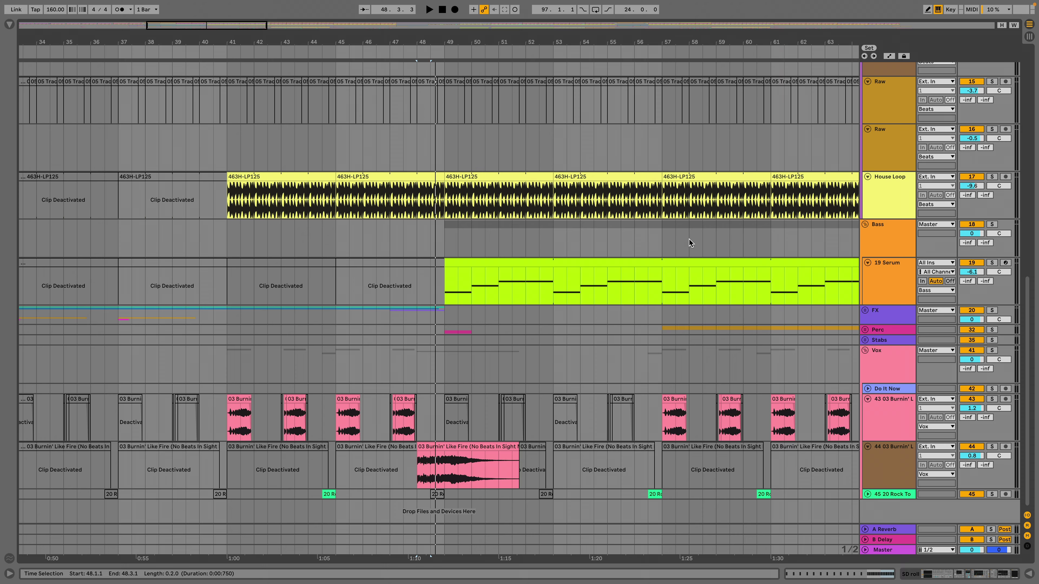
click(865, 312)
scroll(580, 75, down, 5)
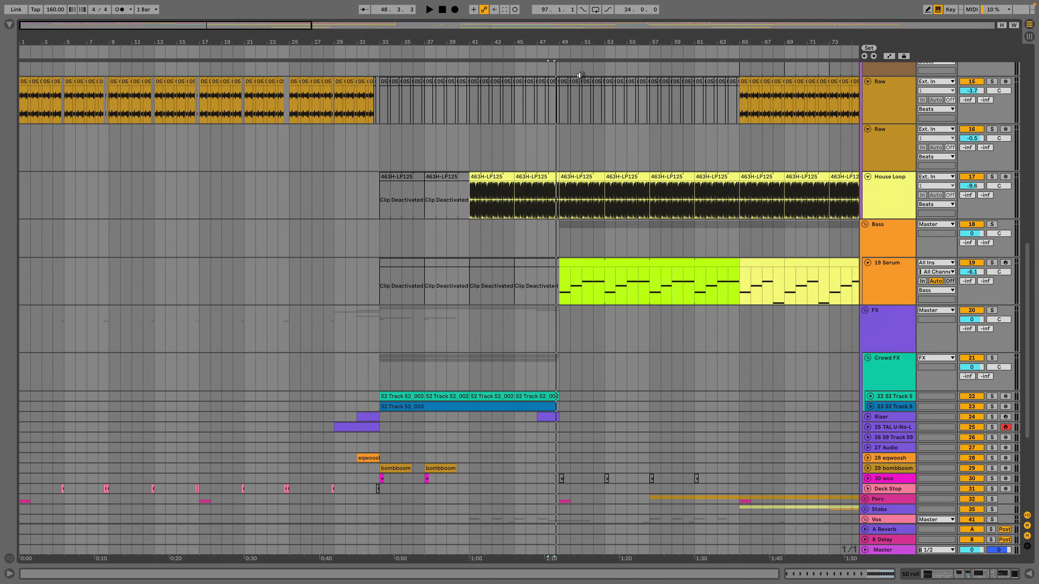
click(869, 396)
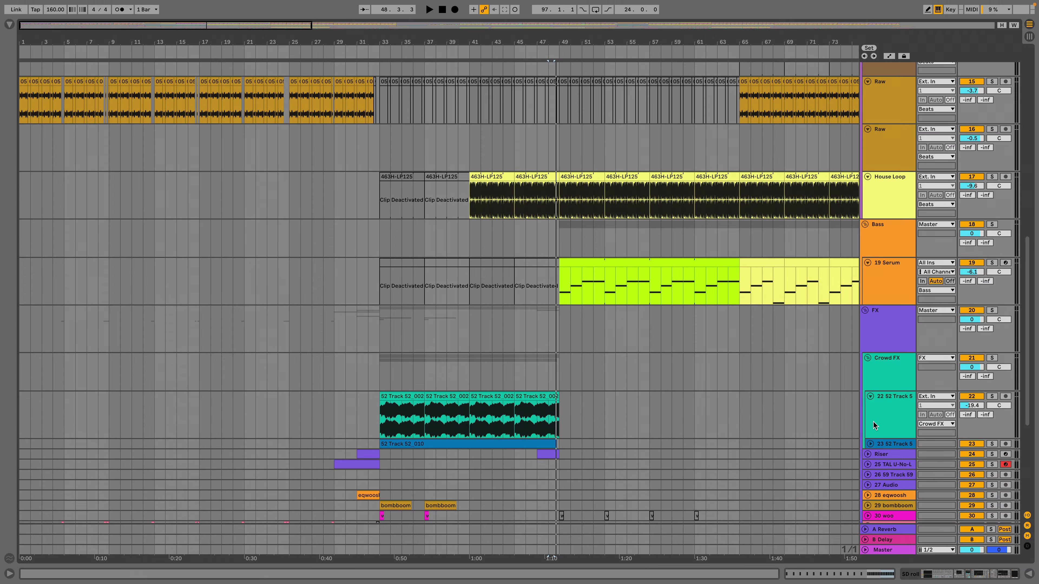
click(871, 445)
Solo Crowd FX track 22 and audition its first clip from bar 33, ending with playback stopped.
click(408, 409)
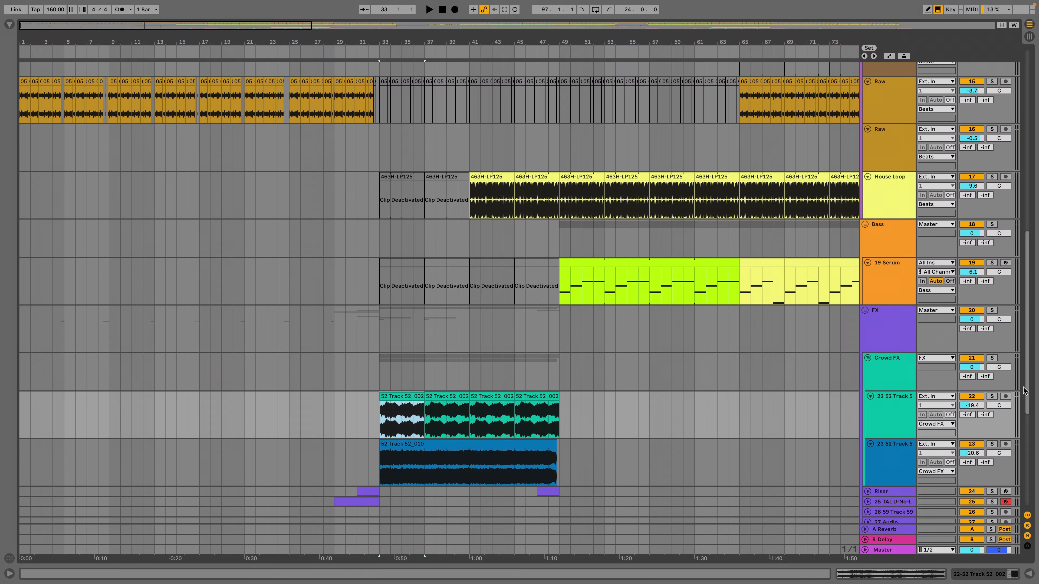
click(991, 396)
key(space)
scroll(672, 394, down, 1)
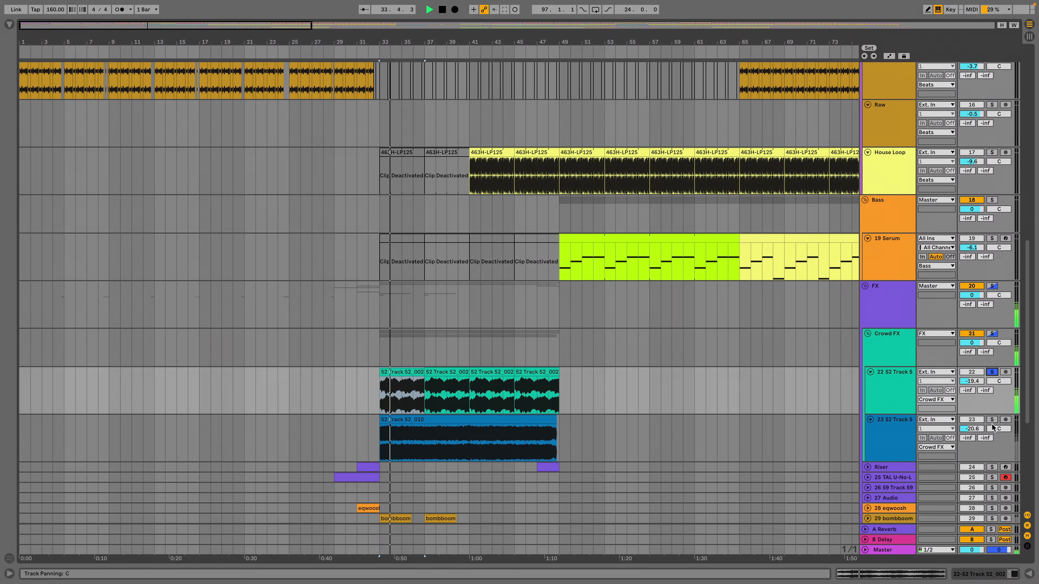
key(space)
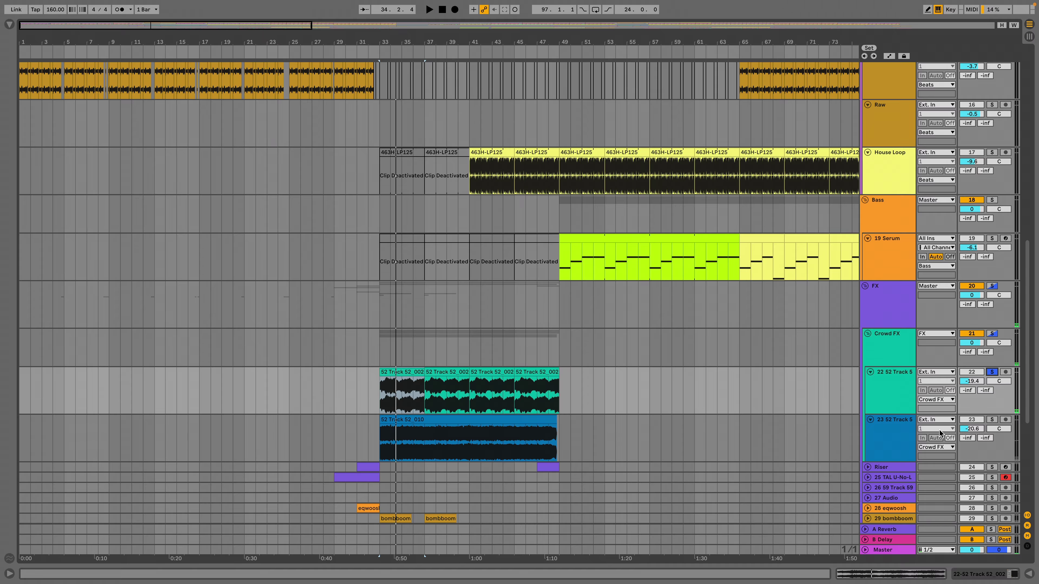
Solo Crowd FX track 23 and audition its long clip from bar 33.
click(991, 419)
click(434, 432)
key(space)
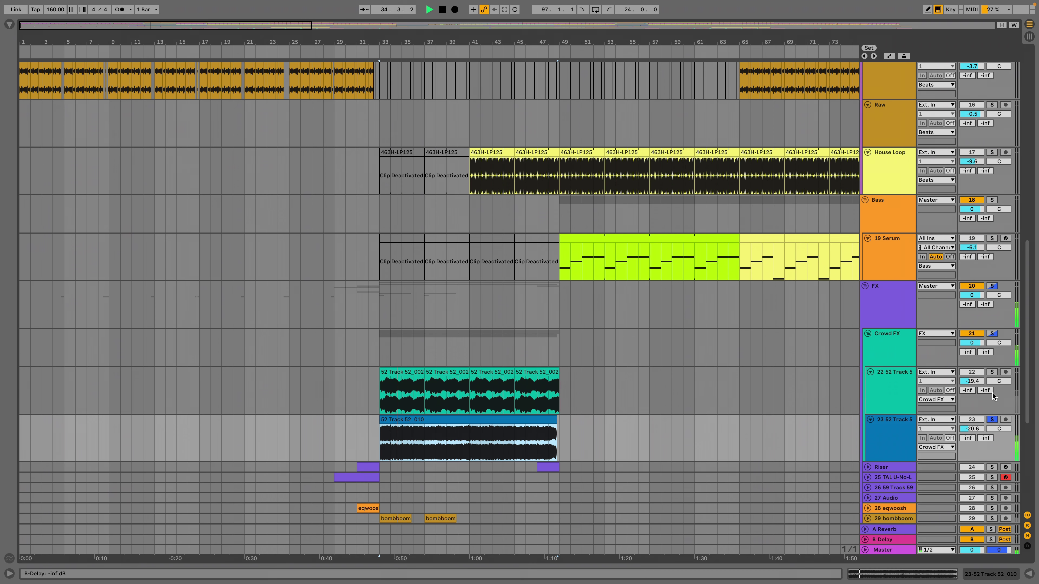
Add track 22 to the solo and play both Crowd FX tracks together from bar 33.
super+click(991, 372)
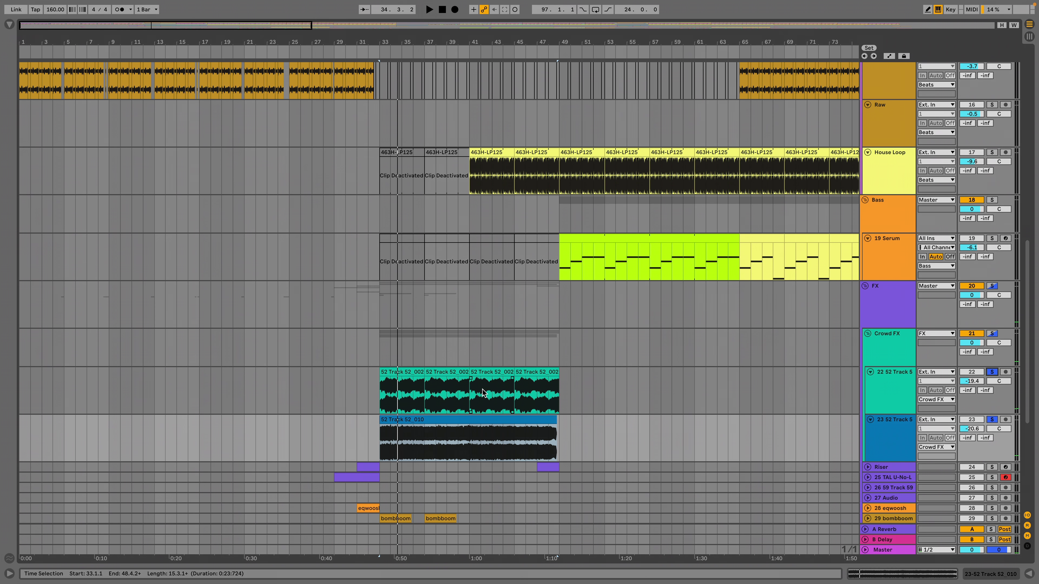
click(405, 373)
key(space)
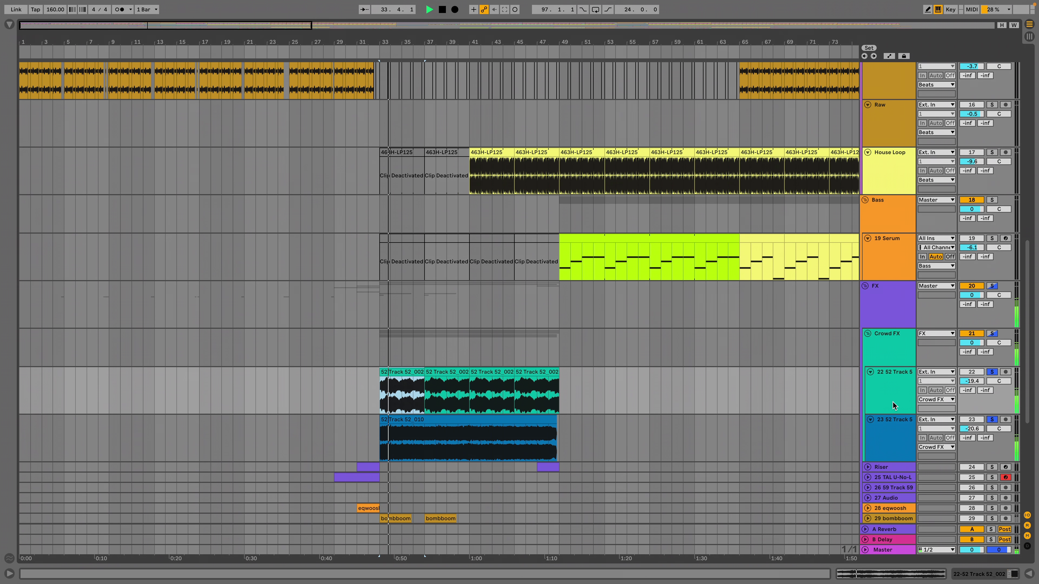
Unfold and solo the Riser track, play its clip at bar 31, and show the track's device chain.
scroll(861, 439, down, 3)
click(868, 412)
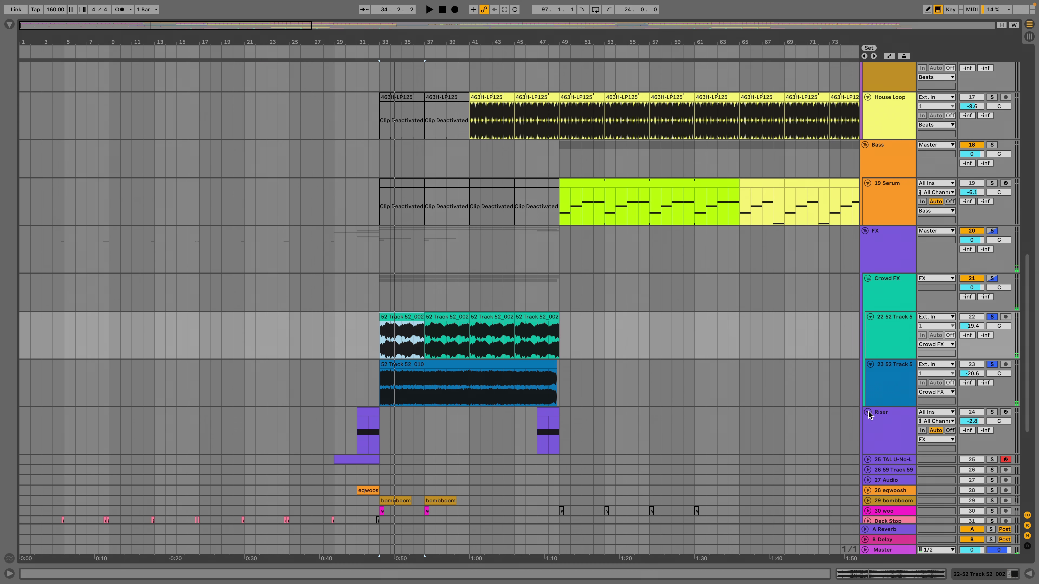
click(373, 414)
key(space)
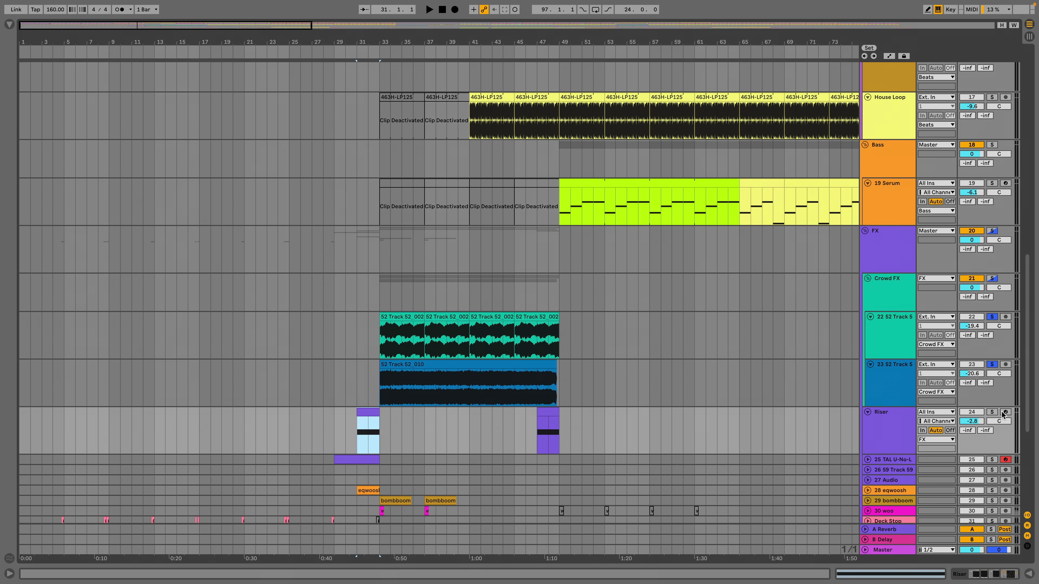
click(991, 412)
key(space)
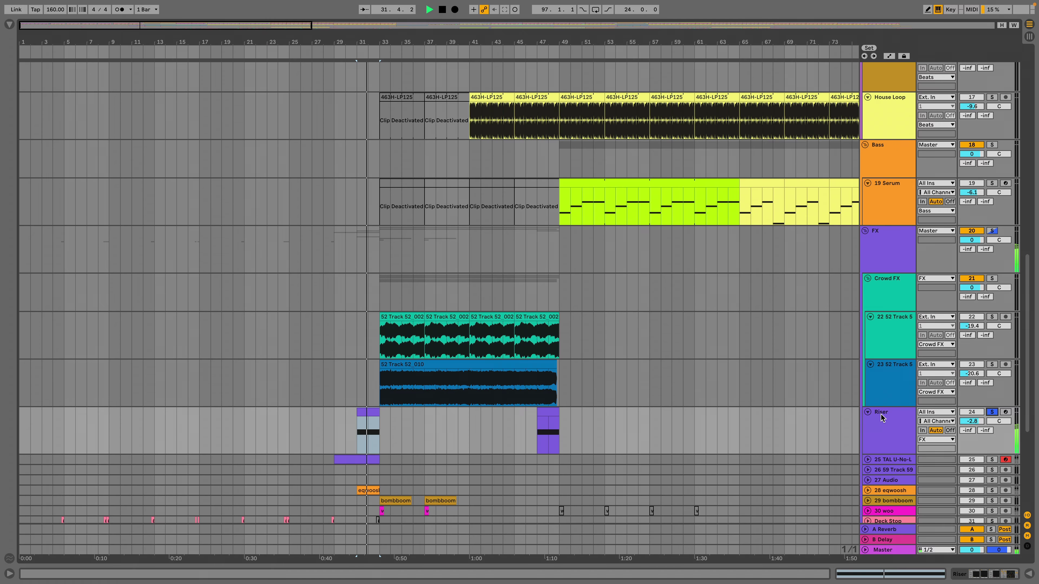
double_click(882, 417)
scroll(264, 373, down, 4)
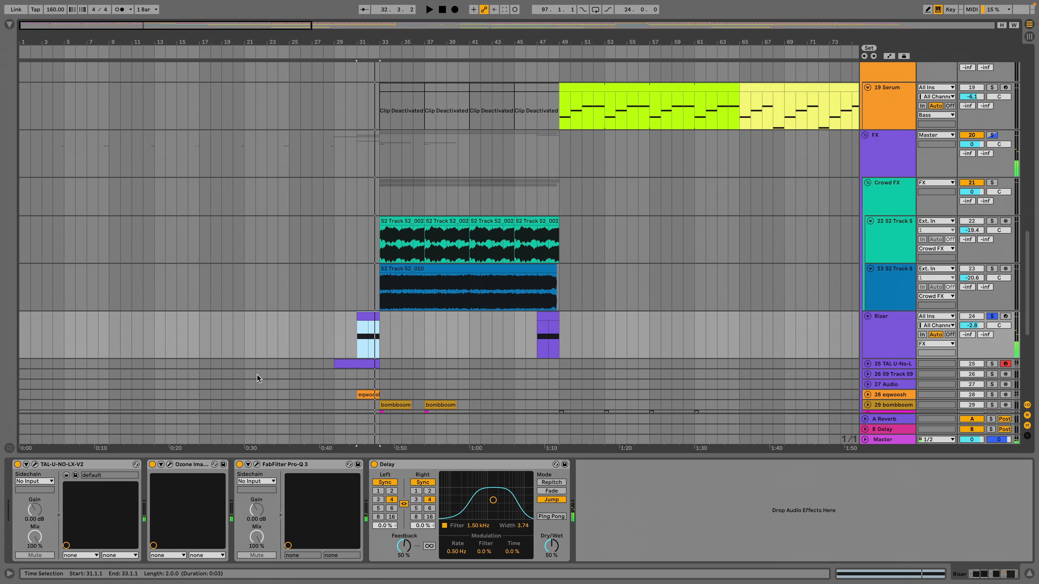
Unfold and solo TAL U-No-LX track 25, and play its clip from bar 29 with its devices shown, ending with playback stopped.
scroll(344, 347, down, 1)
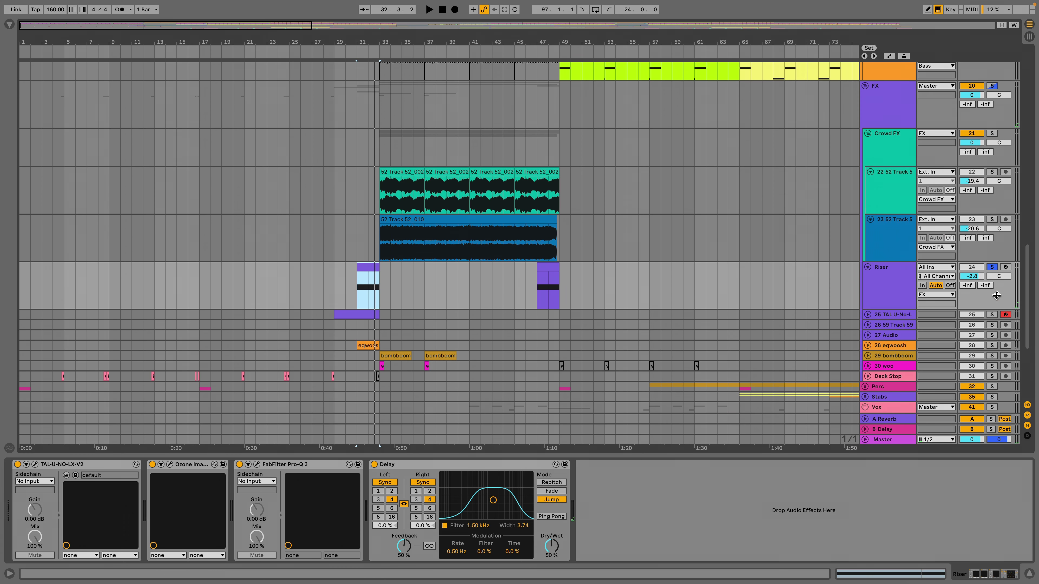
click(867, 315)
click(992, 315)
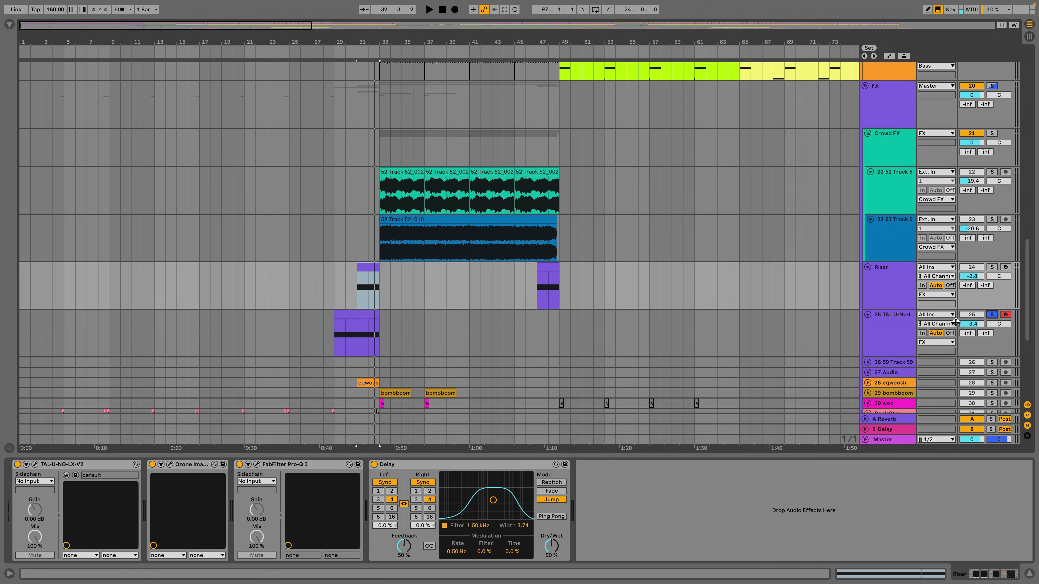
click(353, 314)
key(space)
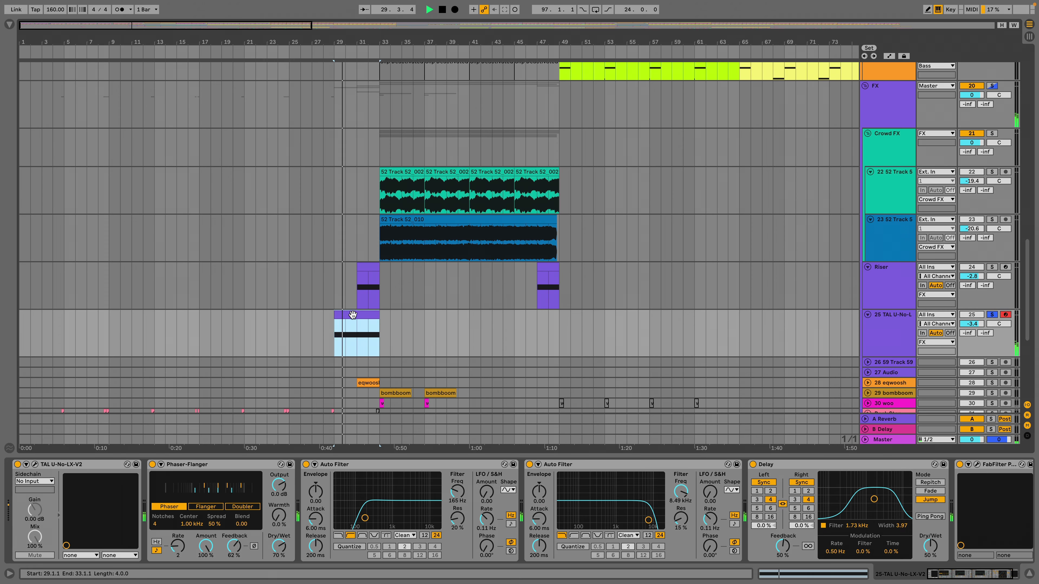
scroll(783, 339, down, 4)
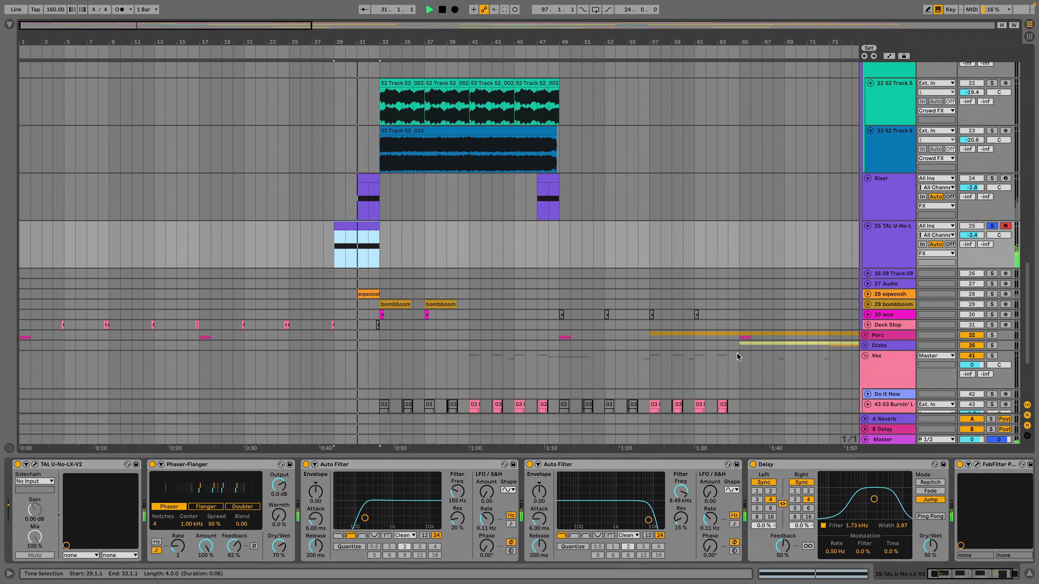
click(876, 229)
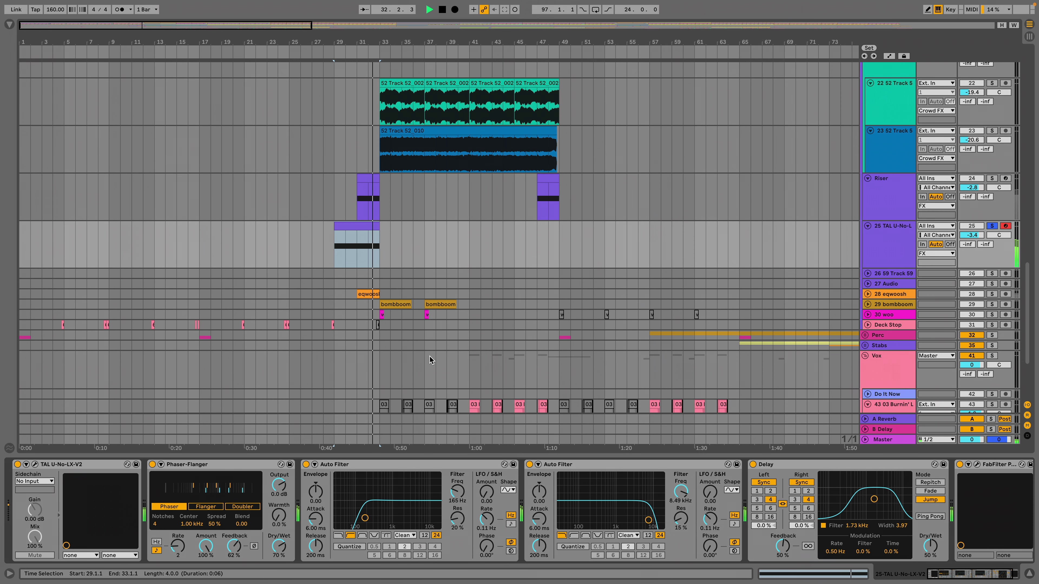
key(space)
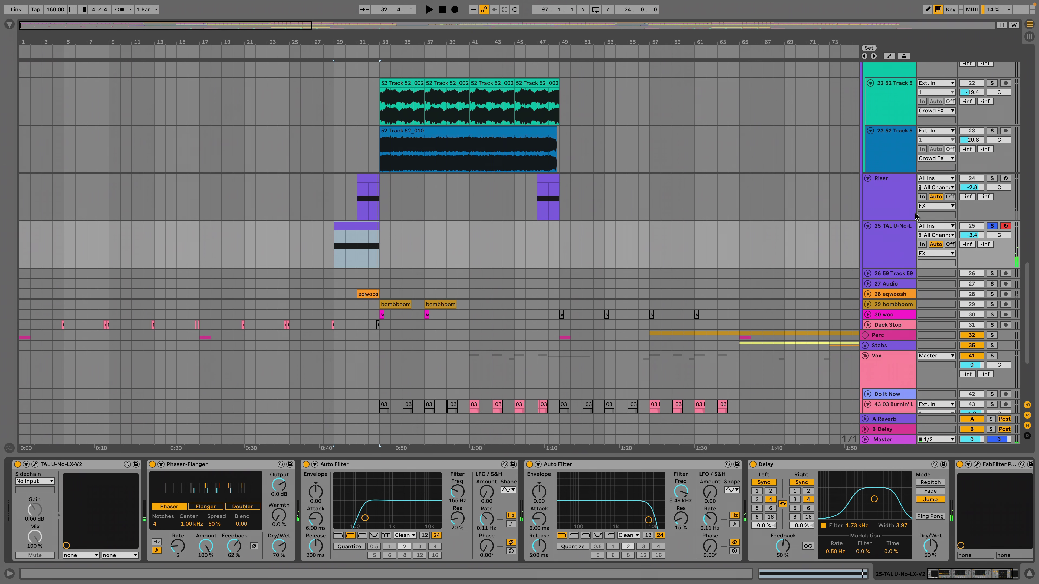
Unfold track 26, show the whole arrangement, and audition the track's clip at bar 136 in solo.
click(867, 274)
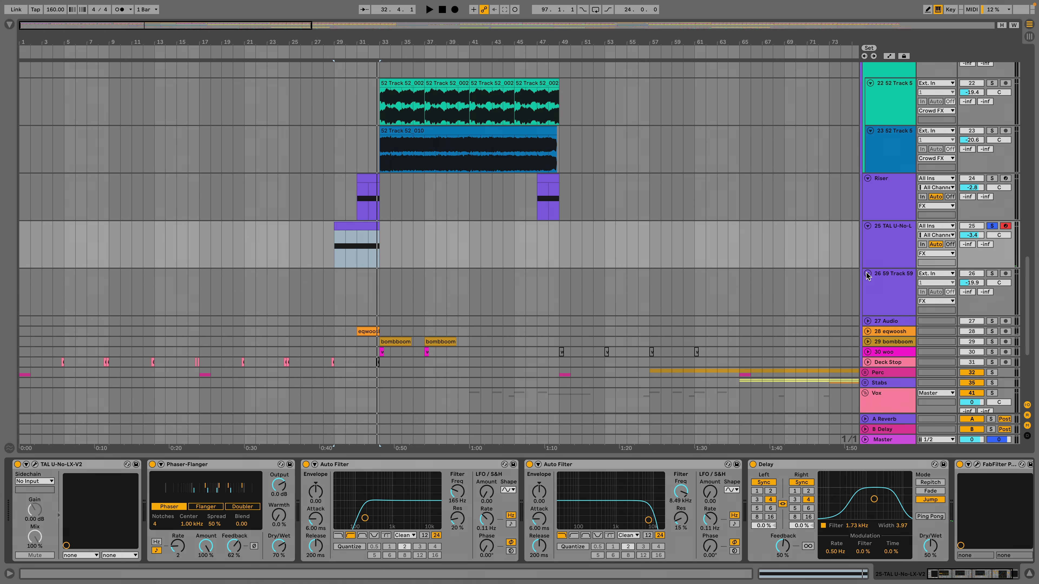
key(w)
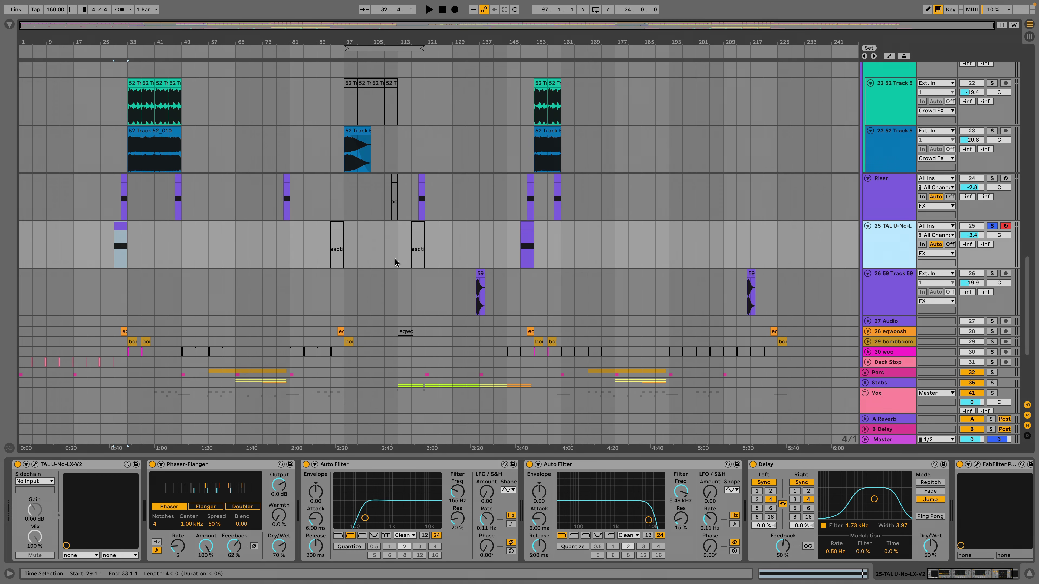
click(972, 291)
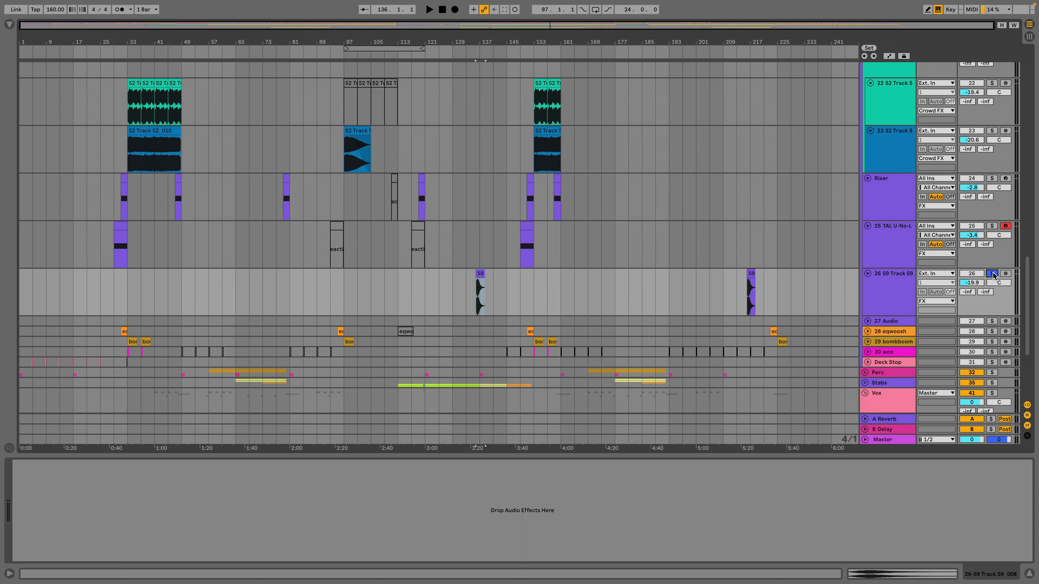
key(space)
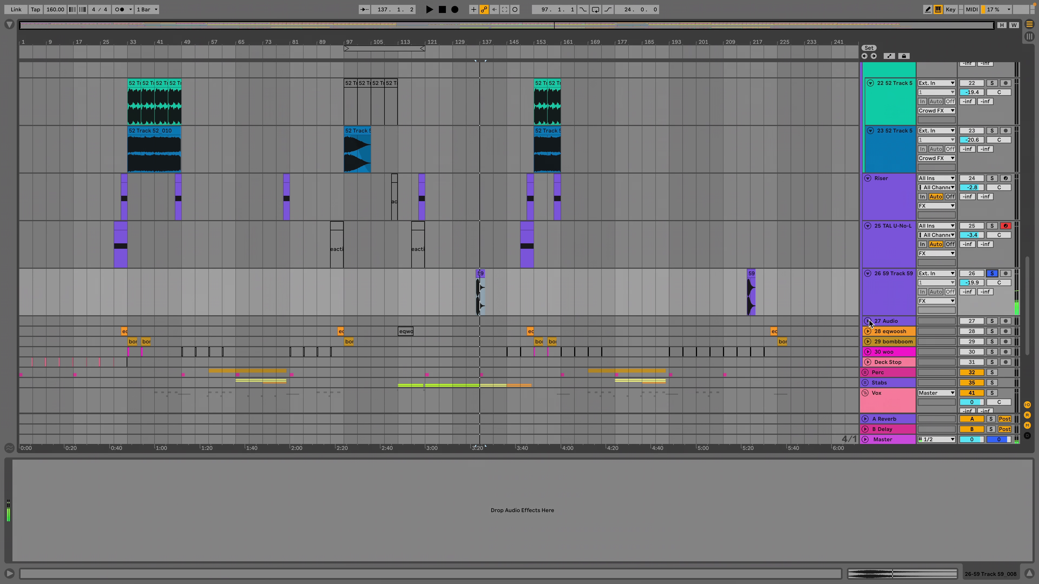
Unfold tracks 27 Audio and 28 eqwoosh, and play the eqwoosh clip at bar 151 in solo, ending with playback stopped.
click(867, 321)
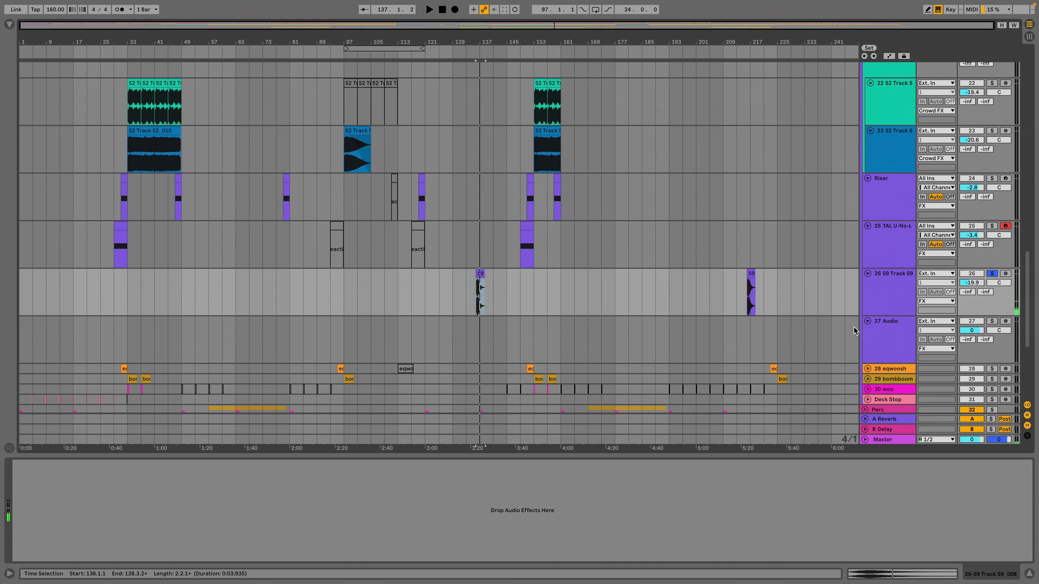
click(868, 369)
click(994, 313)
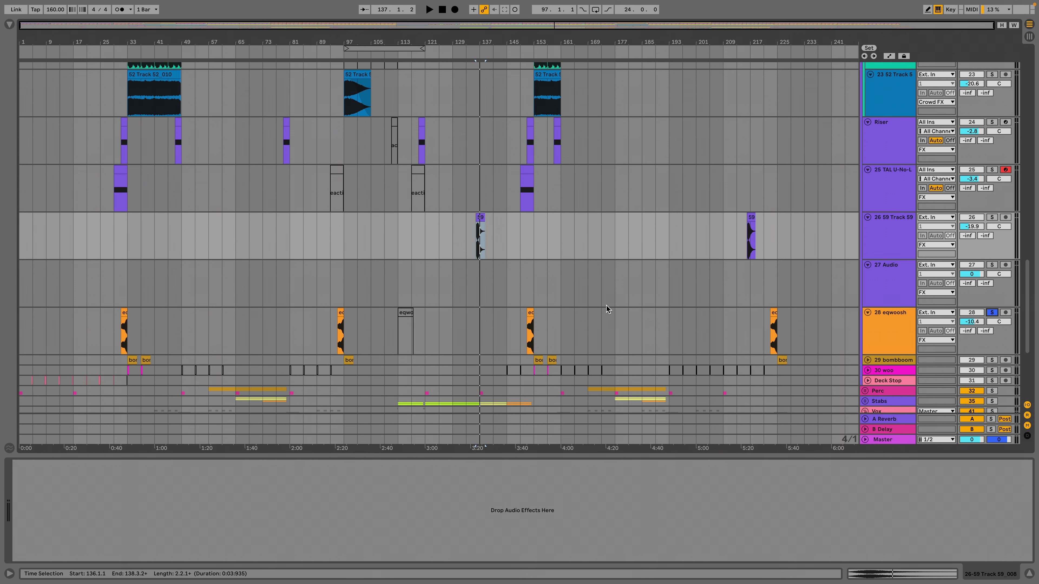
click(532, 317)
key(space)
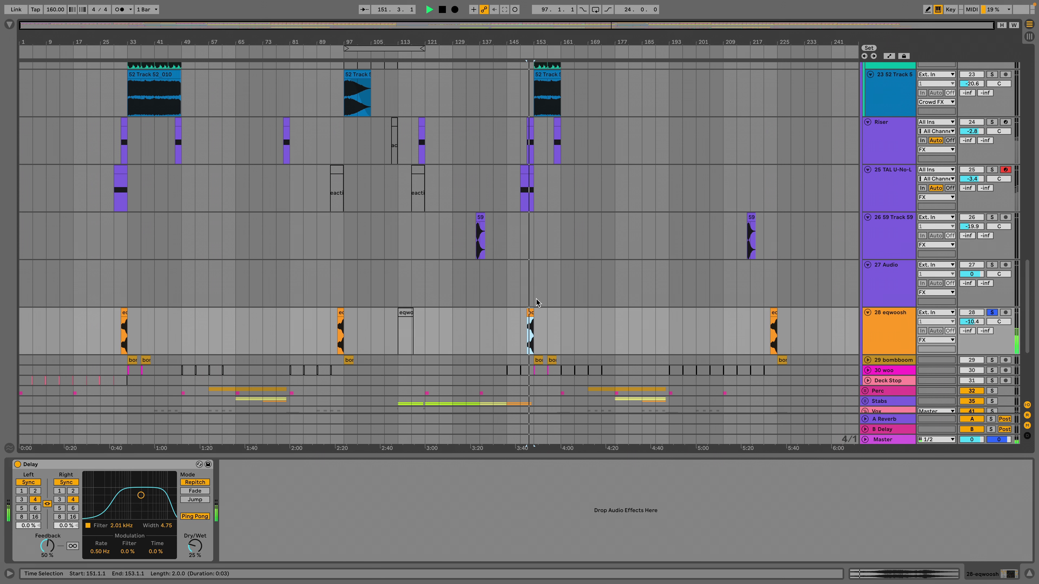
scroll(910, 367, down, 3)
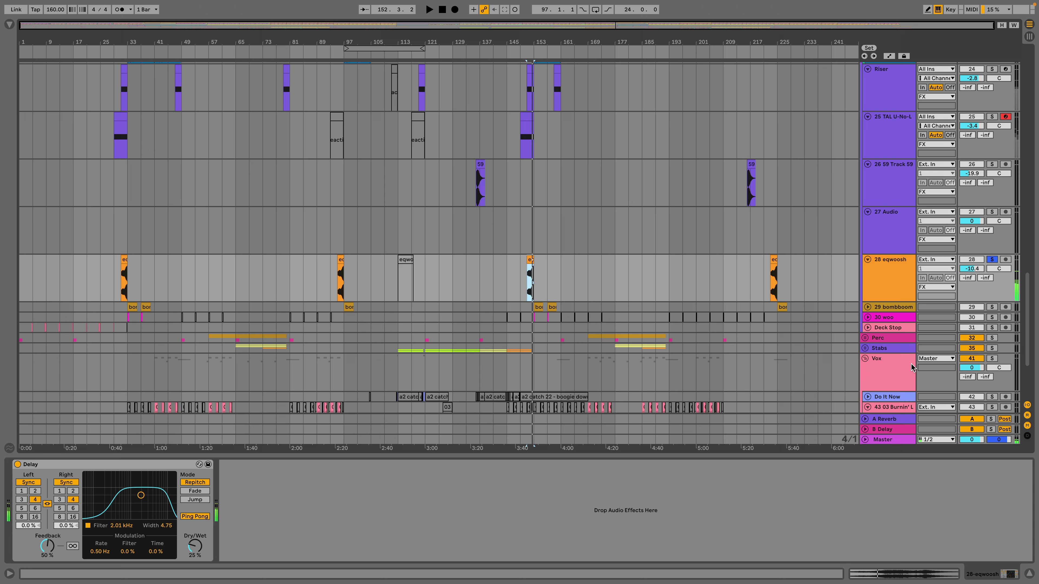
Unfold and solo track 29 bombboom, and play its clip at bar 153.
click(867, 307)
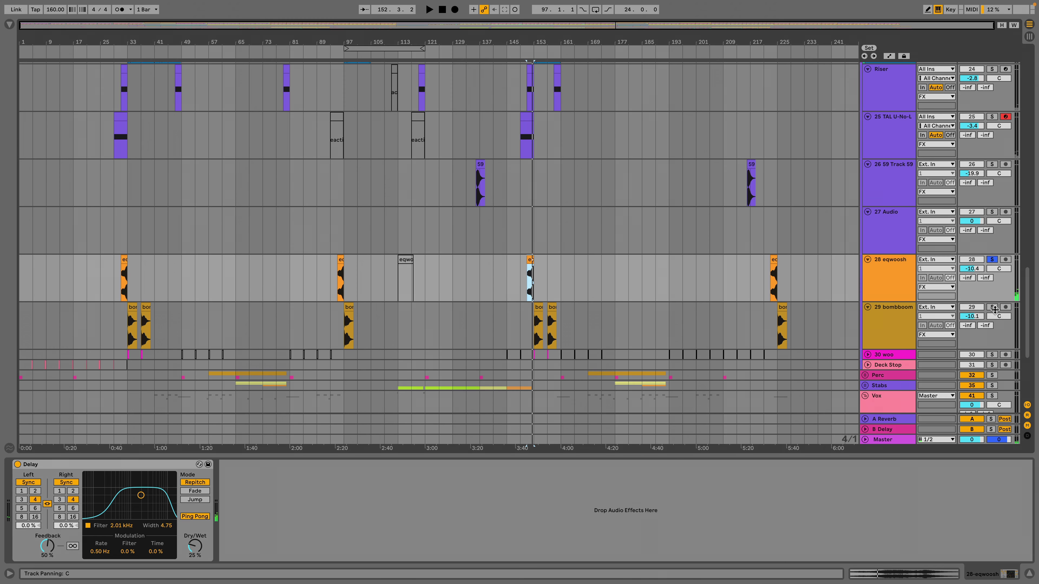
click(991, 307)
click(538, 323)
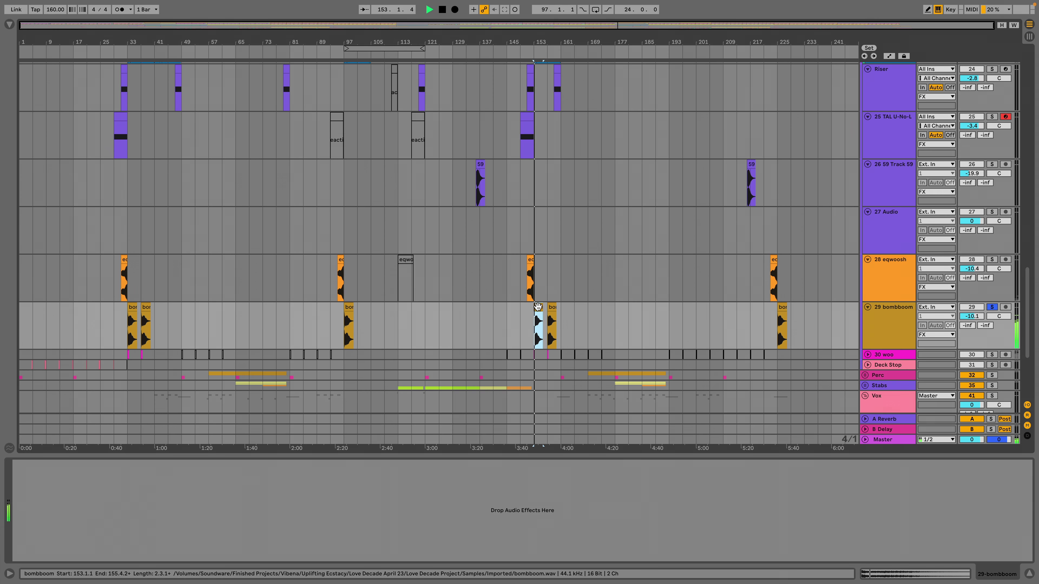
key(space)
Unfold and solo track 30 woo, and play its clip at bar 153 with the track's devices shown.
click(868, 354)
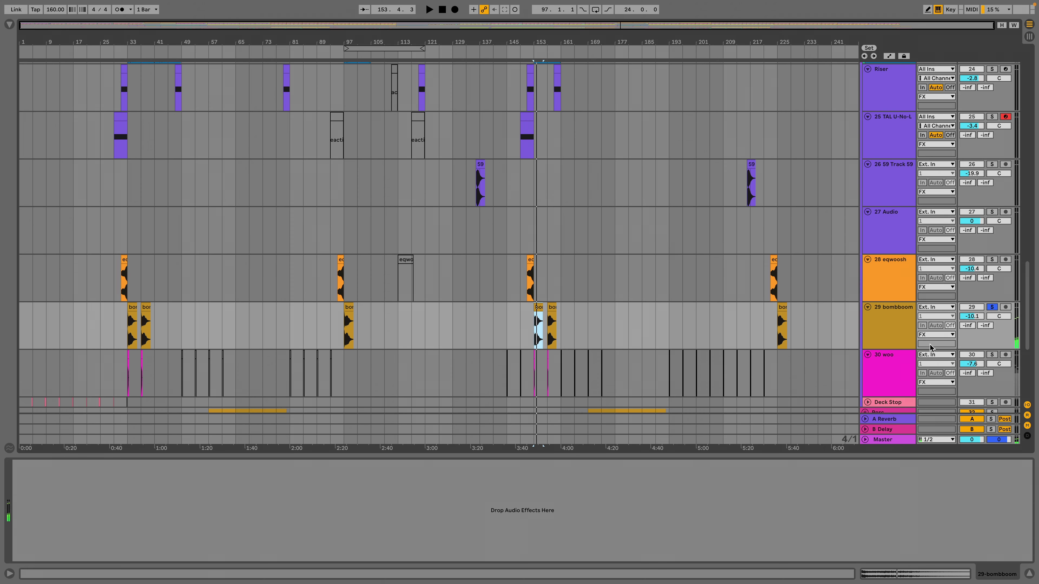
scroll(536, 52, up, 5)
scroll(779, 256, down, 2)
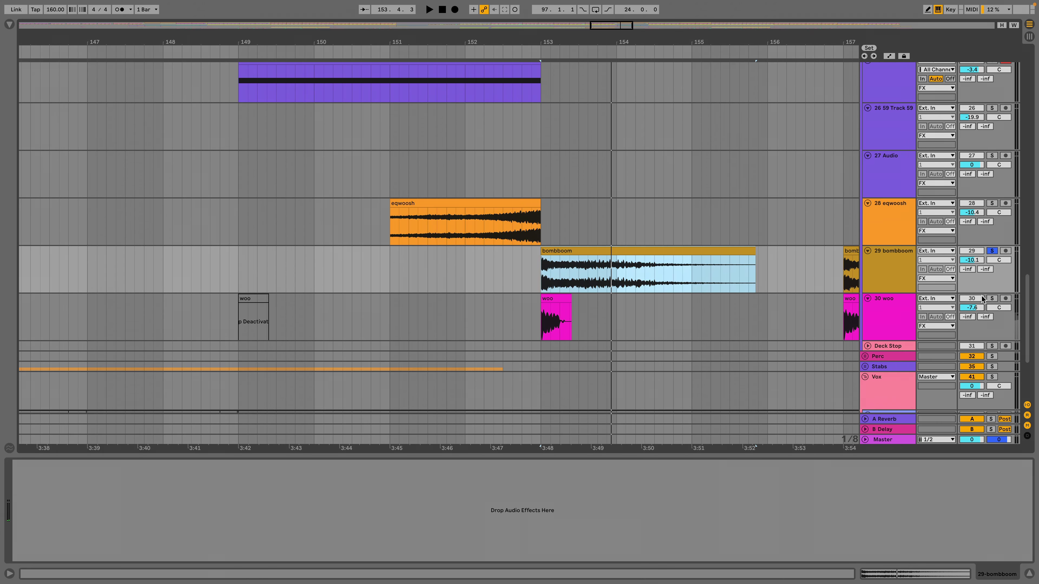
click(992, 299)
click(556, 320)
key(space)
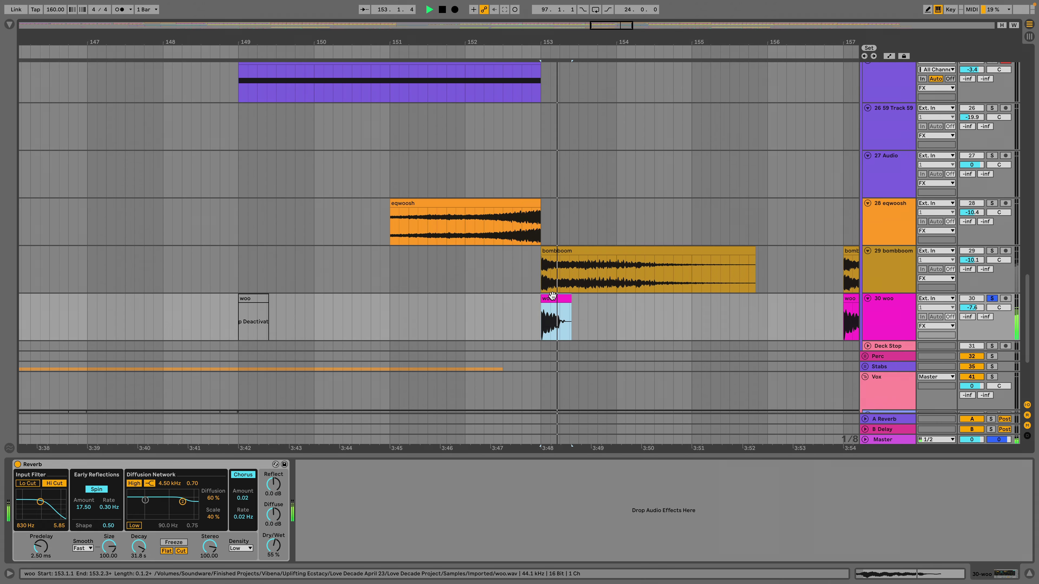
Play the soloed woo track from just before bar 157 and show the whole arrangement.
scroll(532, 100, down, 3)
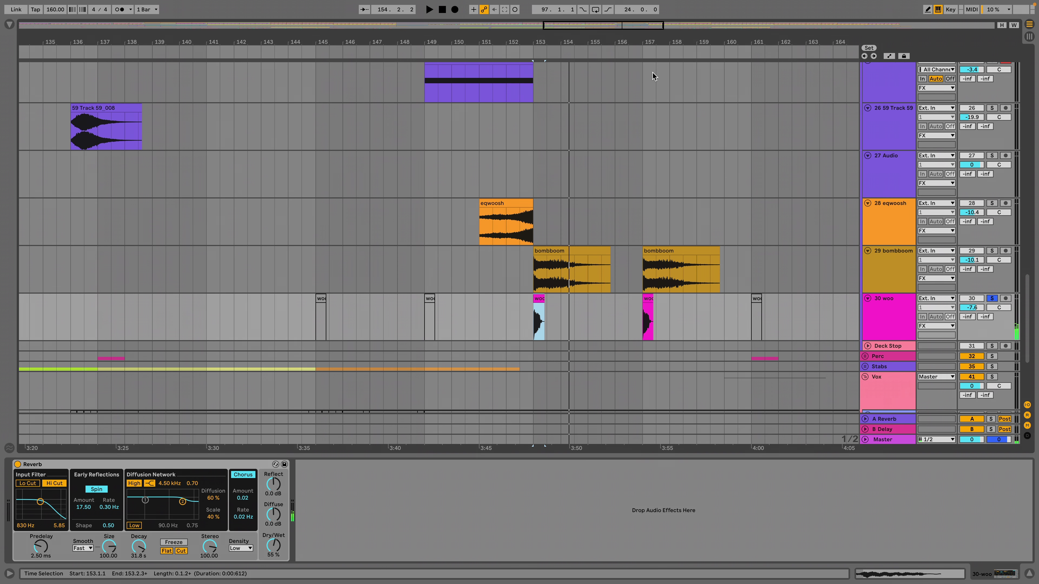
click(637, 52)
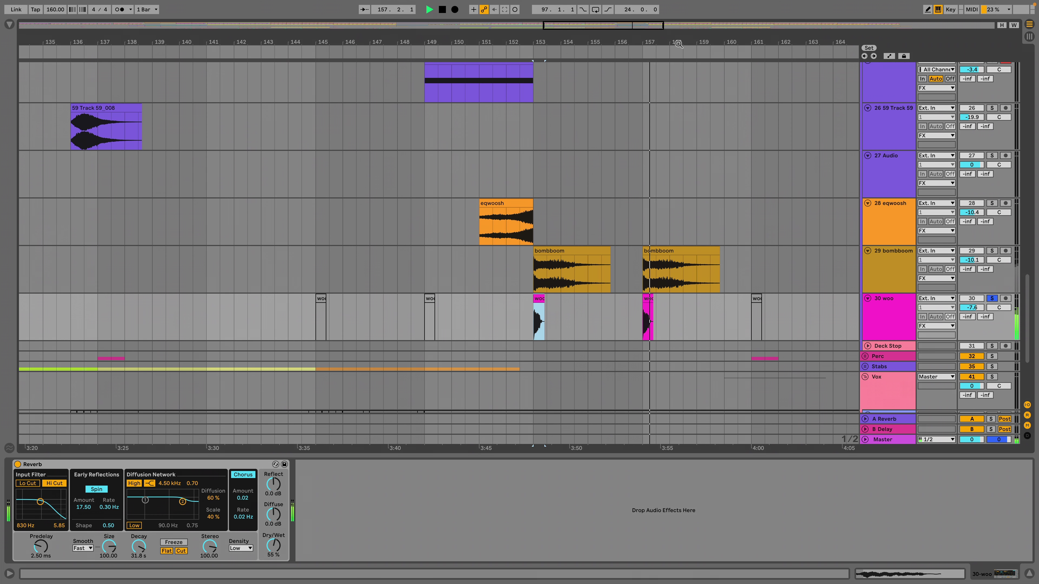
key(minus)
key(minus)
key(minus)
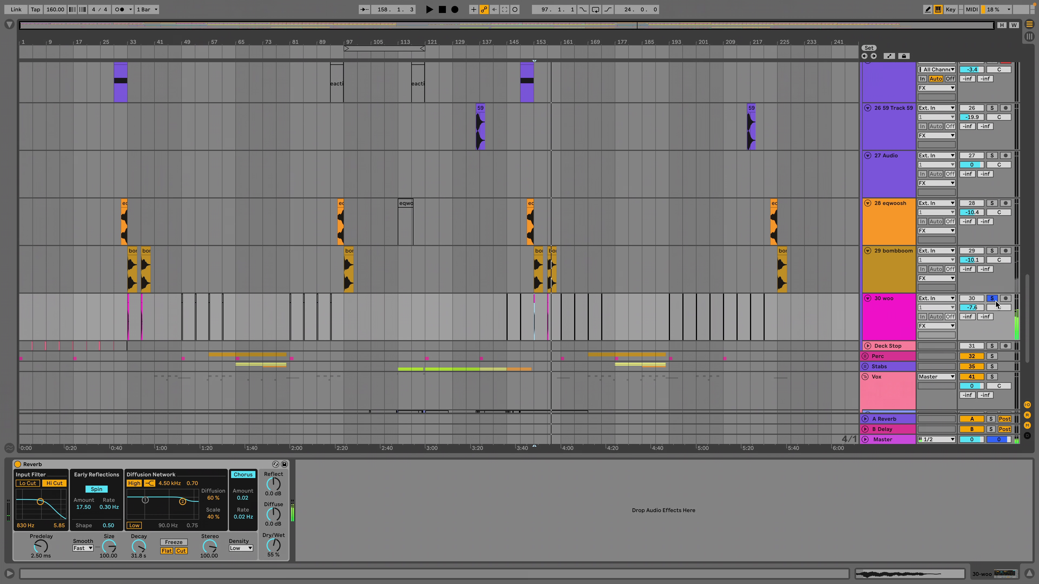
Turn off the solo on the woo track and play the full mix from bar 33.
click(992, 299)
click(128, 323)
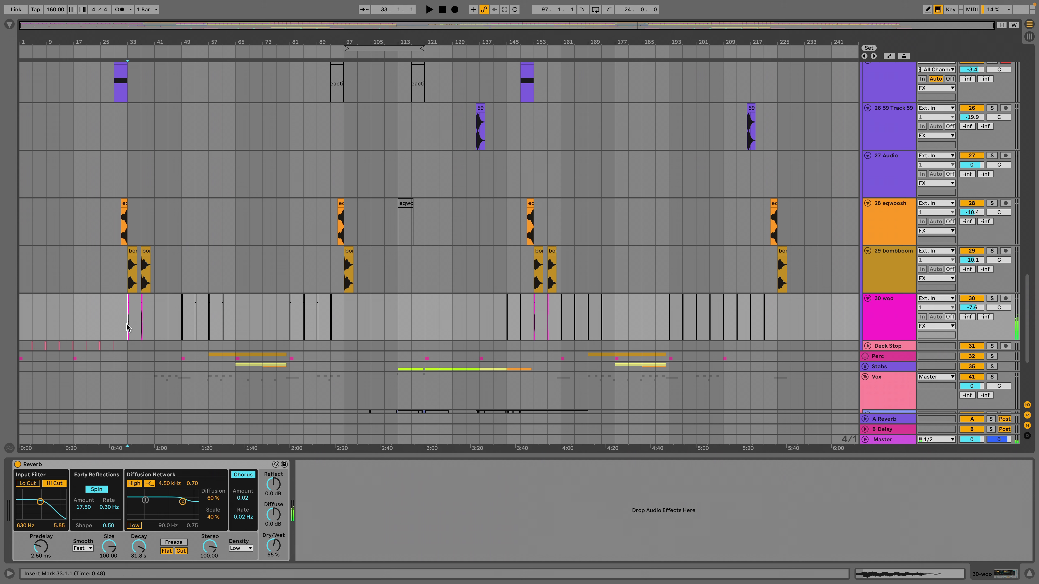
key(space)
scroll(409, 278, down, 3)
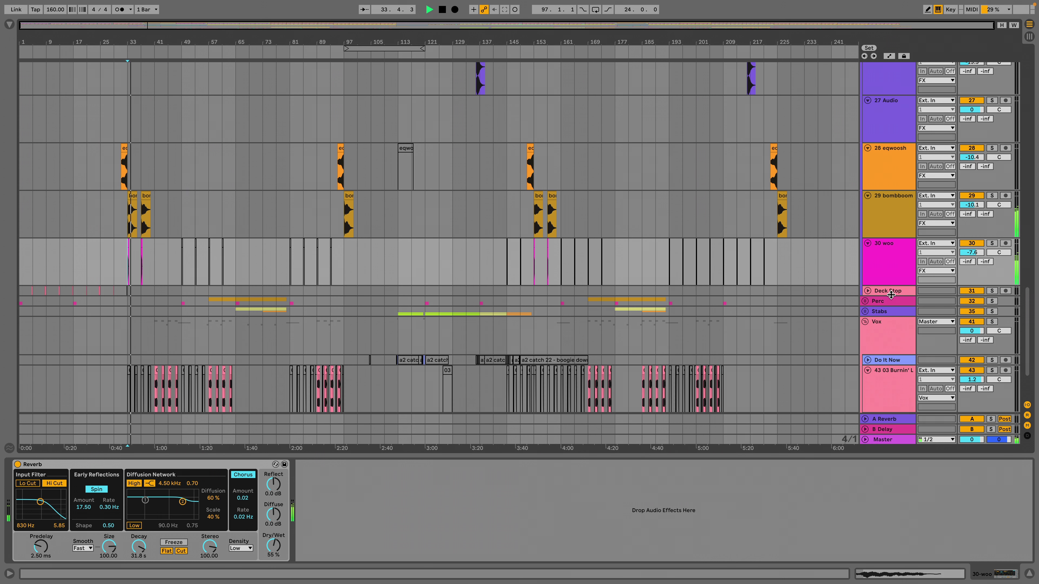
Unfold the Deck Stop track and play the full mix from bar 21 with the track's devices shown.
click(868, 291)
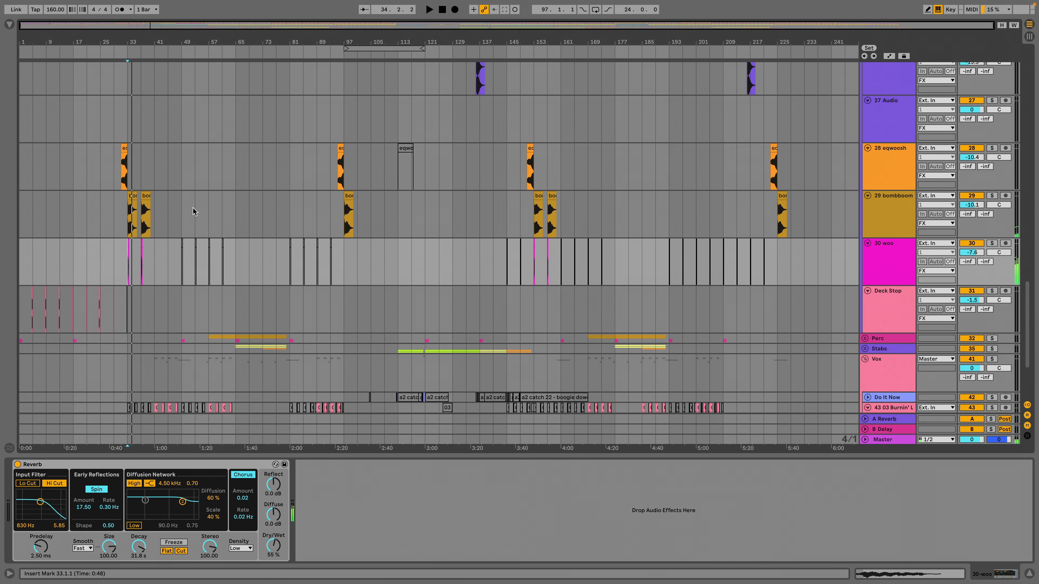
drag(90, 32, 775, 242)
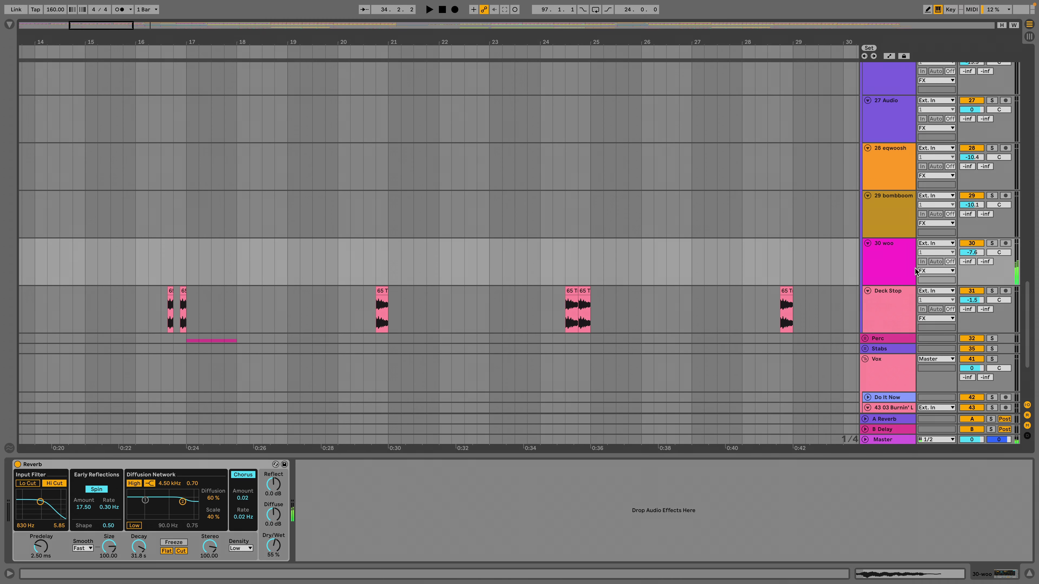
click(389, 313)
key(space)
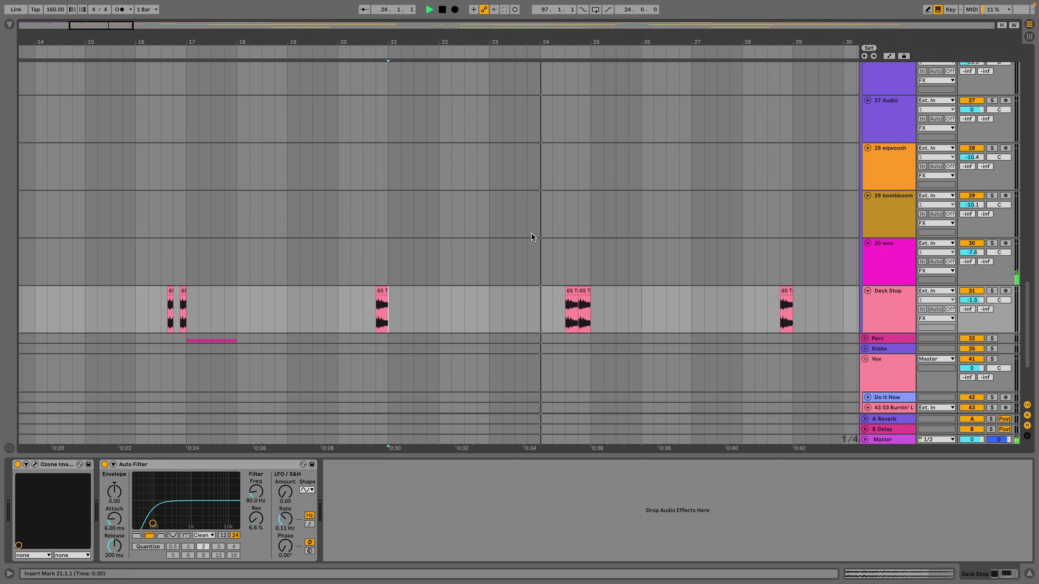
key(space)
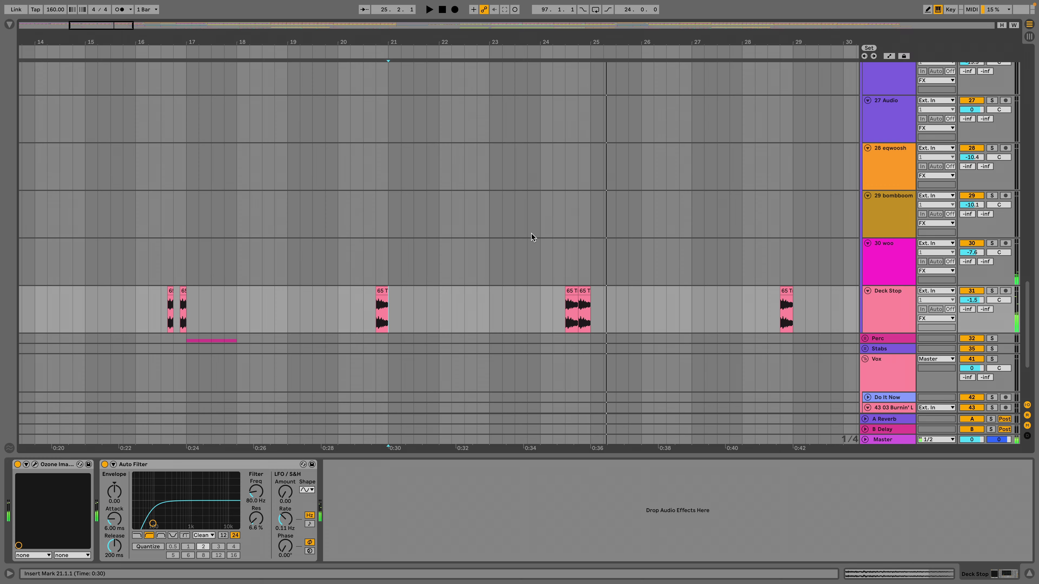
Hide the device view and unfold the Perc group to show its tracks.
click(582, 457)
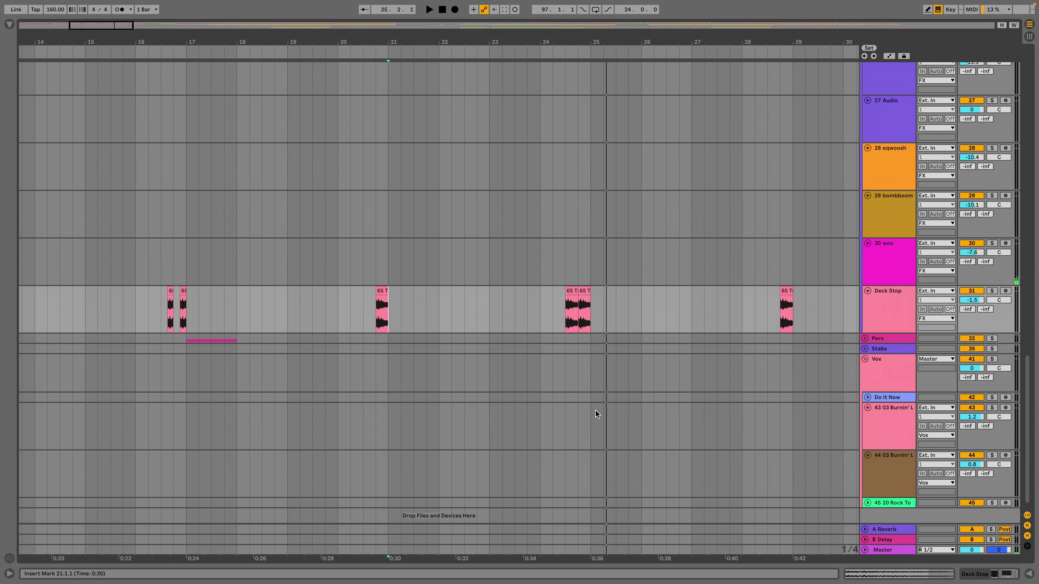
drag(598, 46, 256, 81)
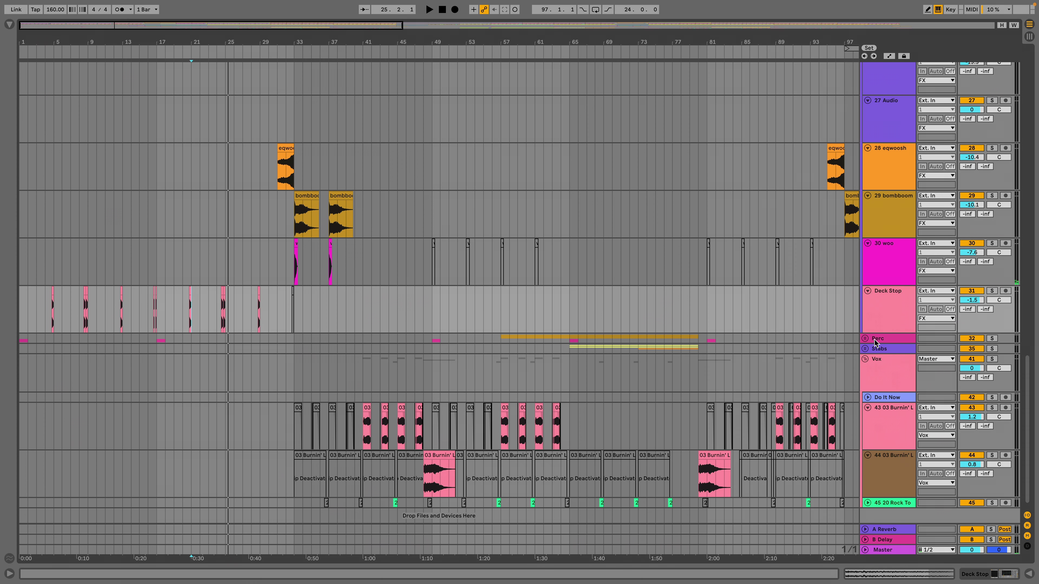
click(865, 338)
scroll(776, 358, down, 3)
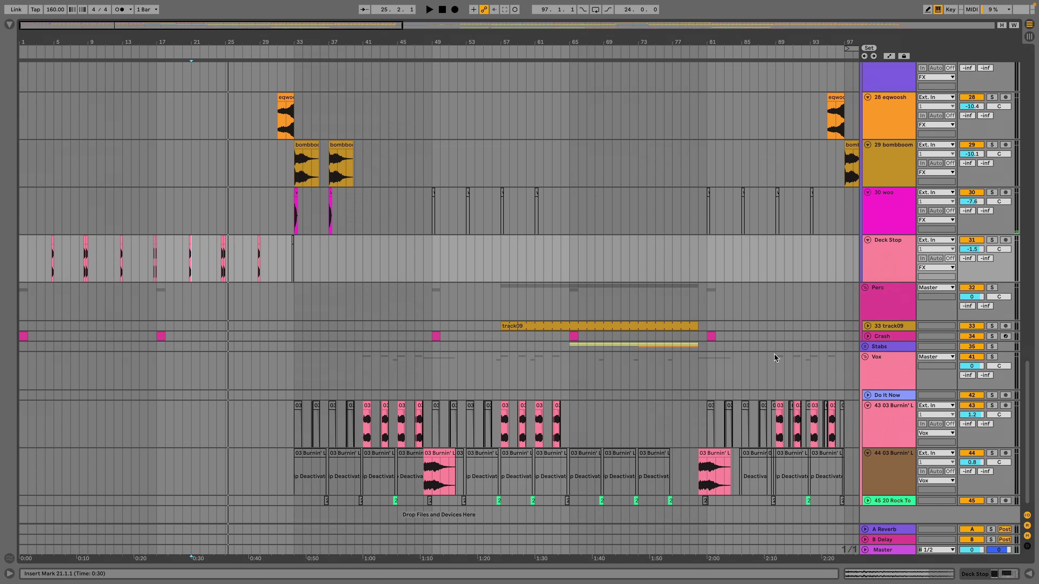
Unfold track09, play its clip from bar 57 in solo, and finish with the solo off and playback stopped.
click(868, 326)
click(992, 326)
click(588, 325)
key(space)
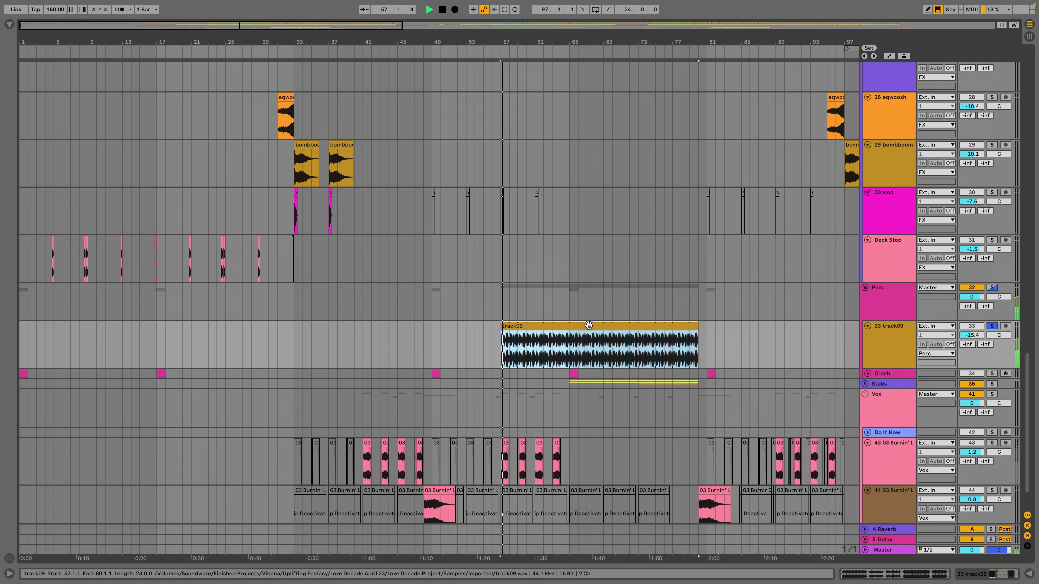
click(990, 327)
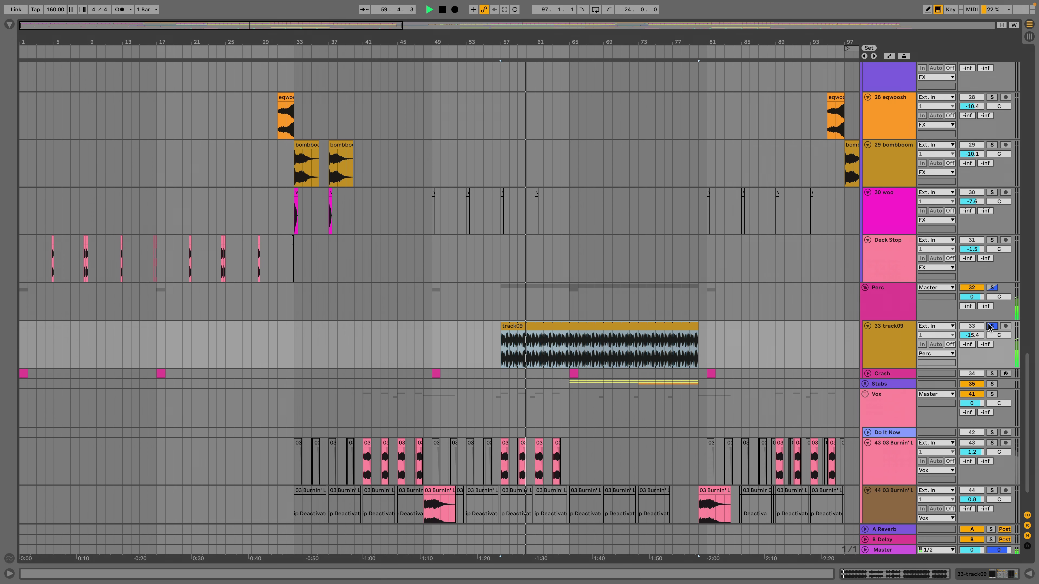
click(992, 326)
key(space)
Unfold the Crash track and the Stabs group, and play the full mix from bar 65.
click(867, 373)
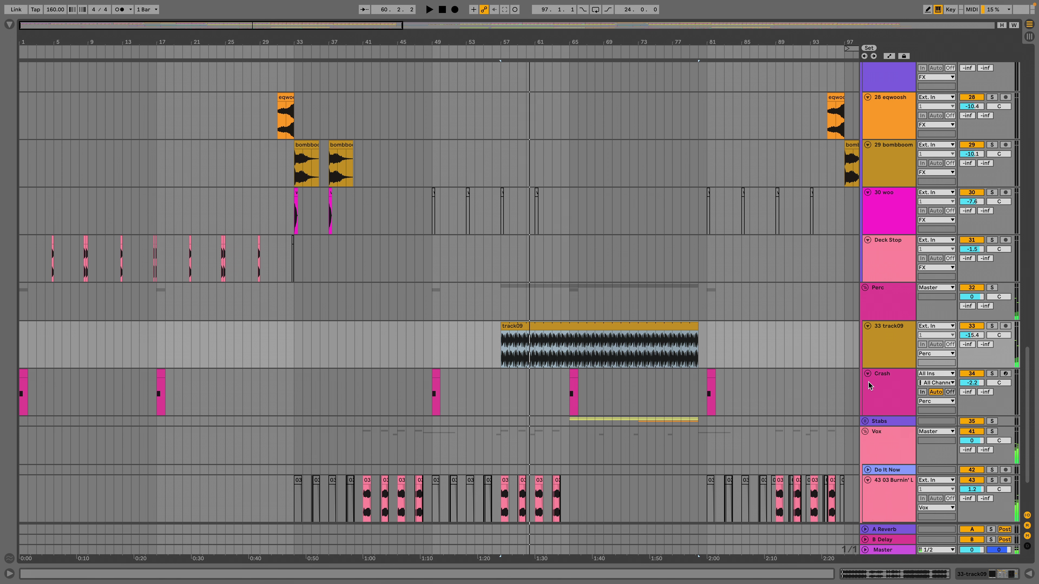
click(865, 421)
scroll(552, 200, down, 3)
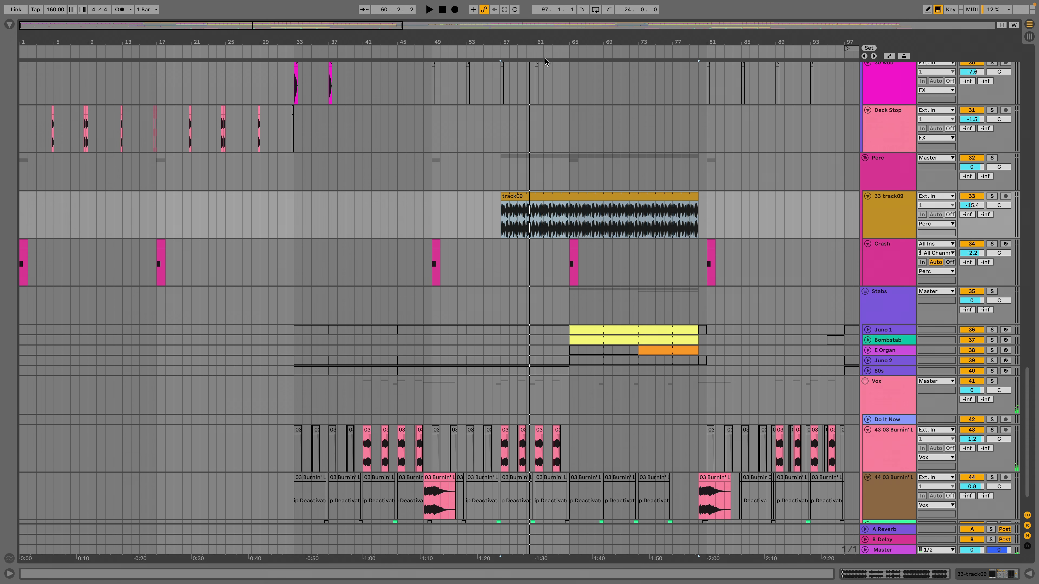
click(574, 79)
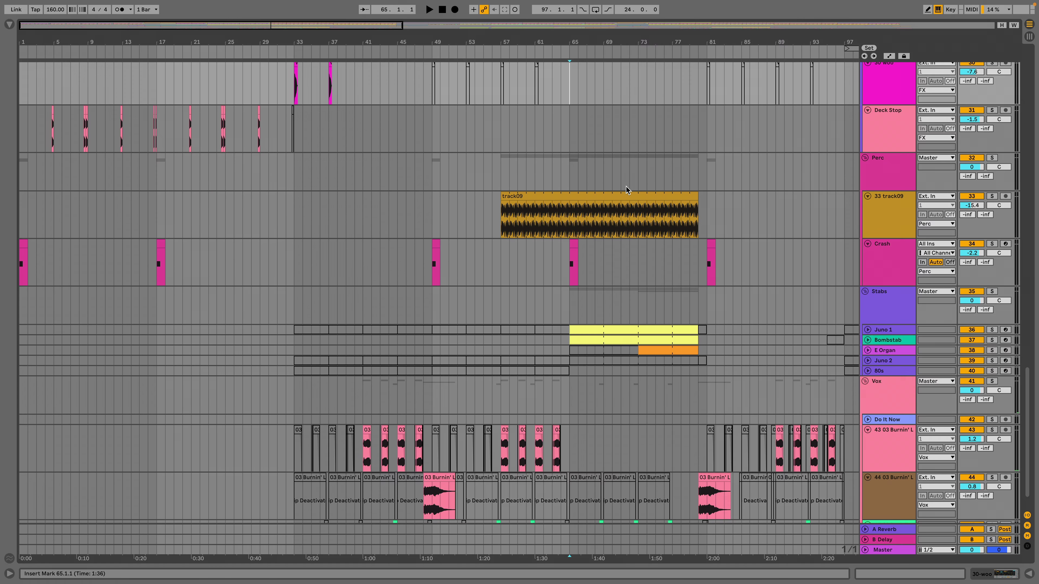
key(space)
Unfold the Music group and play the full mix from bar 64 with the device chain of track 3 JD-800 shown.
scroll(627, 160, up, 5)
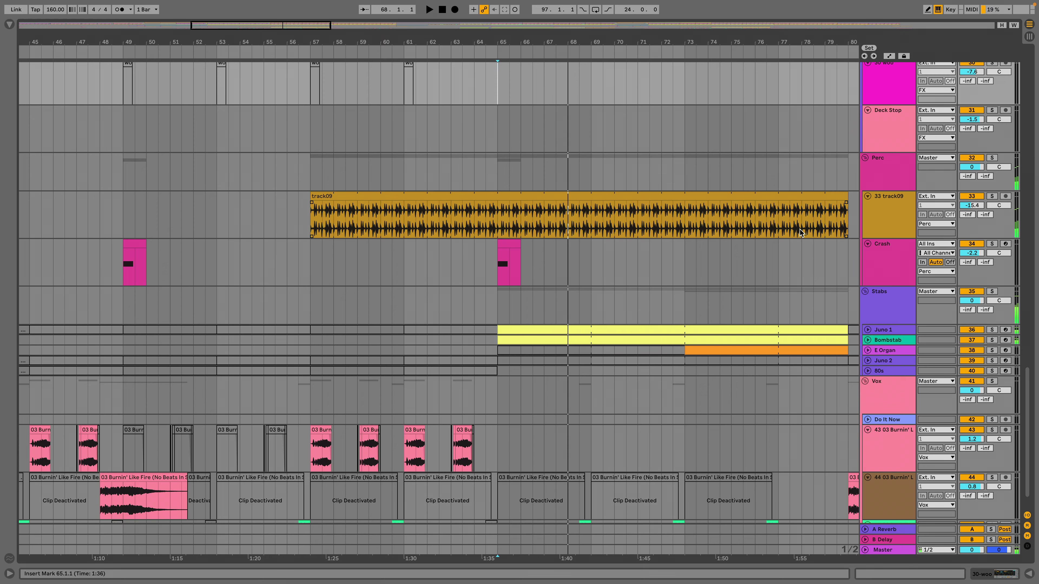
scroll(819, 275, up, 15)
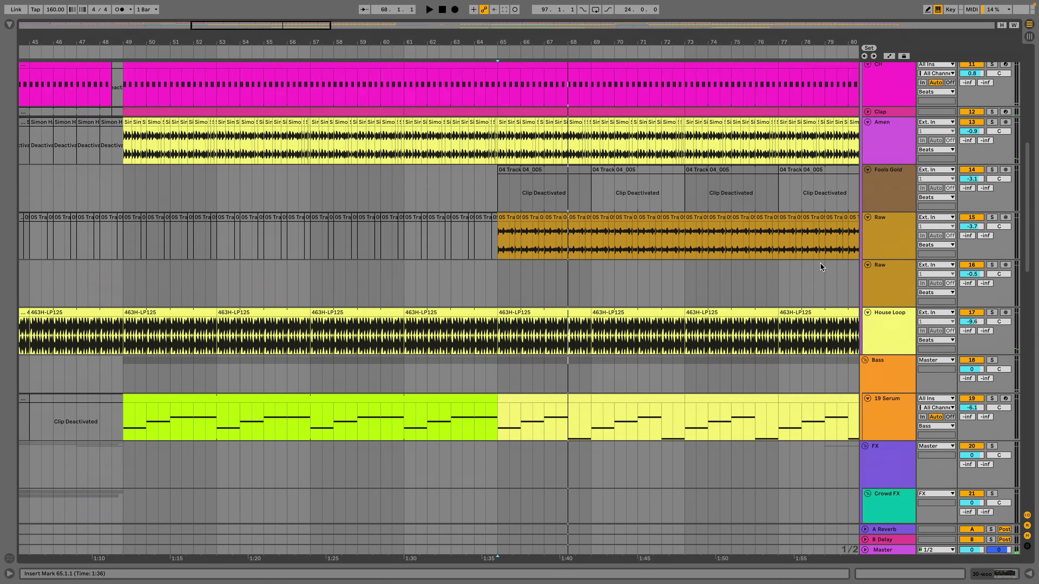
scroll(821, 267, up, 8)
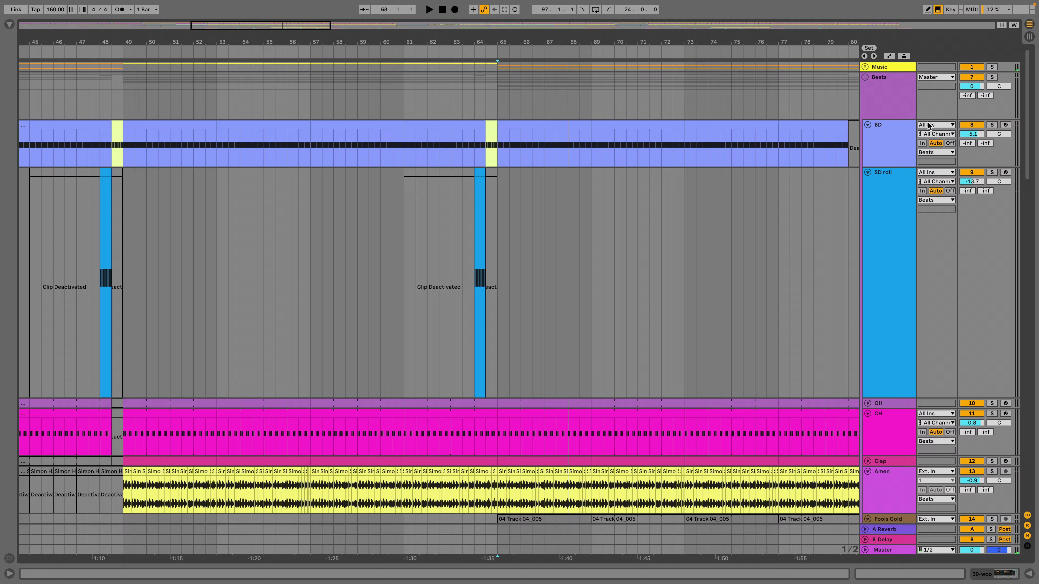
click(866, 67)
click(476, 180)
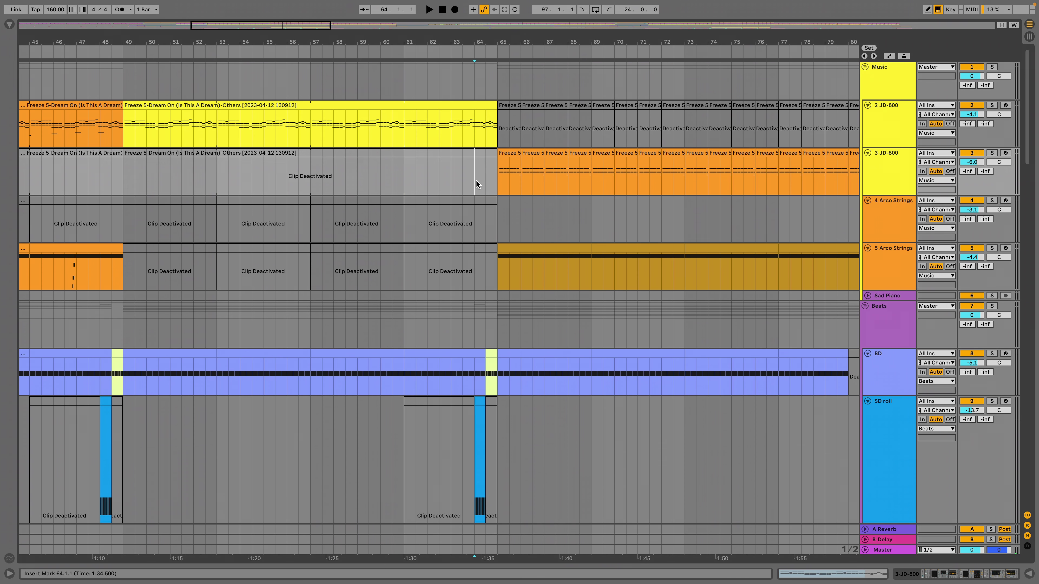
key(space)
double_click(886, 174)
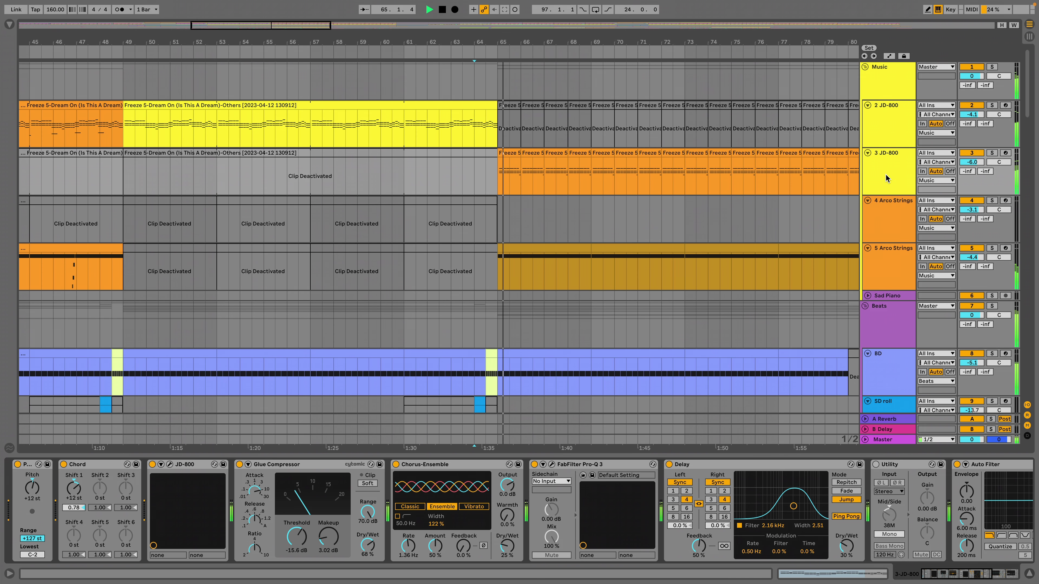
key(space)
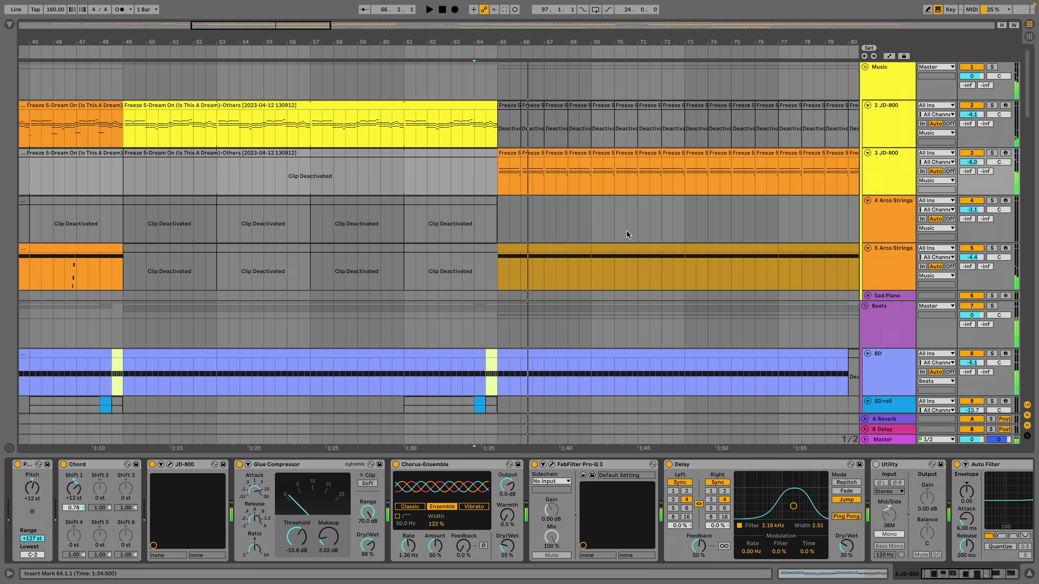
Unfold and solo the Juno 1 track in the Stabs group, and show its device chain.
drag(1020, 142, 1018, 395)
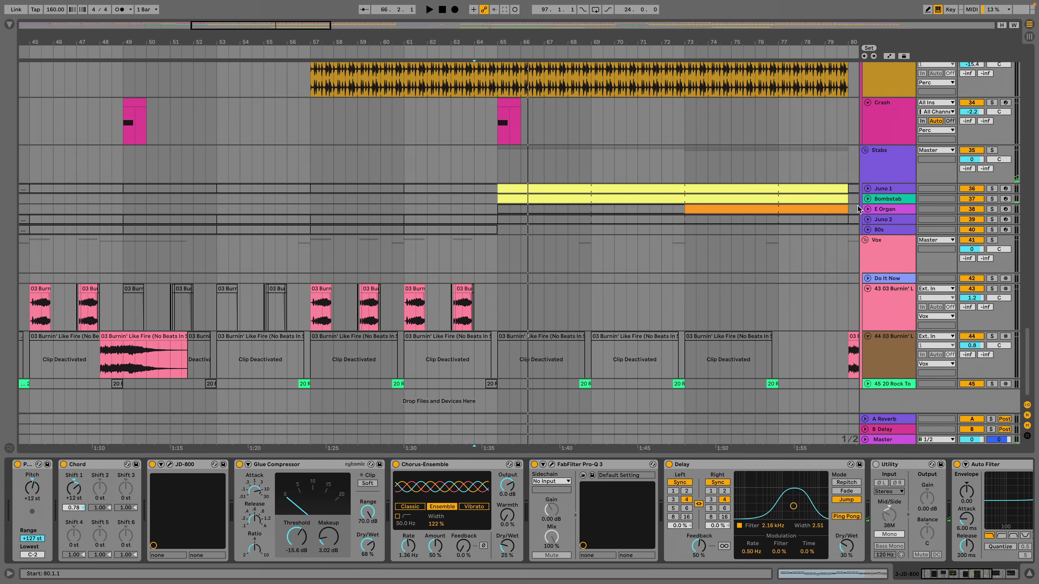
click(868, 188)
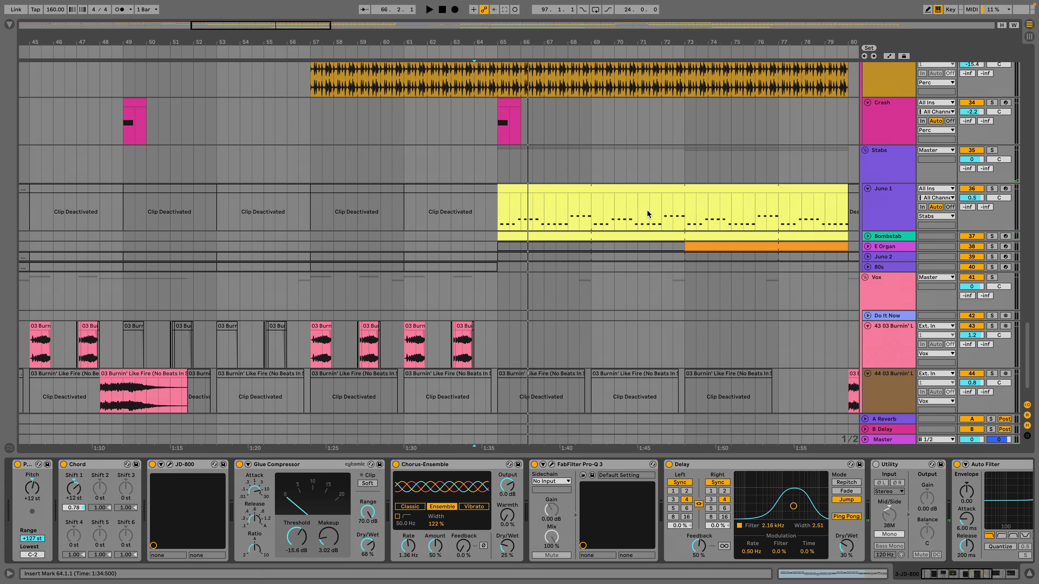
click(992, 188)
click(908, 207)
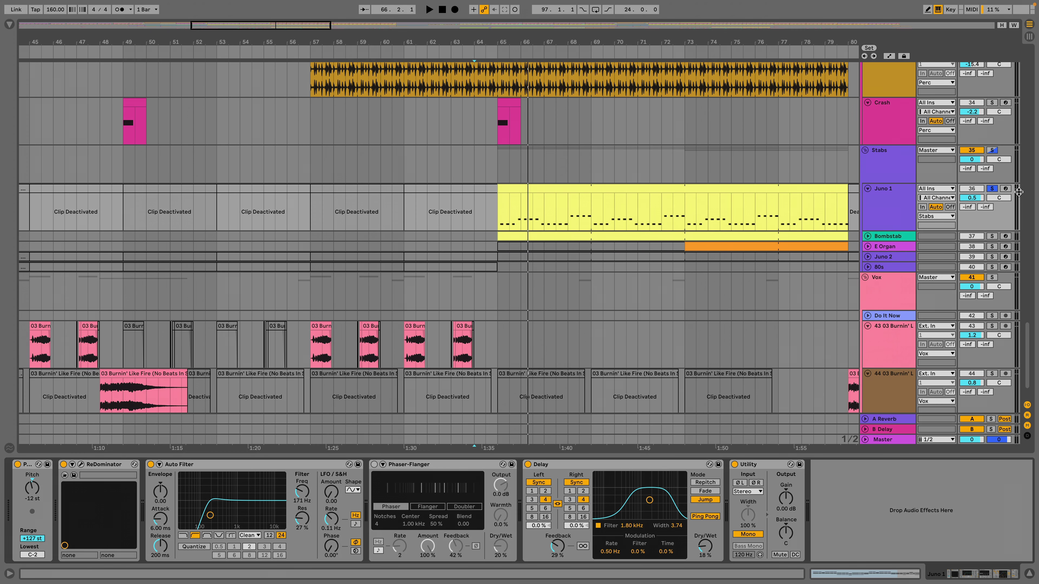
Play the soloed Juno 1 track from bar 64, and open and close its ReDominator synth window.
key(space)
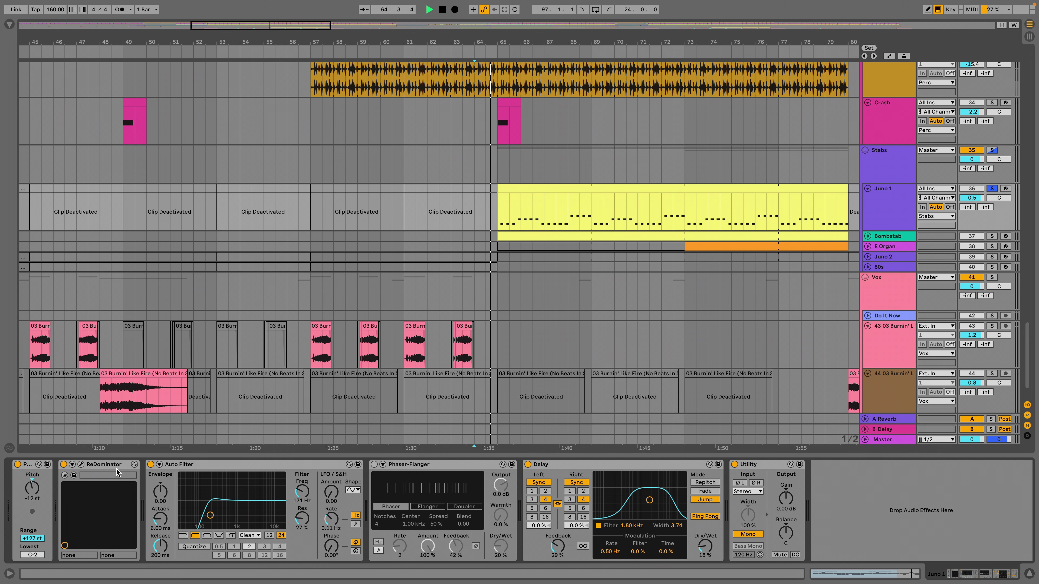
click(80, 464)
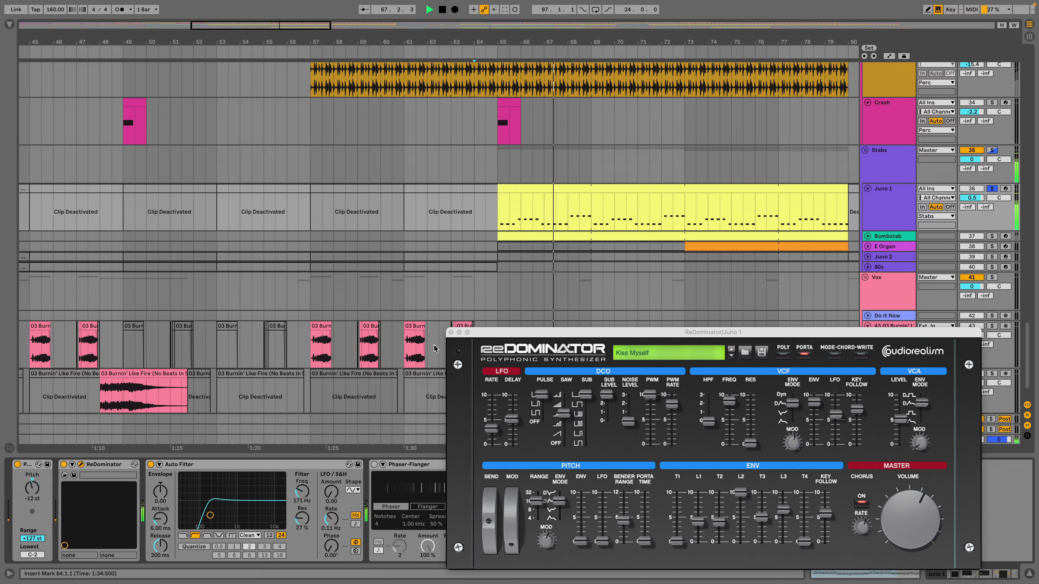
click(450, 332)
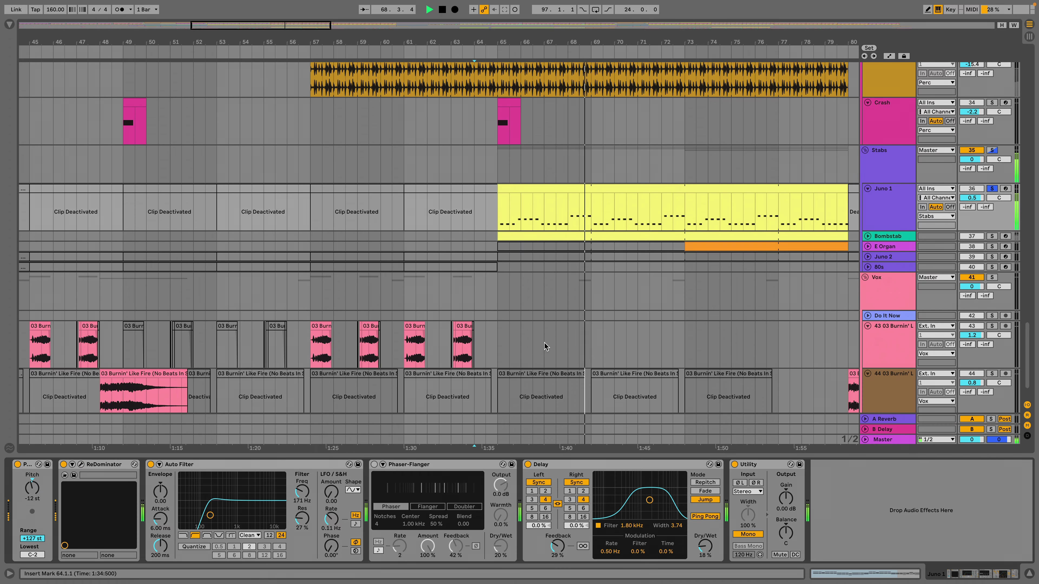
Unfold the Bombstab track in the Stabs group and play it in solo from bar 64.
click(867, 236)
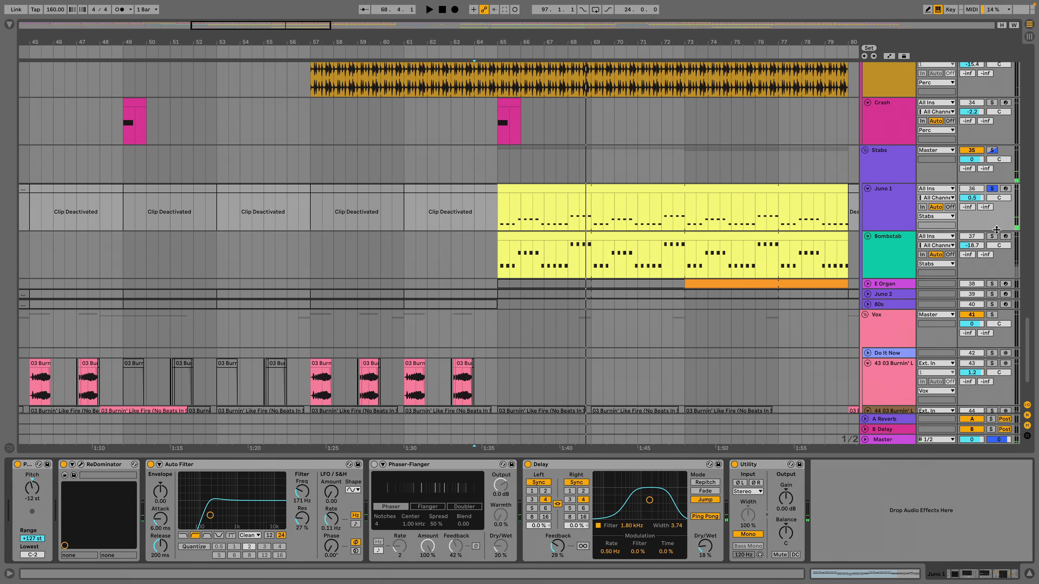
key(space)
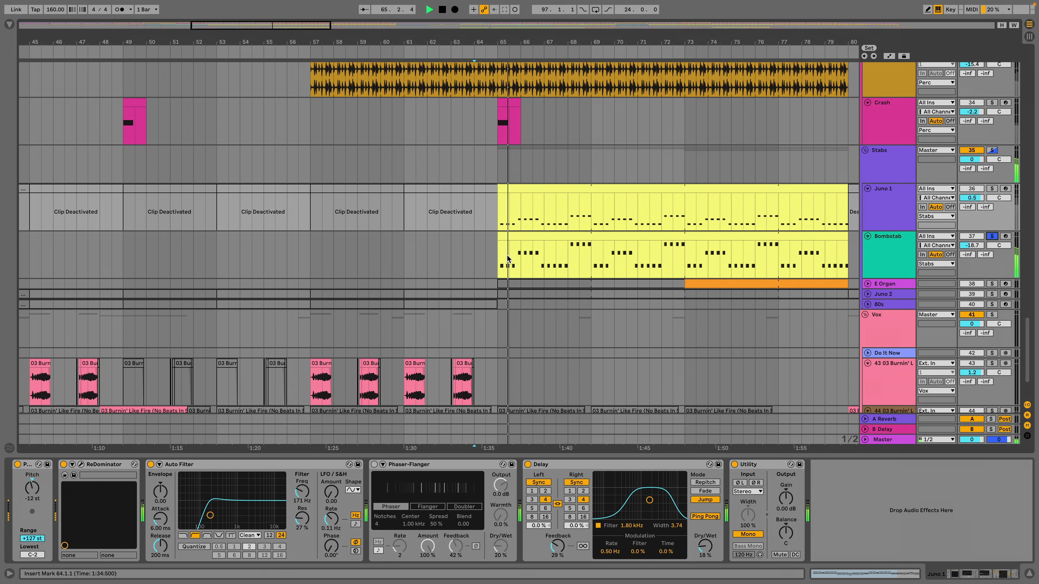
Unfold and solo the E Organ track, and play it from bar 73 while viewing its CZ V synth window.
click(868, 284)
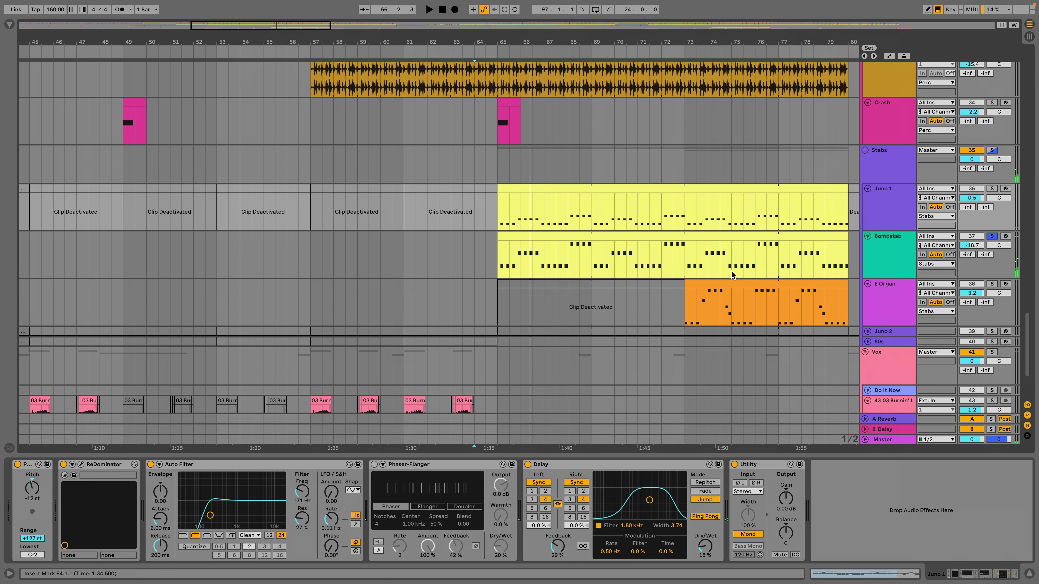
drag(693, 45, 595, 238)
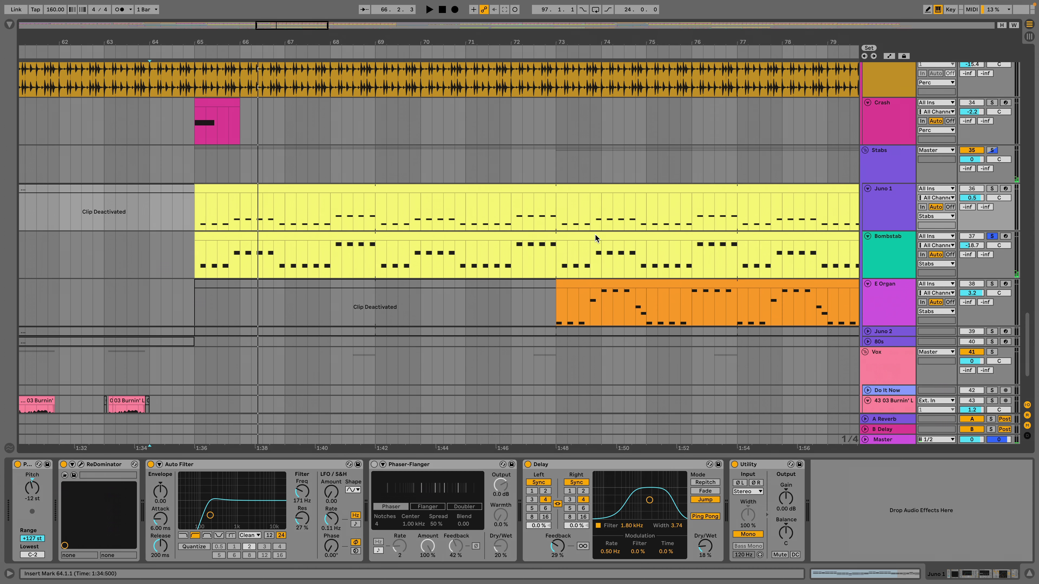
click(556, 321)
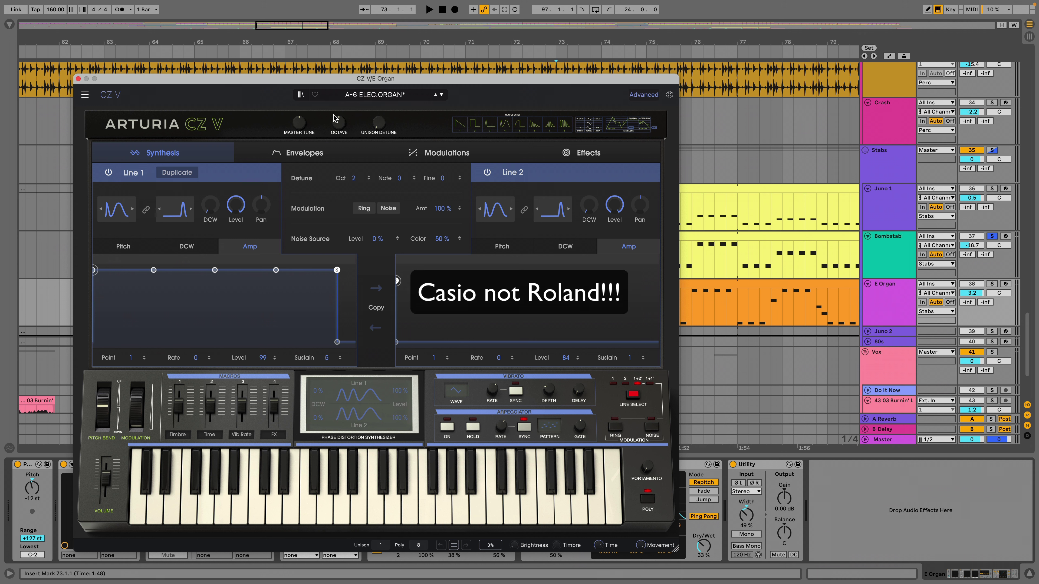
click(991, 285)
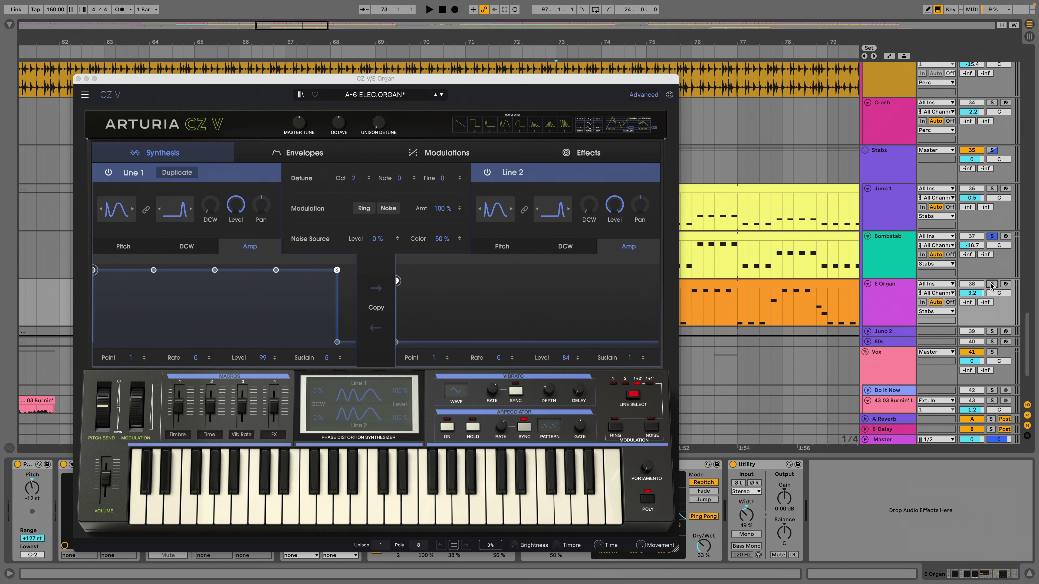
key(space)
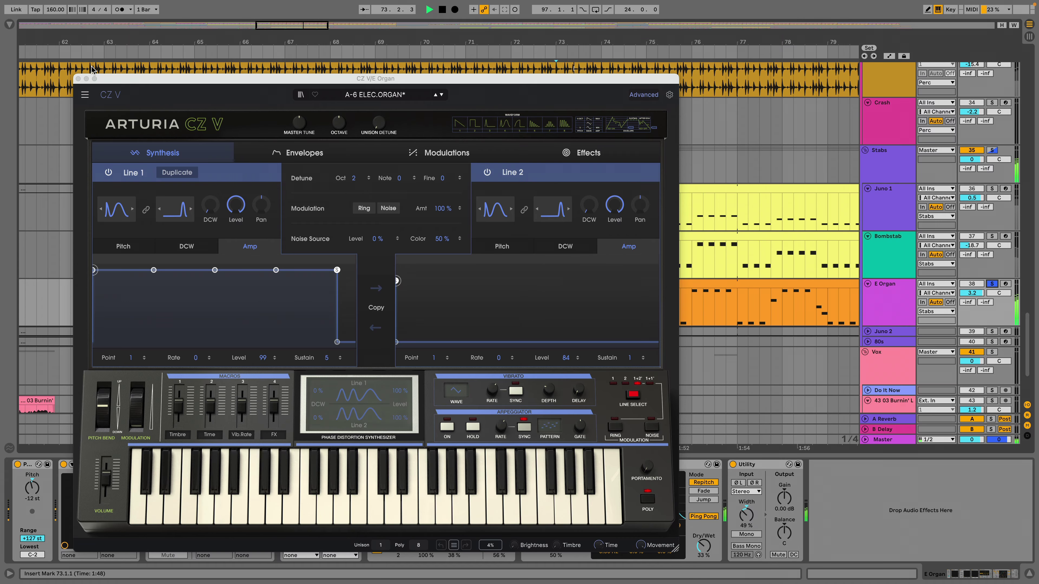
click(78, 79)
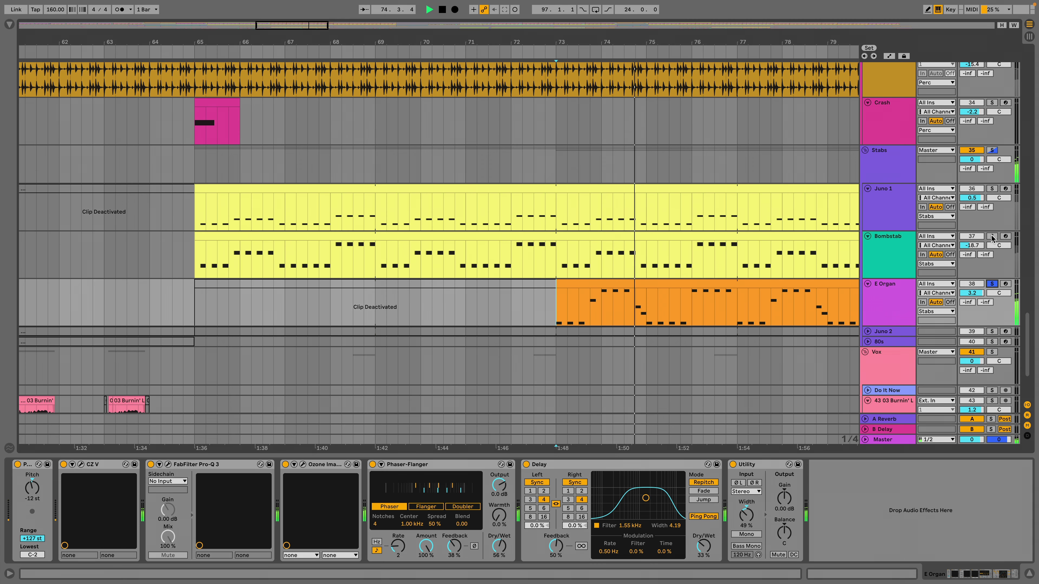
Show the Bombstab device chain and play E Organ, Bombstab and Juno 1 soloed together from bar 73.
key(space)
click(549, 264)
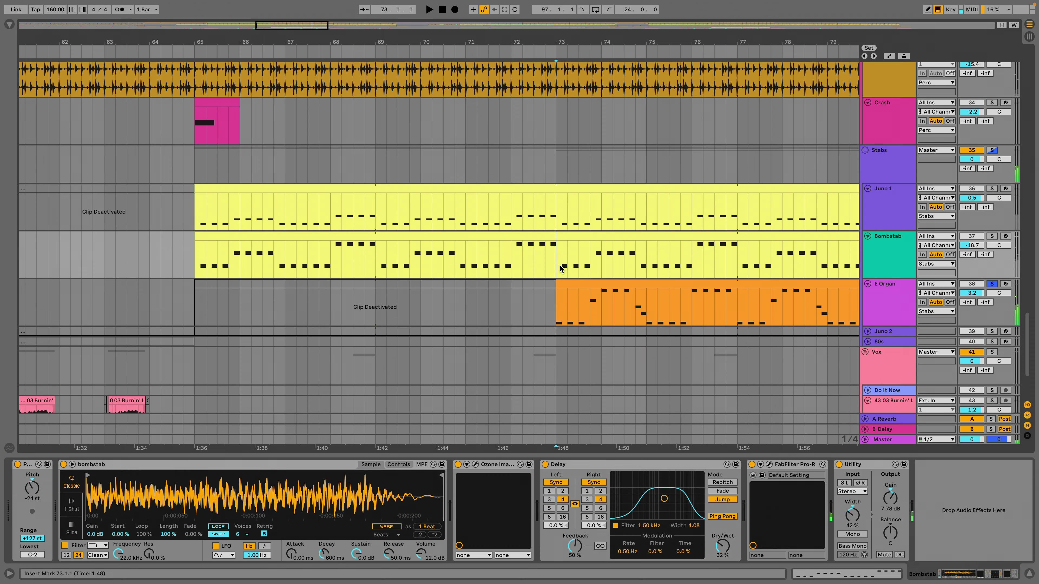
key(space)
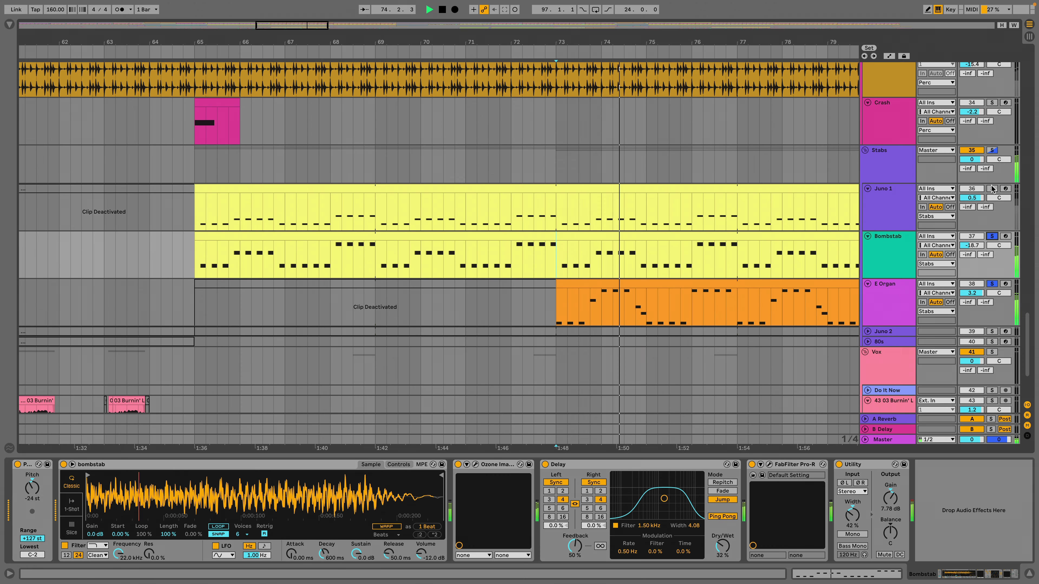
click(992, 189)
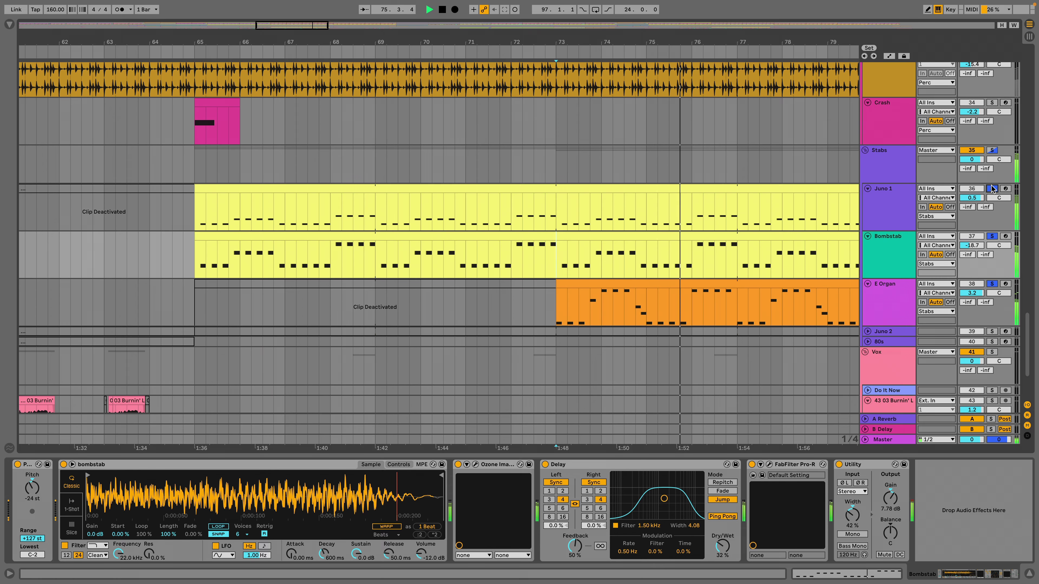
Stop playback and clear the solos on the Stabs tracks.
scroll(217, 245, down, 3)
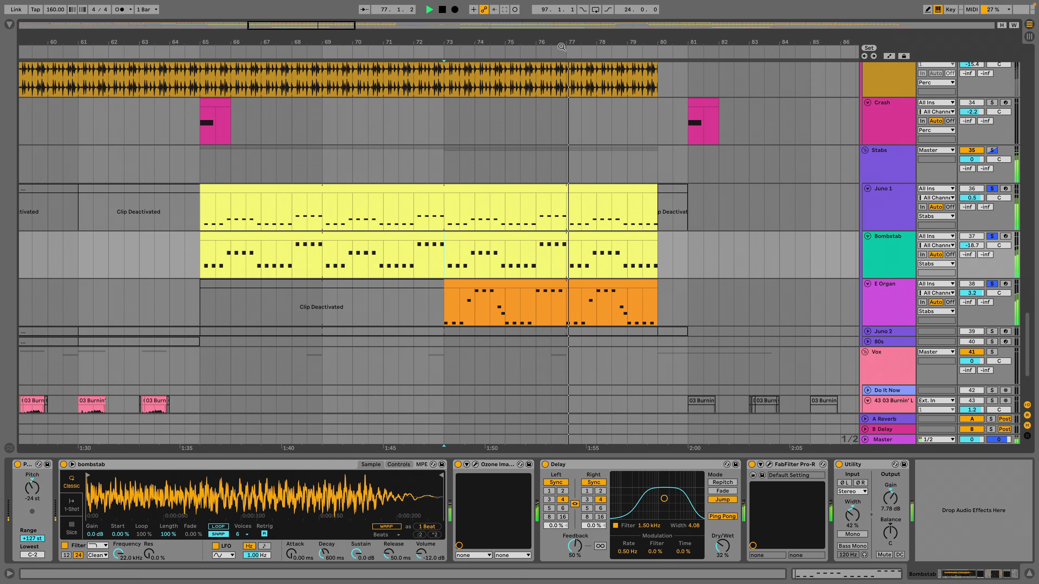
key(space)
scroll(216, 245, down, 3)
click(992, 230)
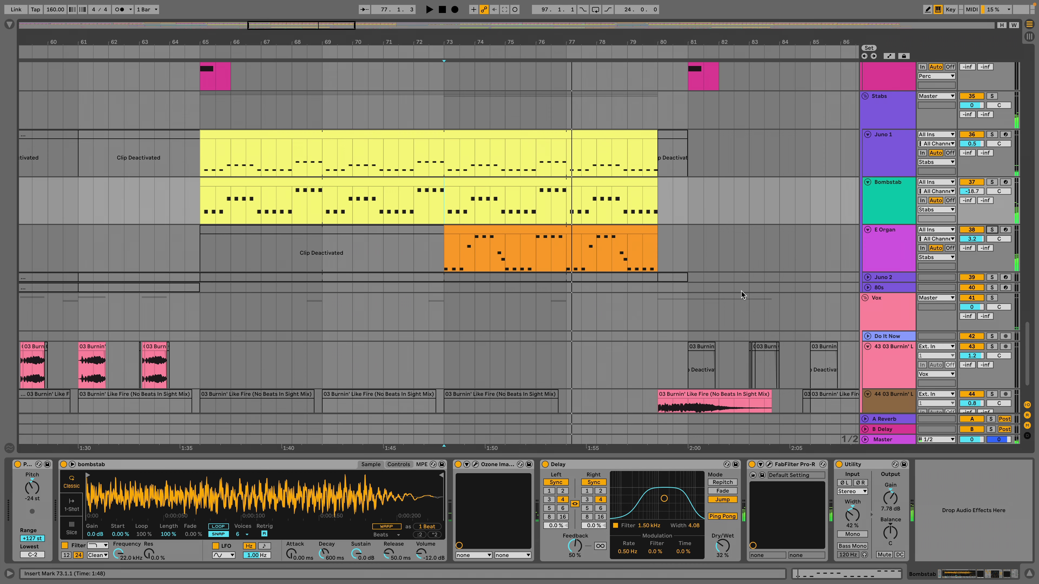
Select track 44, play the full mix from its vocal clip at bar 80, and stop playback.
scroll(742, 295, down, 3)
click(882, 343)
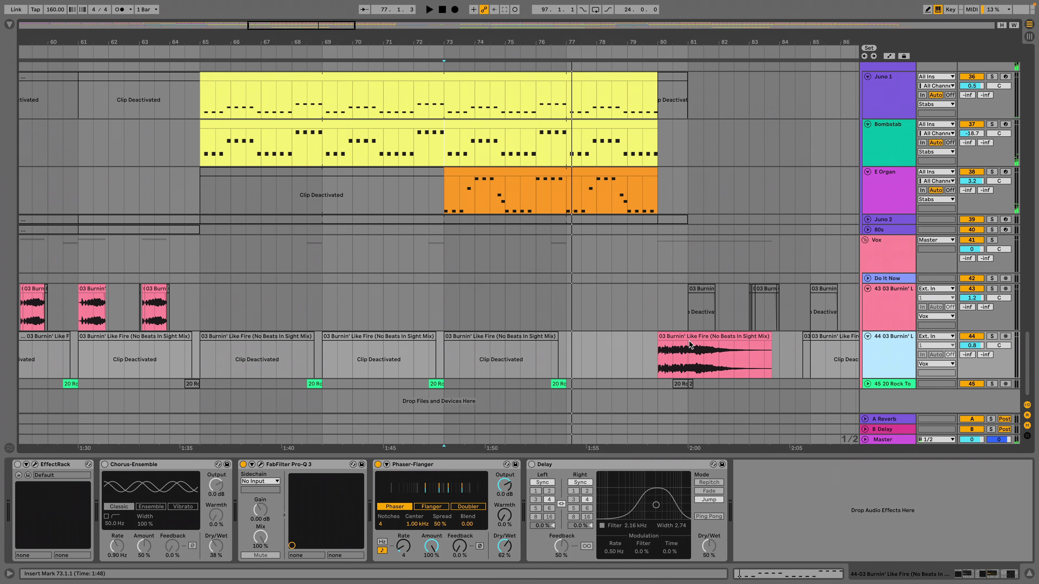
click(659, 357)
key(space)
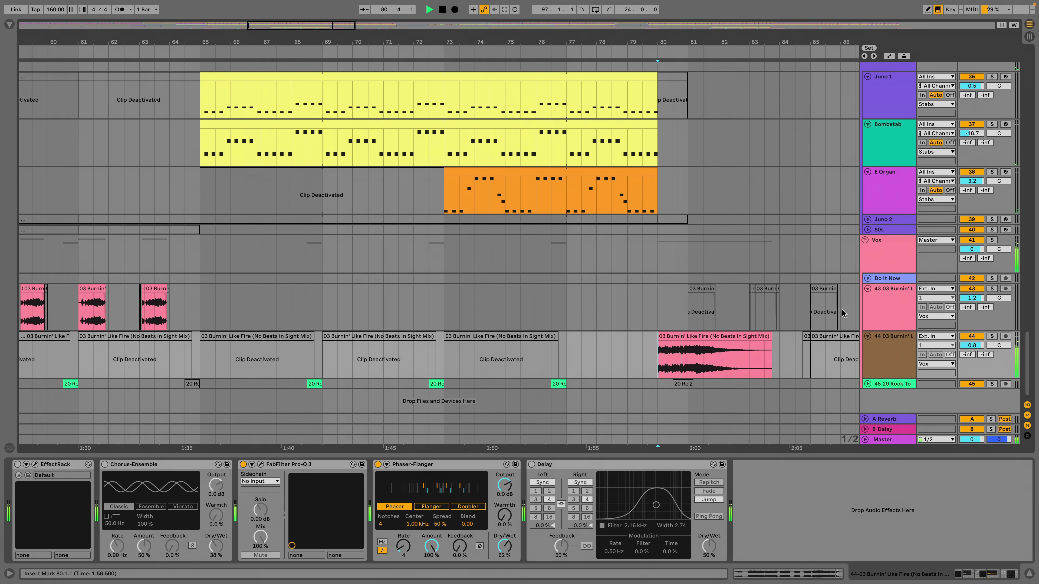
drag(737, 42, 548, 25)
scroll(583, 214, up, 9)
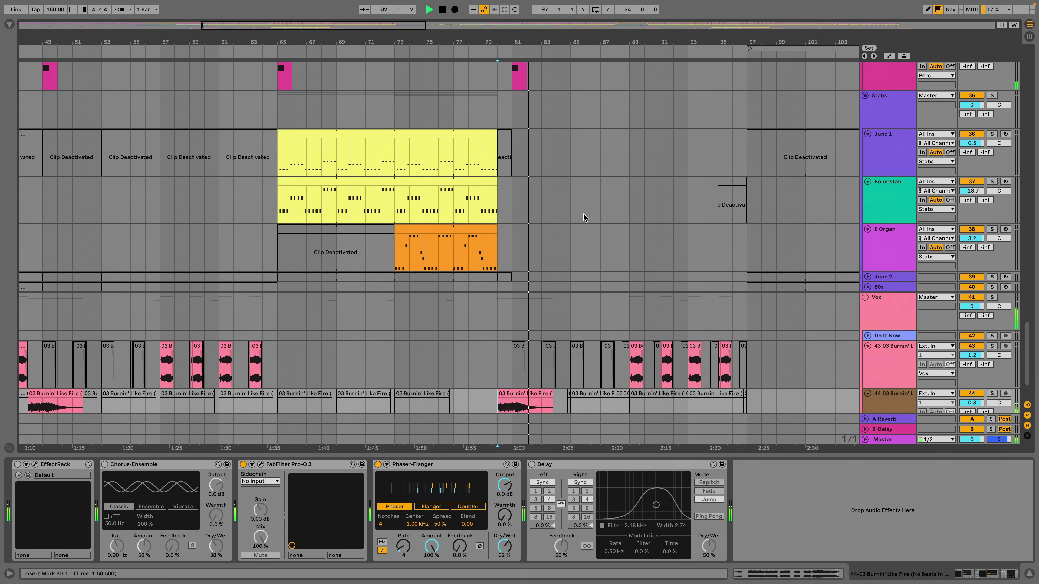
scroll(585, 213, up, 10)
key(space)
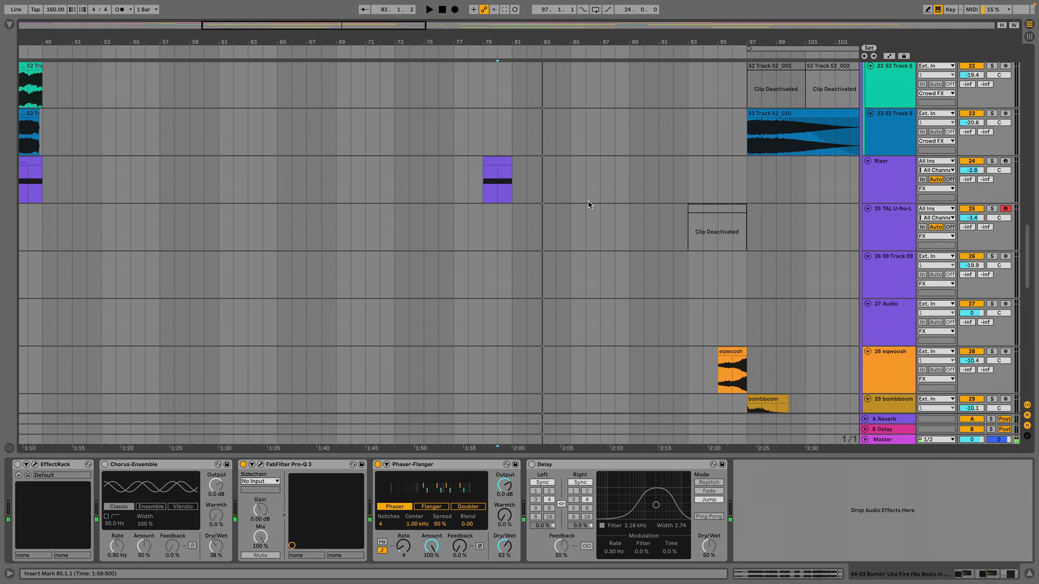
Play the full mix from bar 85 and again from bar 89, with the start point on Raw track 16.
scroll(587, 201, up, 3)
click(574, 195)
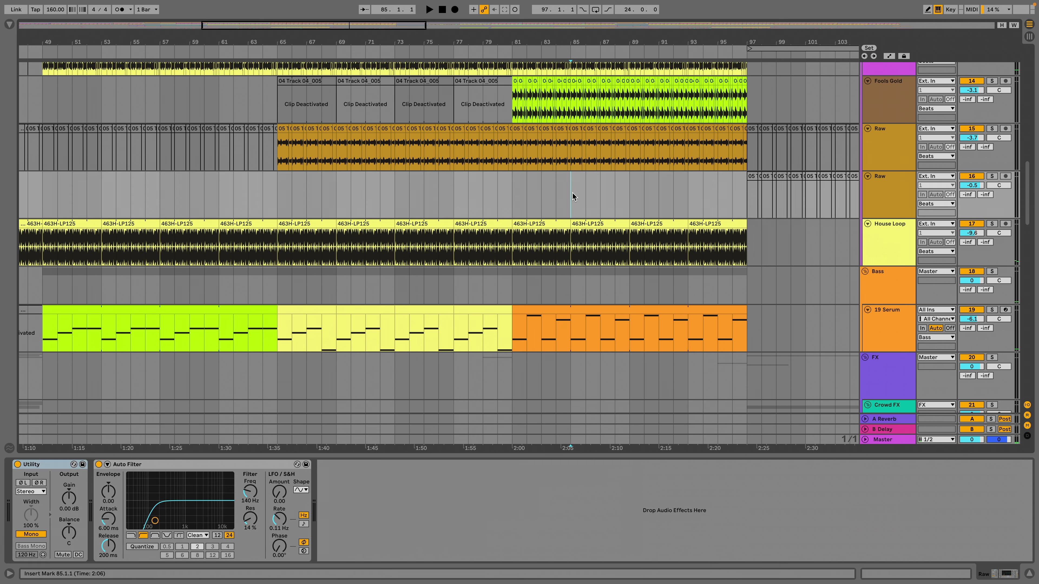
key(space)
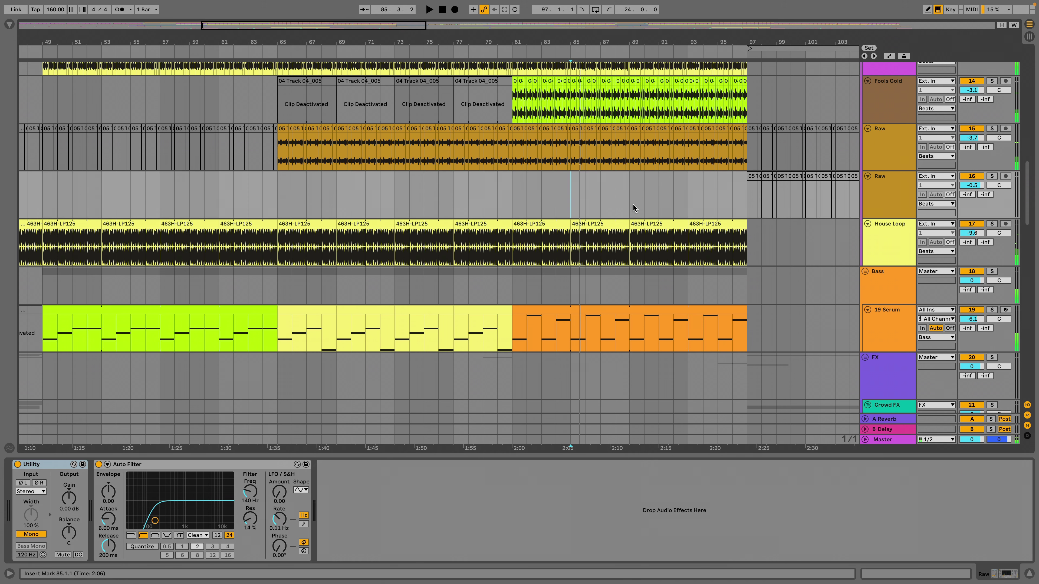
click(630, 202)
Unfold the Sad Piano track in the Music group and play the mix from bar 93 into its first clip.
scroll(632, 205, down, 8)
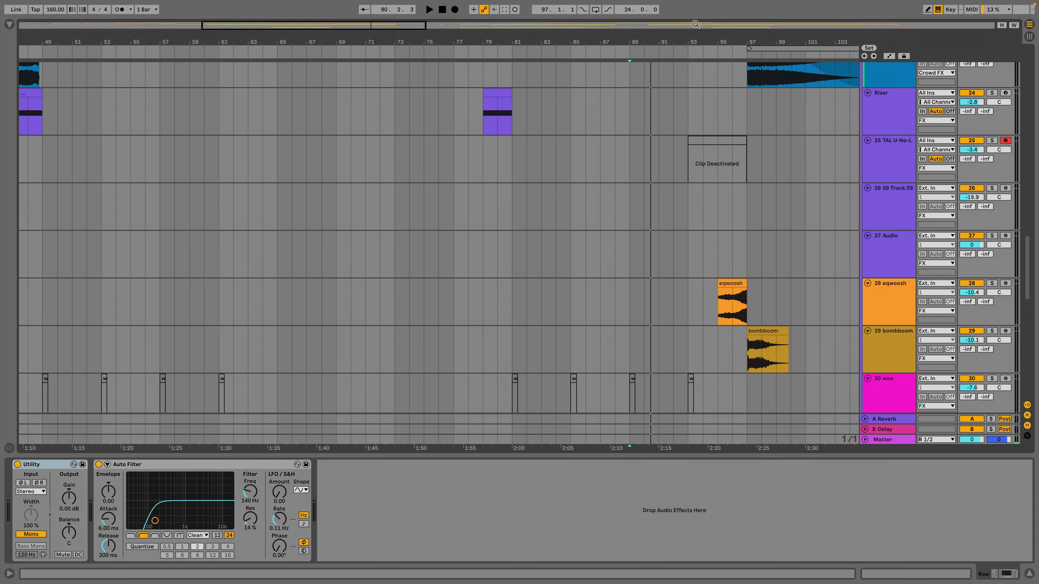
drag(699, 40, 565, 20)
scroll(648, 209, up, 4)
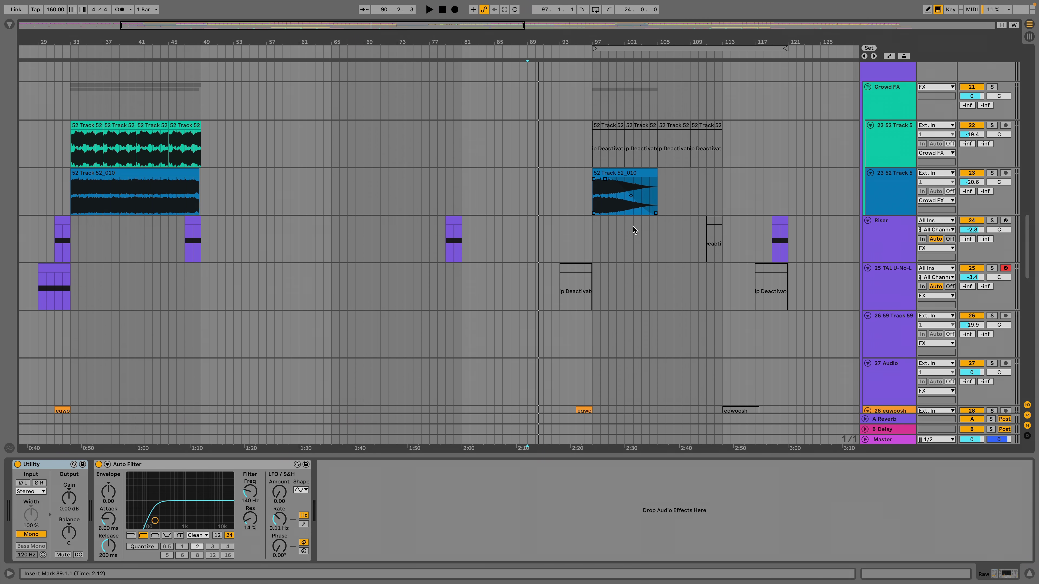
scroll(607, 201, up, 4)
scroll(607, 200, up, 4)
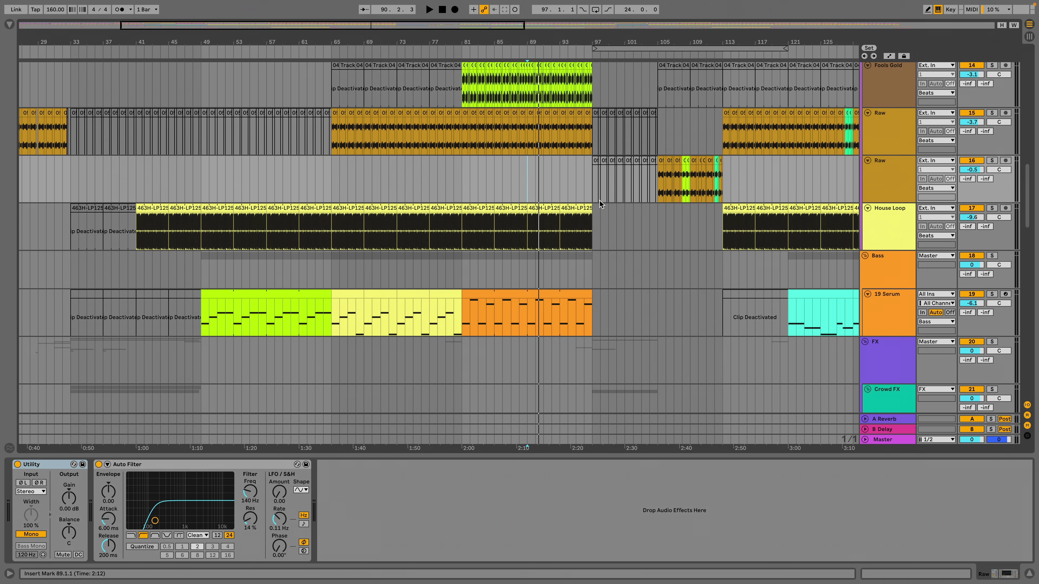
scroll(600, 204, up, 10)
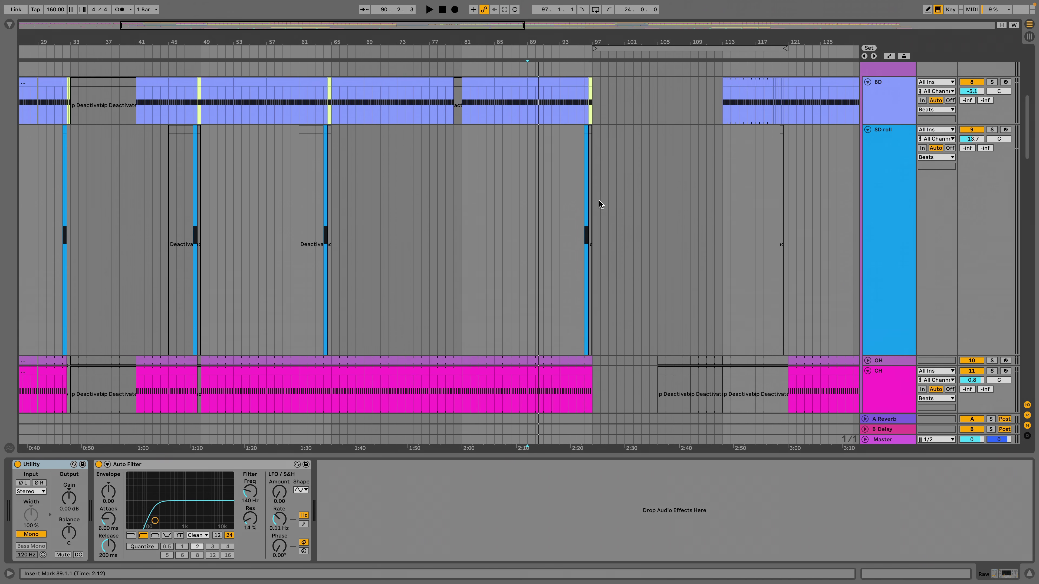
scroll(599, 204, up, 6)
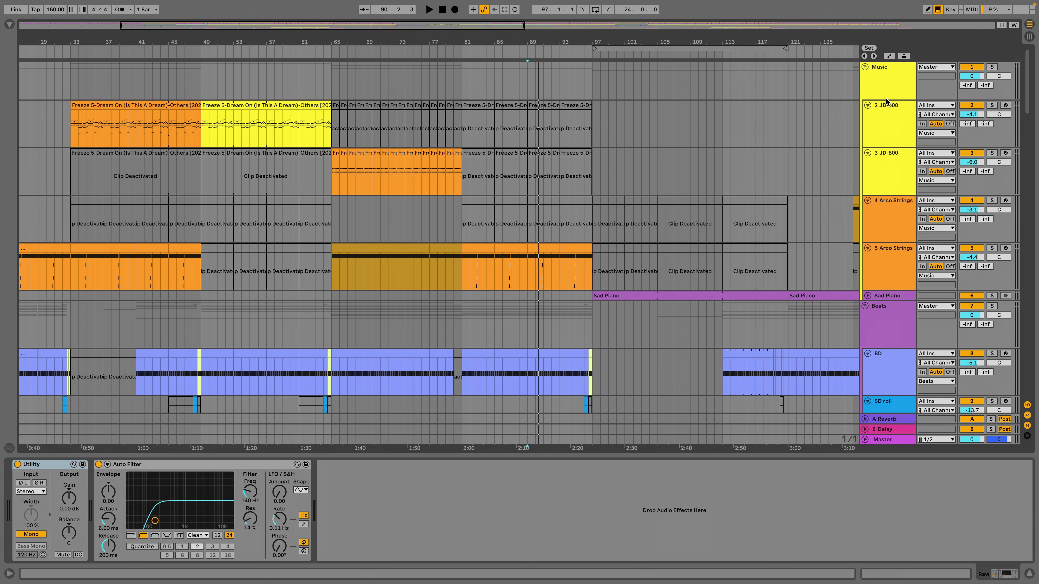
scroll(895, 211, down, 2)
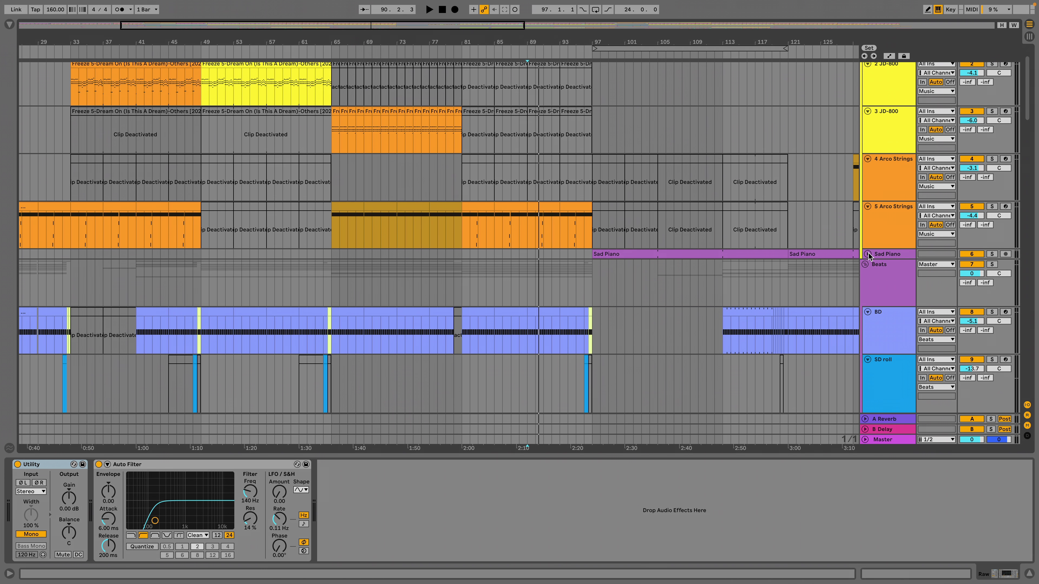
click(868, 255)
click(555, 271)
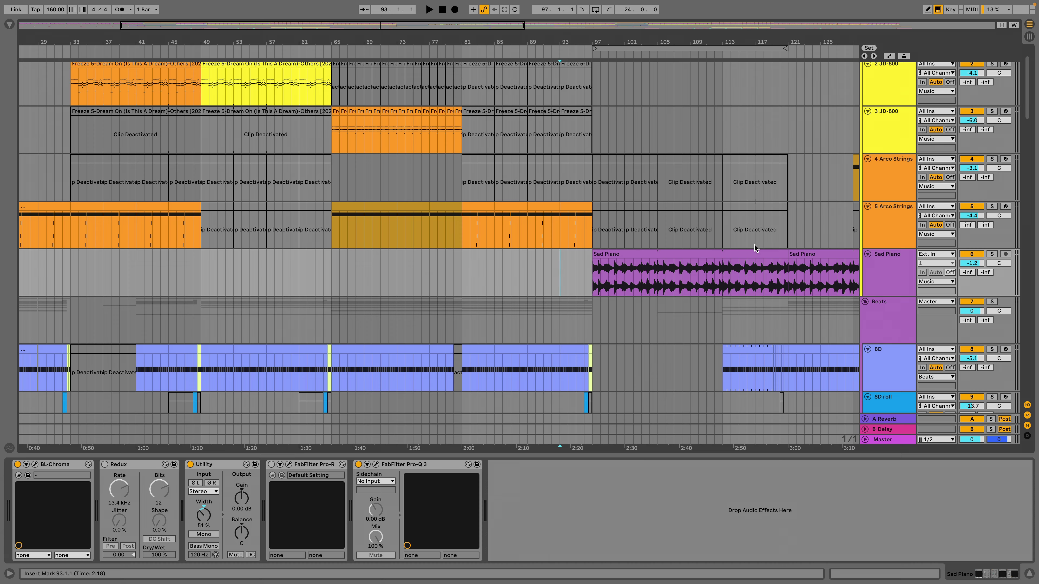
key(space)
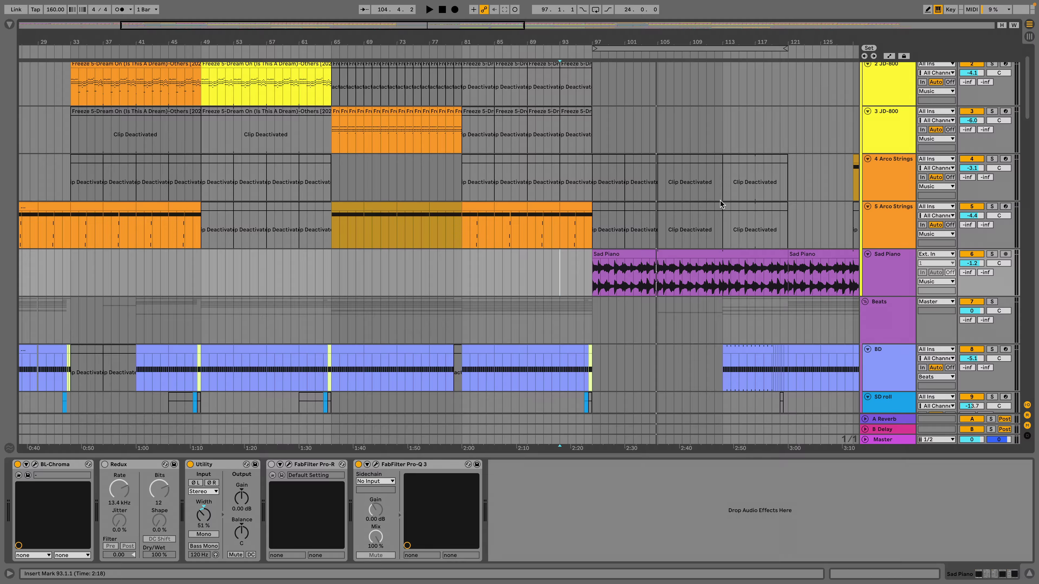
Examine the first Sad Piano clip's waveform, warp markers and clip settings, and hide the clip view.
double_click(603, 250)
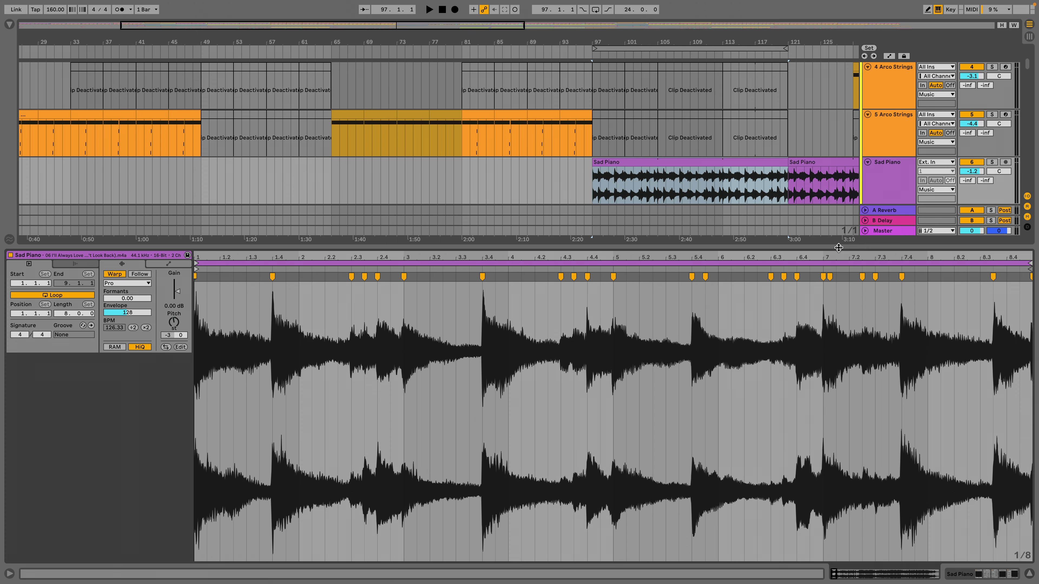
key(alt+super+l)
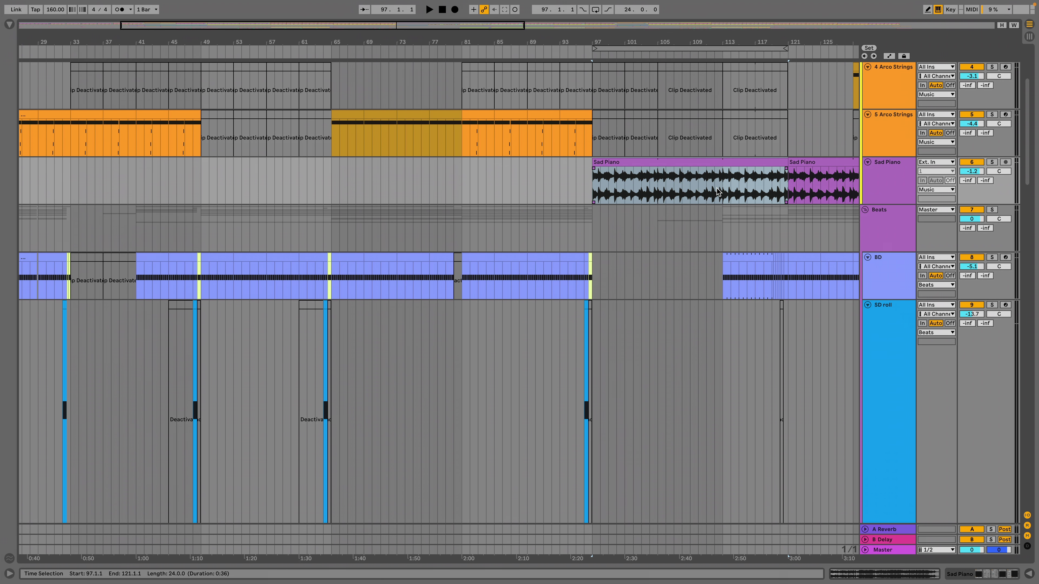
Play the full mix from the Sad Piano clip's start at bar 97, and examine the Beats and Bass tracks during the breakdown.
click(715, 197)
click(597, 194)
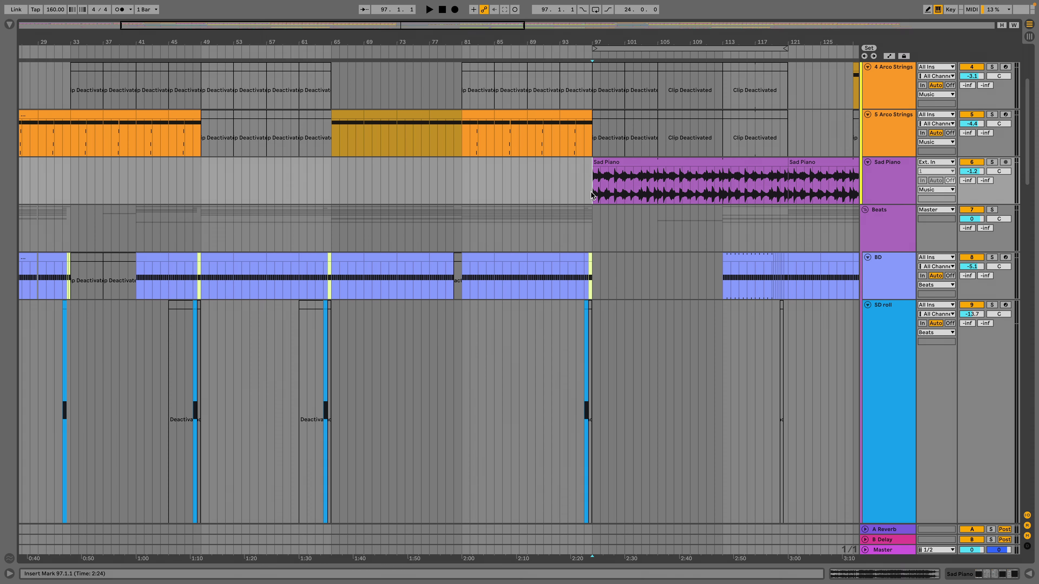
key(space)
mouse_move(1025, 164)
mouse_down()
mouse_move(1024, 362)
mouse_move(1015, 143)
mouse_move(1015, 154)
mouse_up()
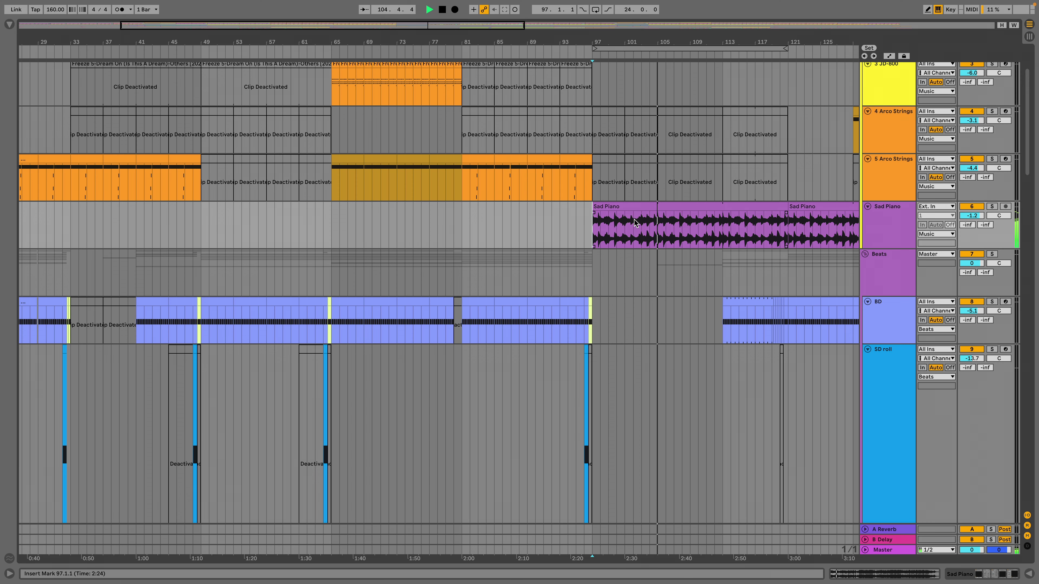
drag(1036, 168, 1036, 265)
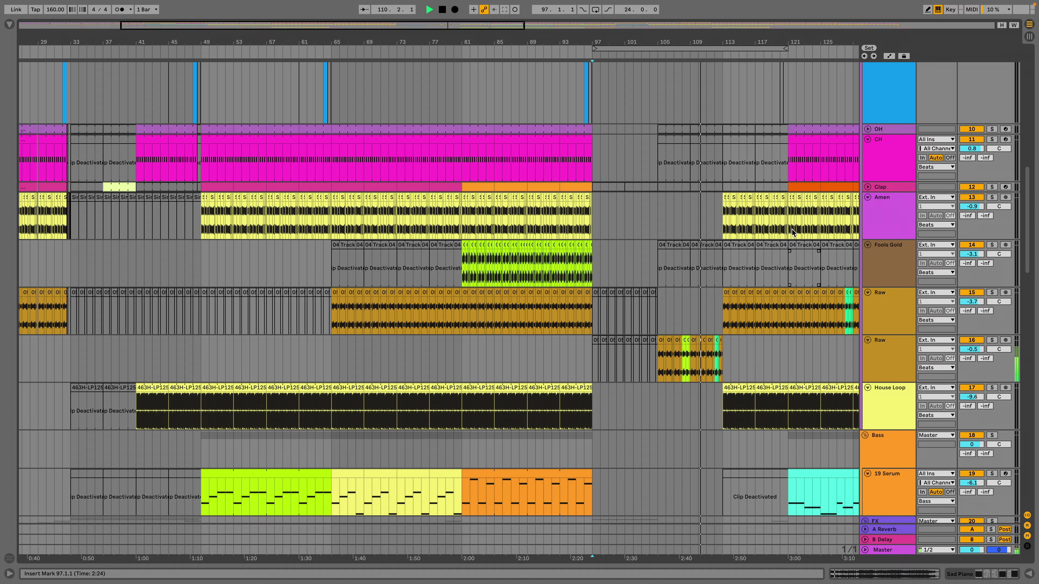
Unfold the Juno 2 and 80s tracks in the Stabs group.
scroll(792, 232, up, 3)
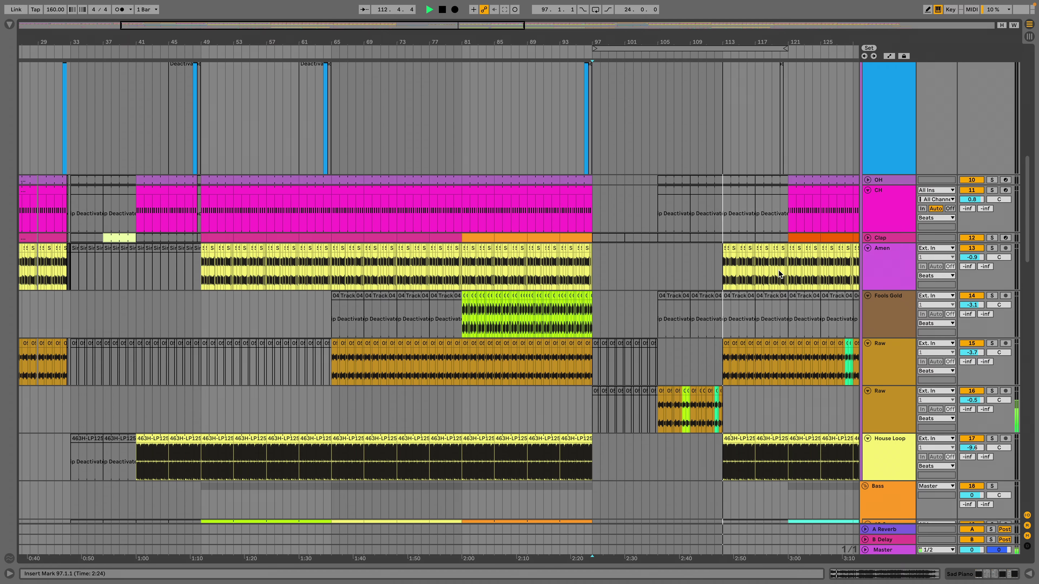
drag(746, 41, 584, 23)
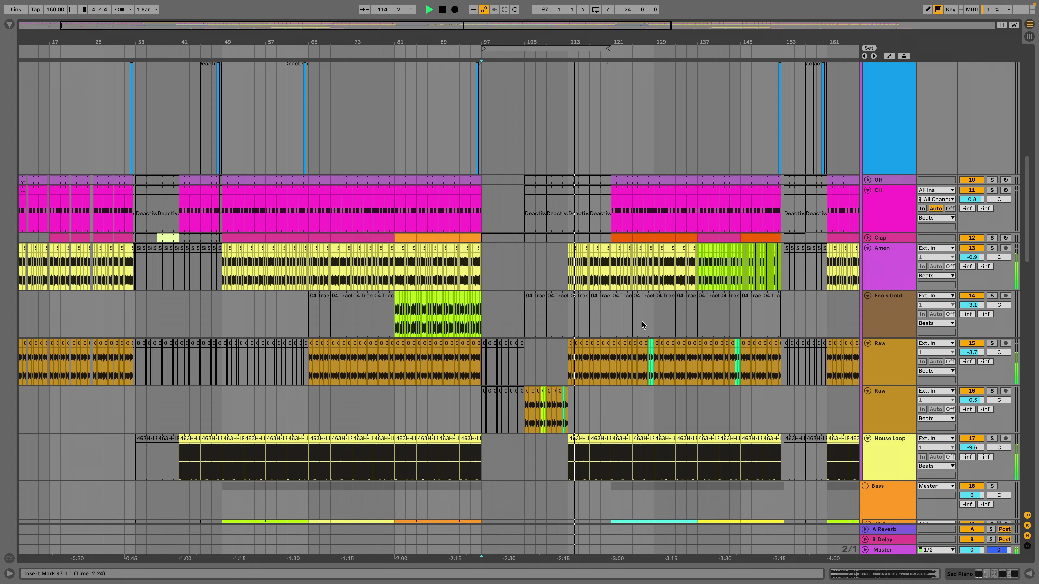
scroll(641, 325, down, 20)
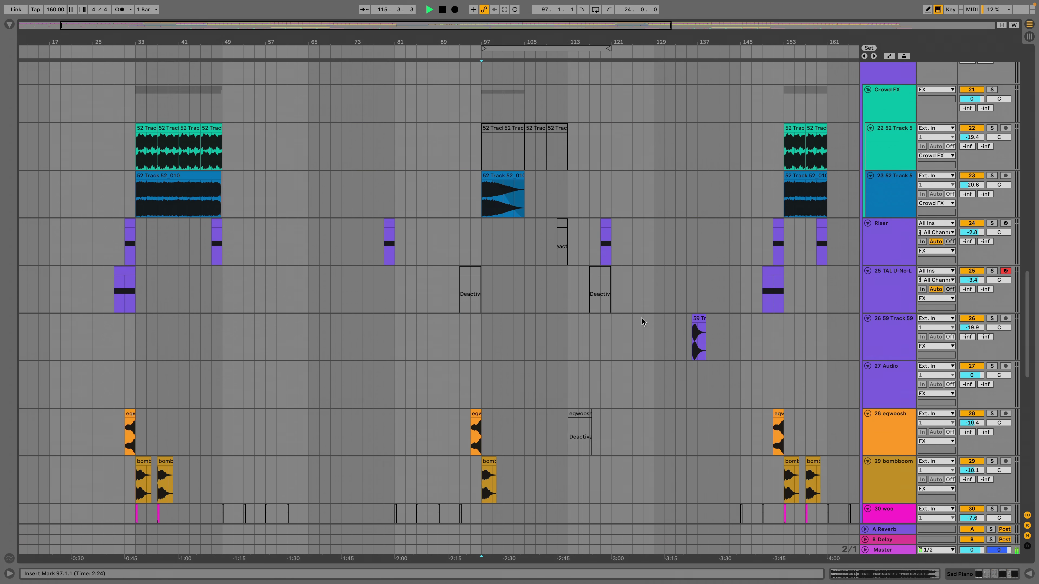
scroll(641, 320, down, 20)
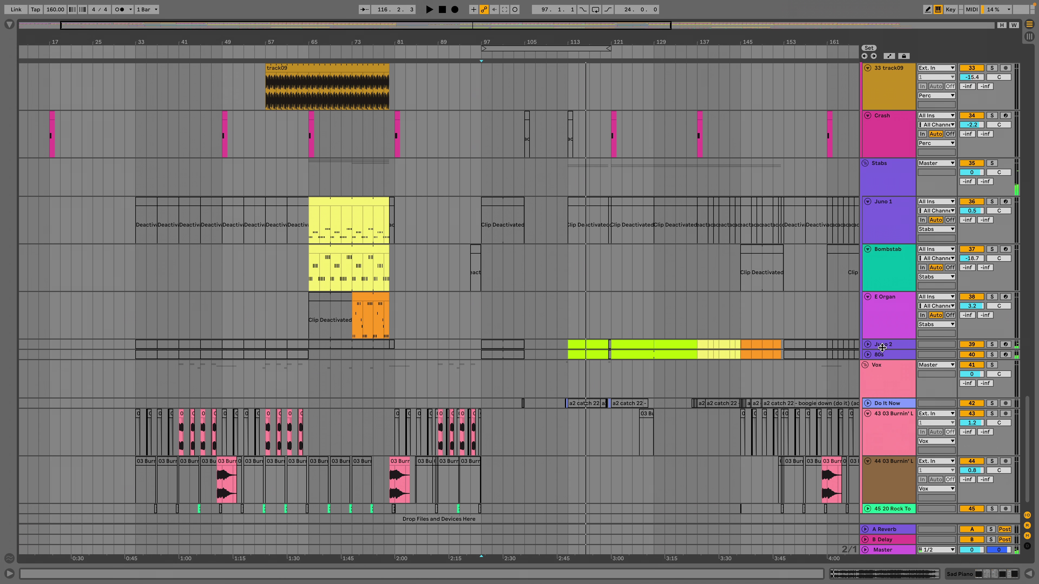
click(867, 346)
click(868, 392)
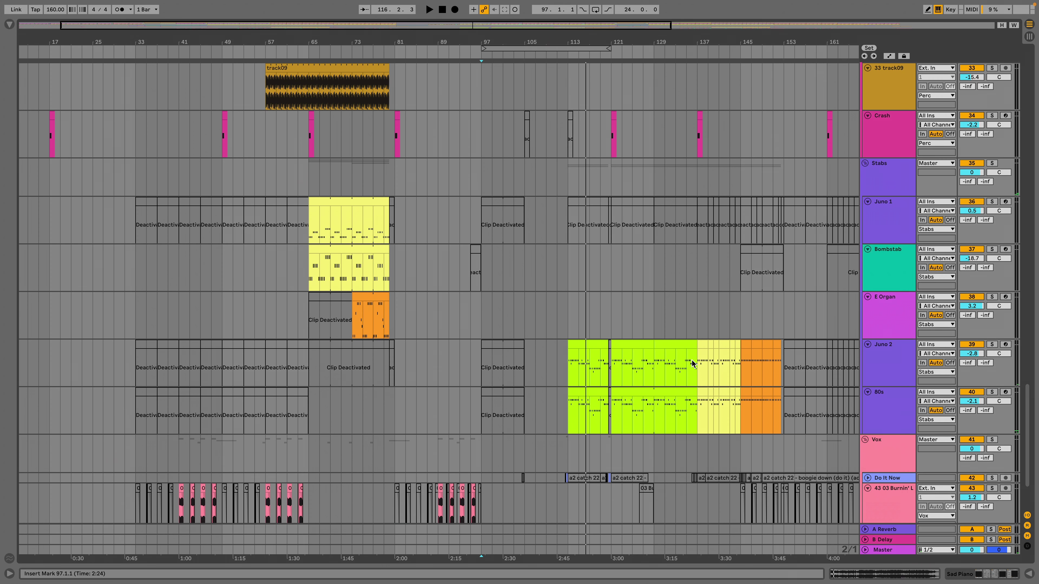
Solo the Juno 2 track and play it from the start of its active clips at bar 113.
click(560, 384)
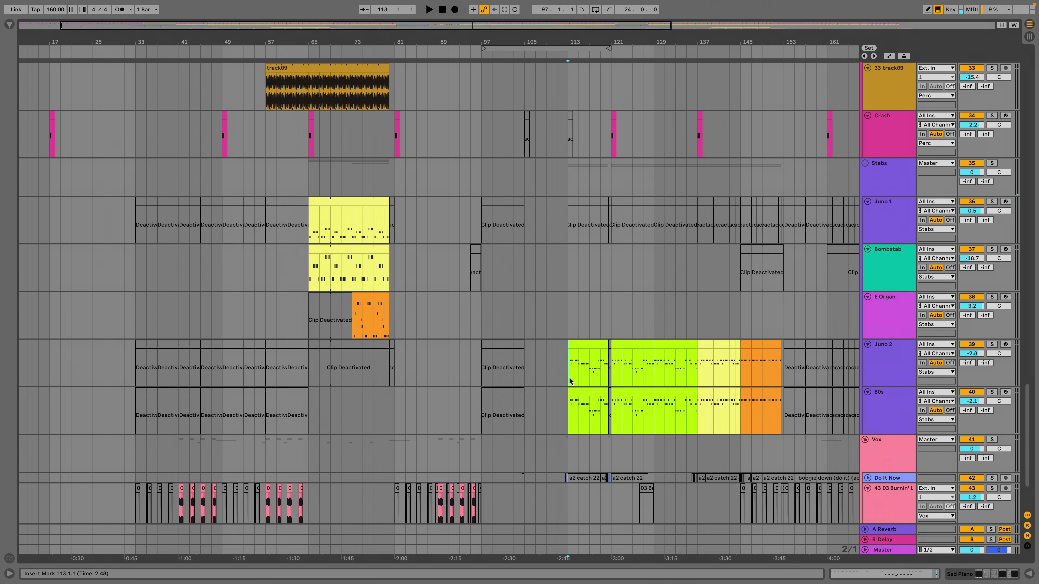
click(991, 345)
key(space)
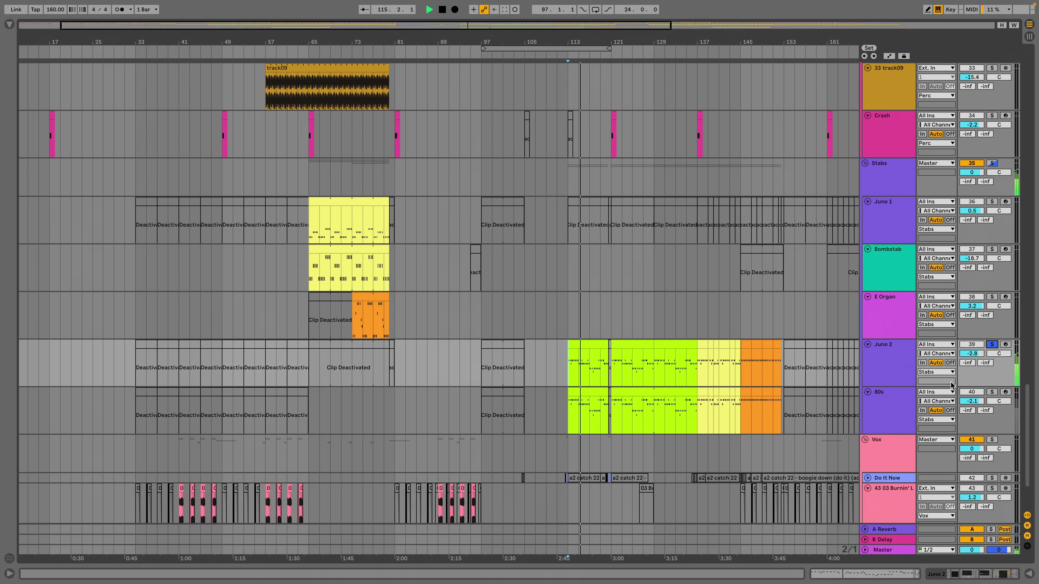
key(space)
Solo the Sad Piano track and play it from bar 113.
drag(1028, 409, 1037, 235)
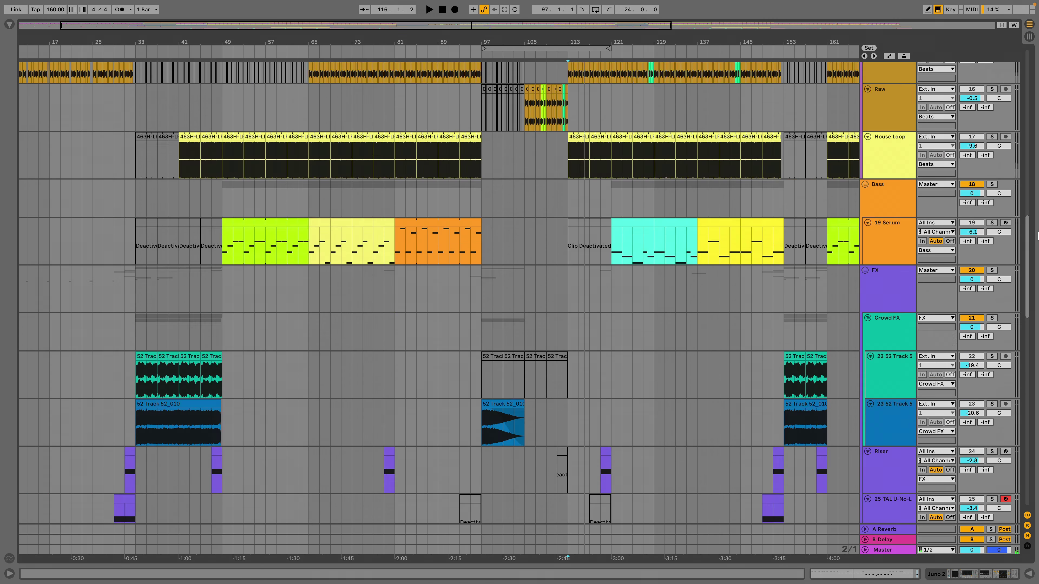
scroll(1004, 167, up, 15)
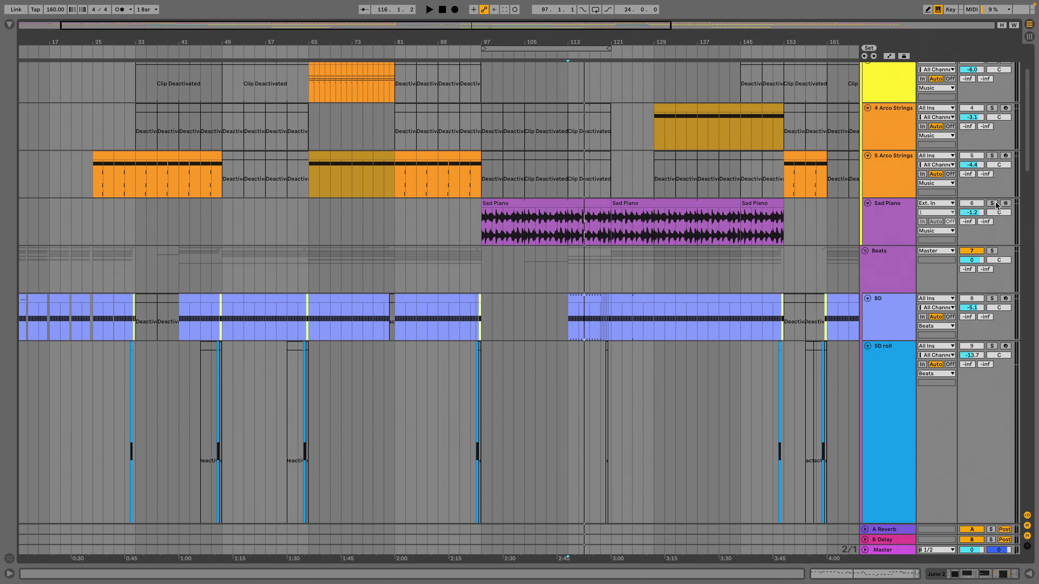
click(567, 237)
key(space)
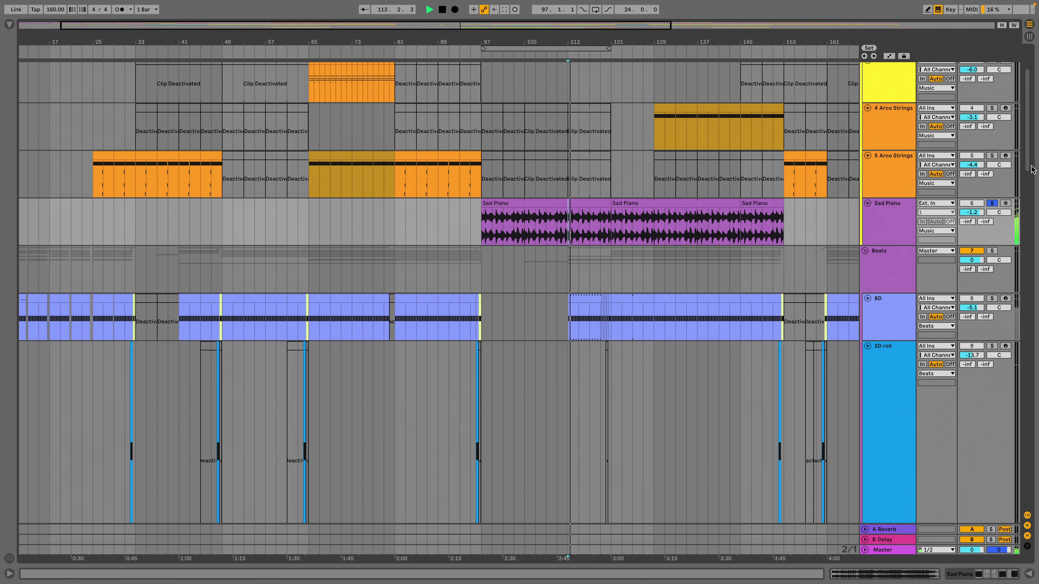
Return to the Juno 2 track in the Stabs group and play it in solo to just past bar 121.
drag(1027, 164, 1027, 395)
scroll(1027, 394, up, 7)
scroll(1018, 450, down, 18)
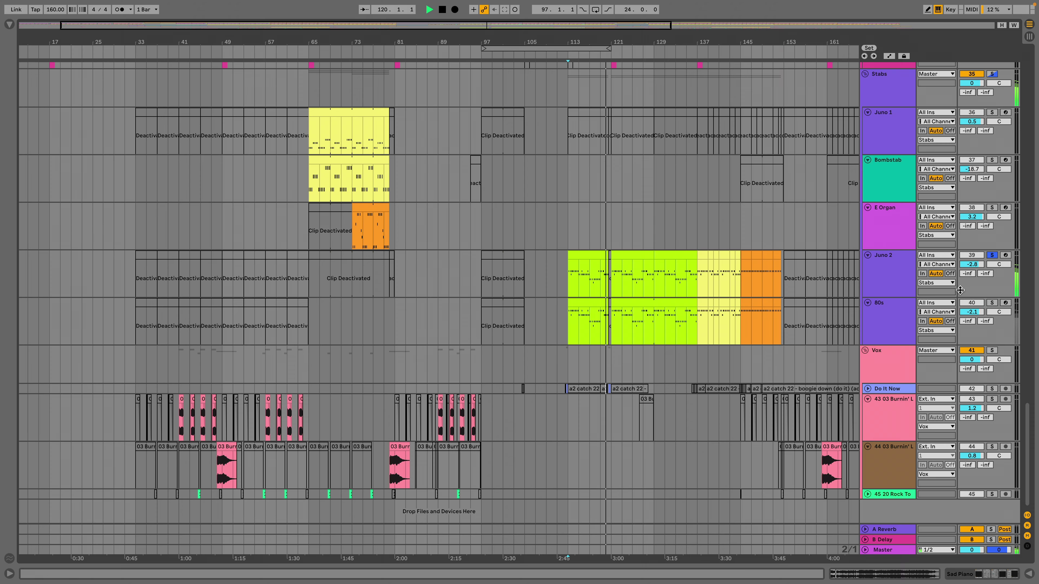
key(space)
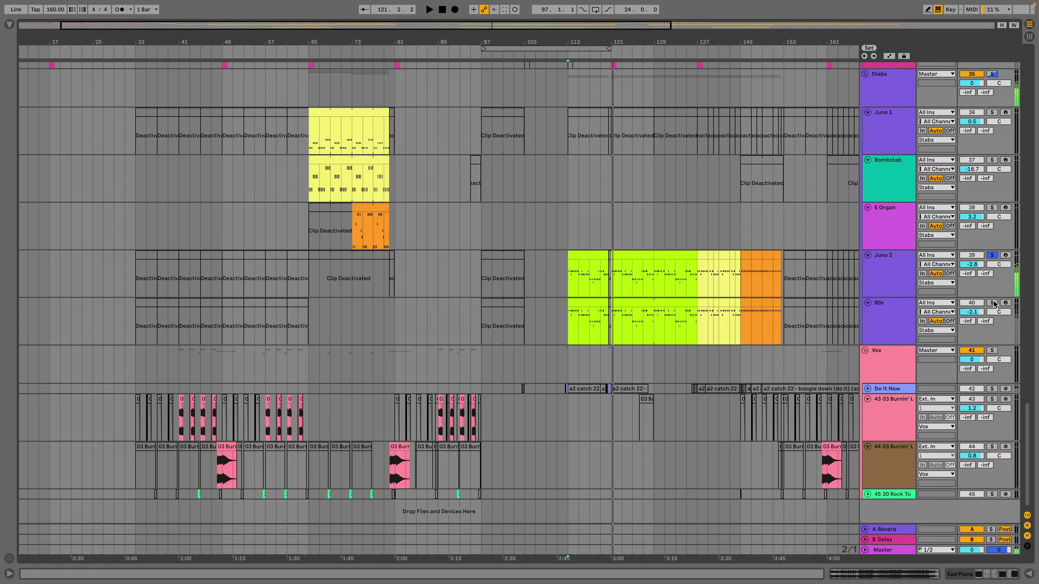
Solo the 80s track and play its part from bar 121.
click(992, 303)
click(613, 328)
key(space)
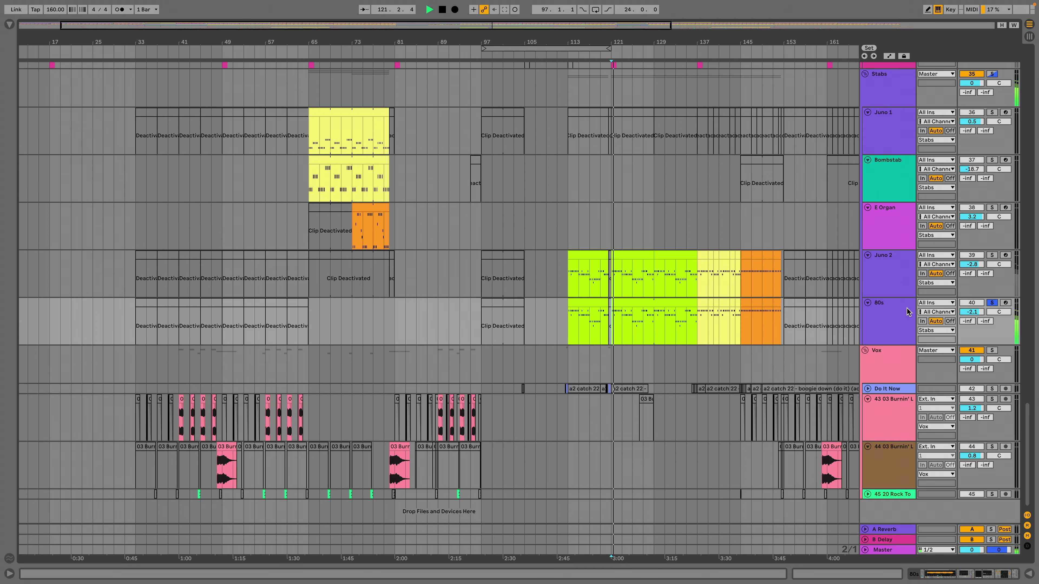
key(space)
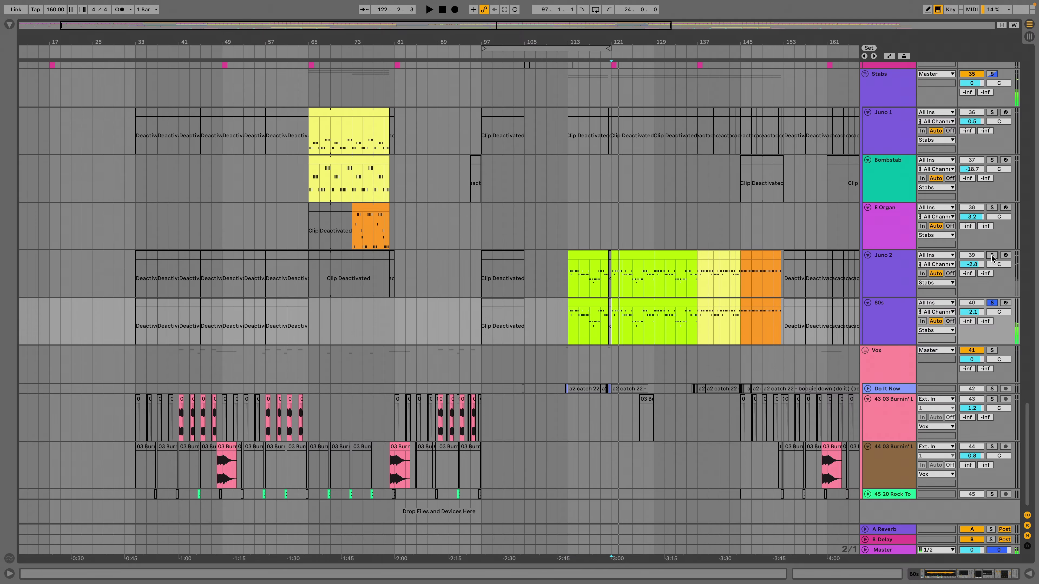
Turn off the solo on the 80s track, play the full mix from bar 125, and examine the Beats, Bass and FX tracks.
click(992, 302)
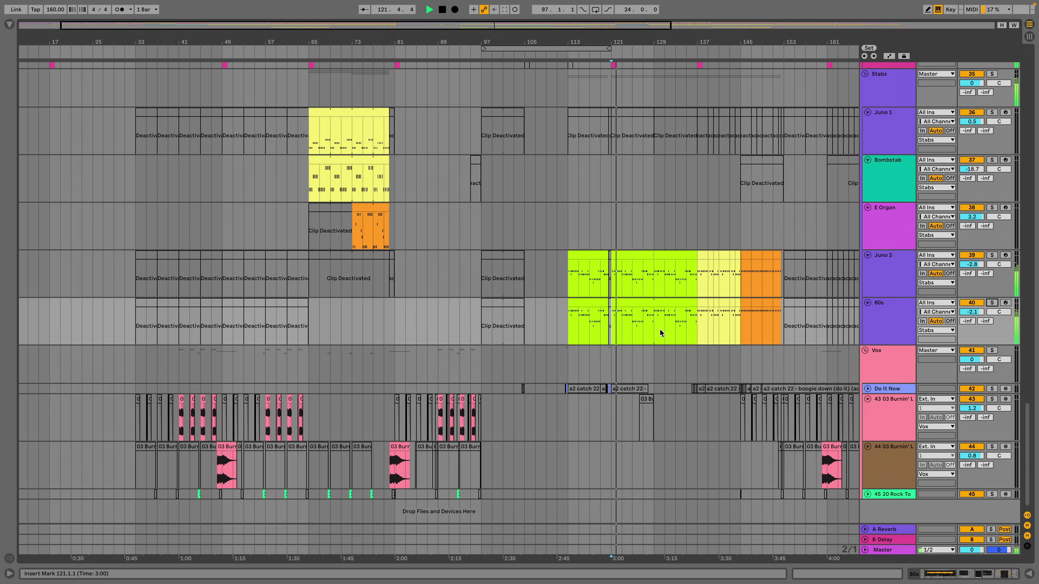
click(635, 326)
key(space)
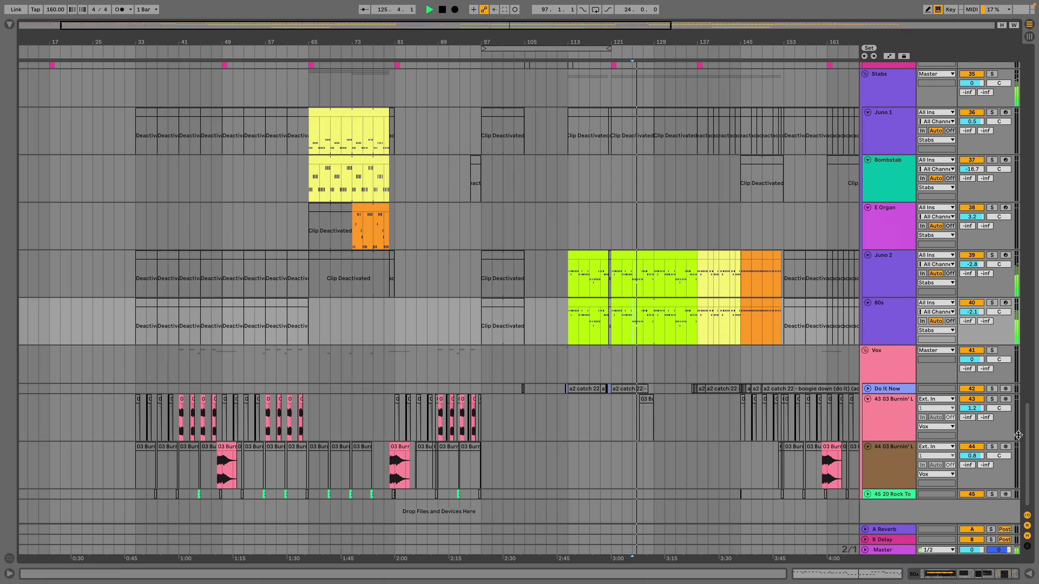
scroll(1034, 293, up, 10)
scroll(1034, 293, up, 10)
scroll(1024, 262, down, 4)
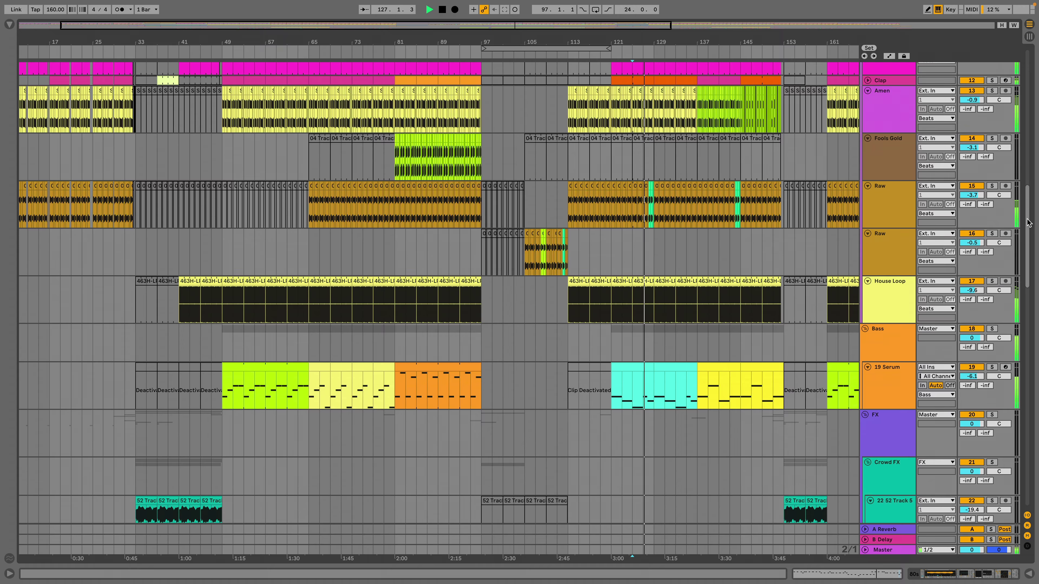
scroll(1022, 249, down, 2)
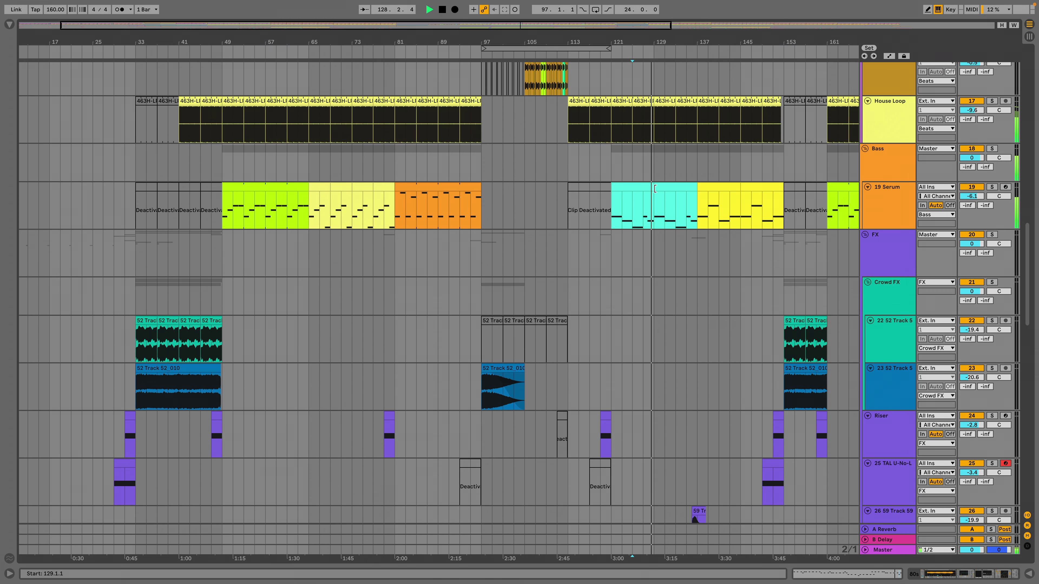
Play the full mix from bar 137 with the start point on 19 Serum, and unfold the Clap track in the Beats group.
click(694, 222)
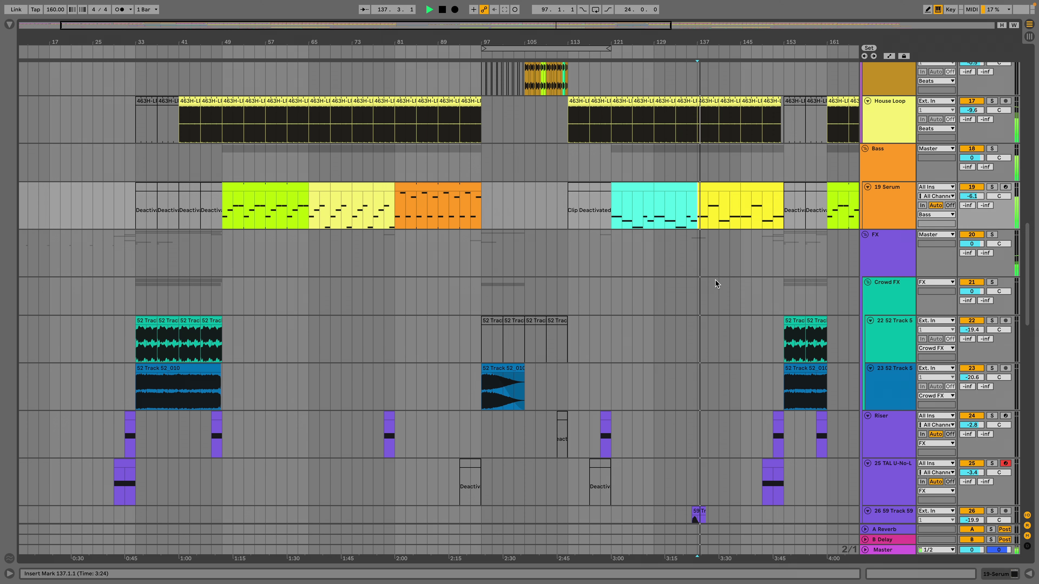
scroll(716, 283, down, 4)
scroll(716, 283, up, 8)
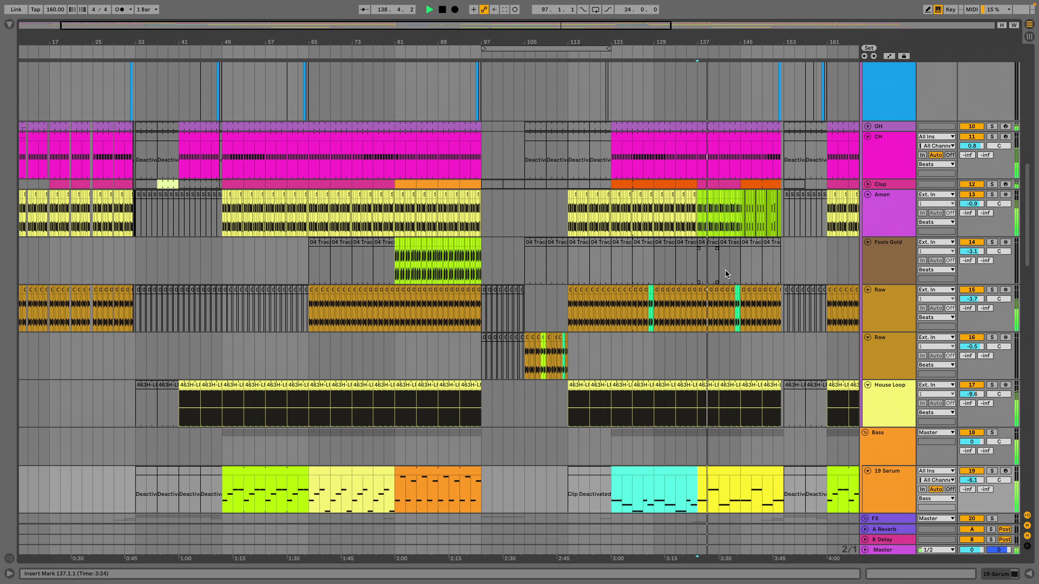
click(867, 185)
scroll(751, 251, down, 4)
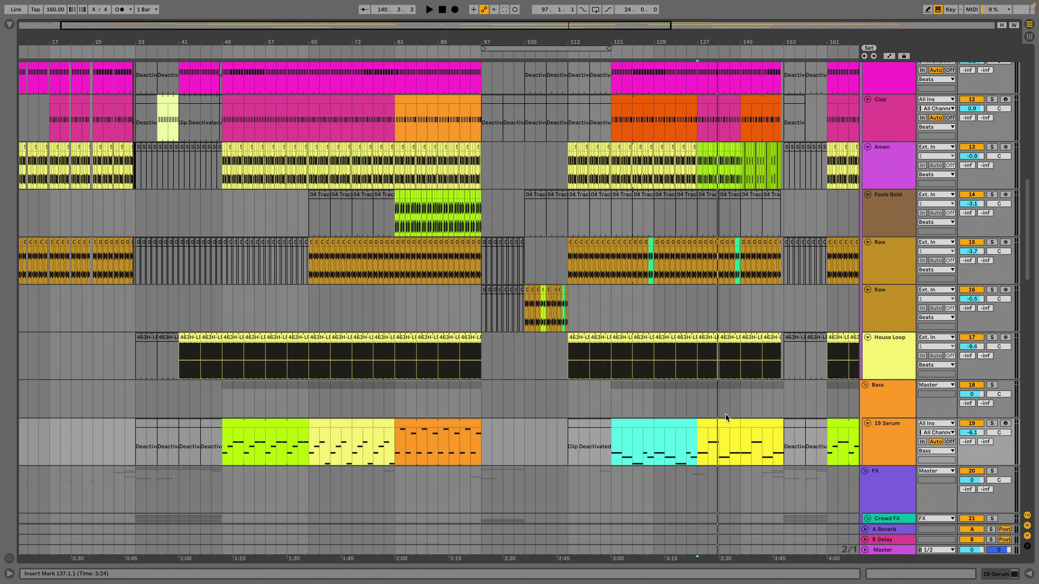
Play the full mix from bar 145 with the start point on House Loop, and examine the FX, Perc, Stabs and Vox tracks.
click(738, 368)
key(space)
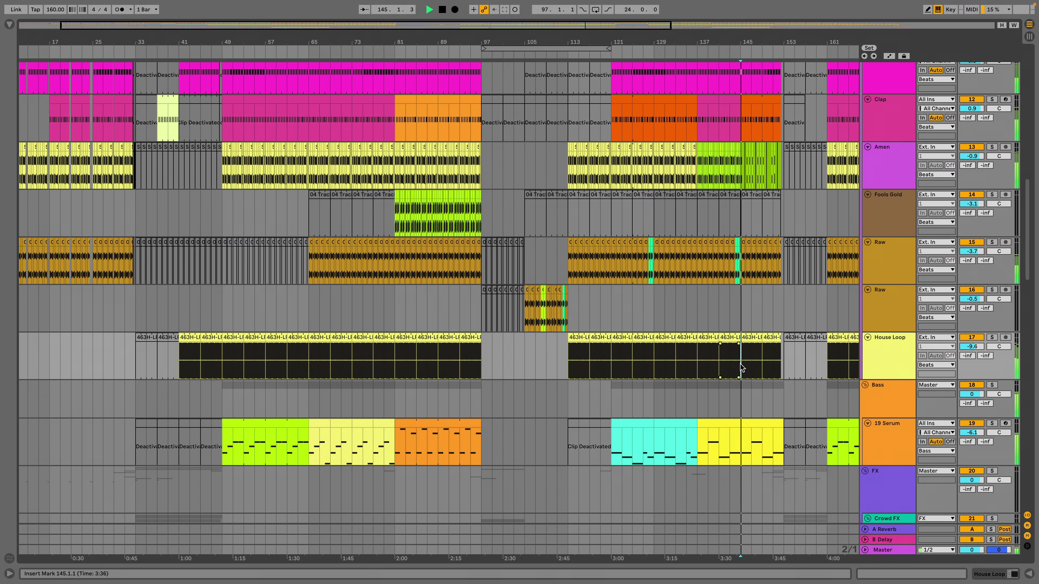
scroll(738, 369, down, 5)
scroll(738, 369, down, 15)
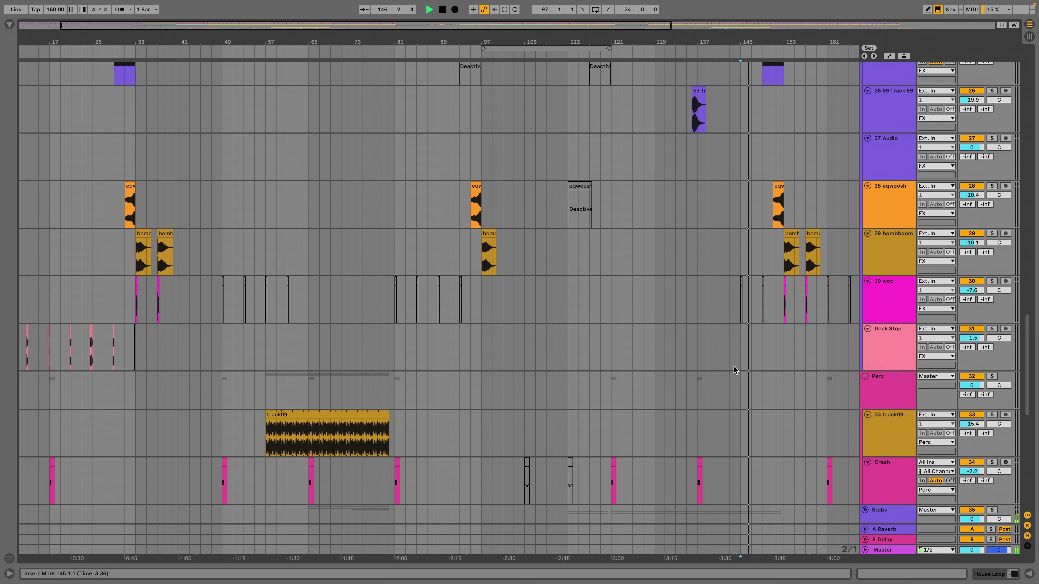
scroll(732, 347, down, 2)
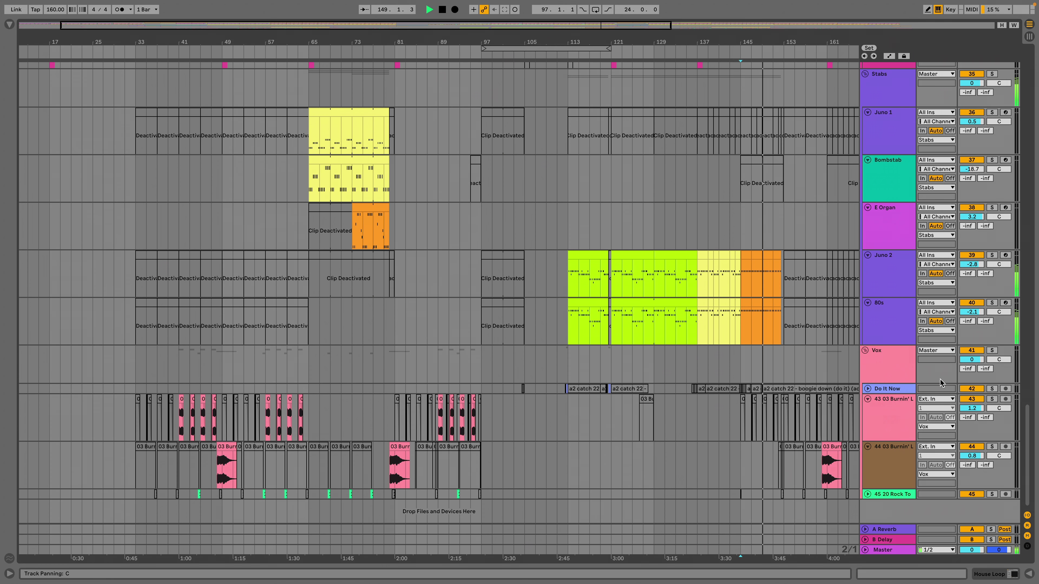
Solo the Amen track and play its chopped section from bar 145, twice.
scroll(817, 221, up, 12)
scroll(817, 209, up, 14)
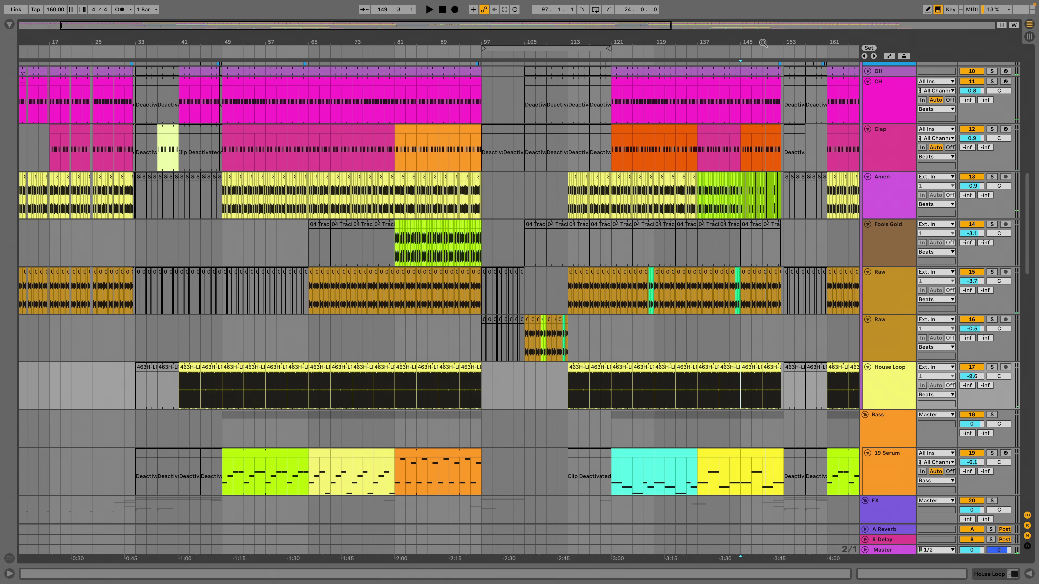
drag(763, 43, 759, 140)
click(992, 177)
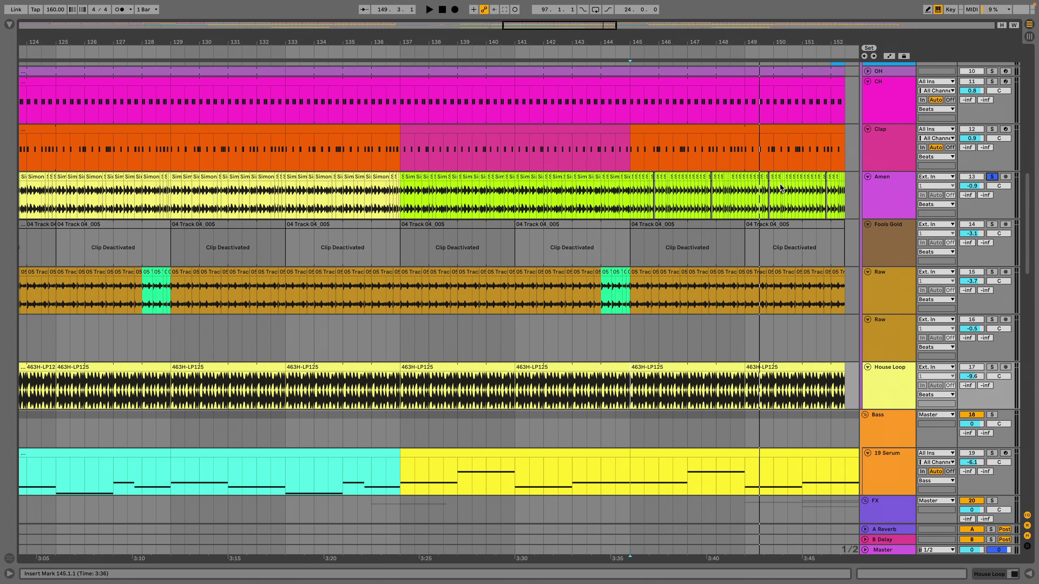
click(631, 211)
key(space)
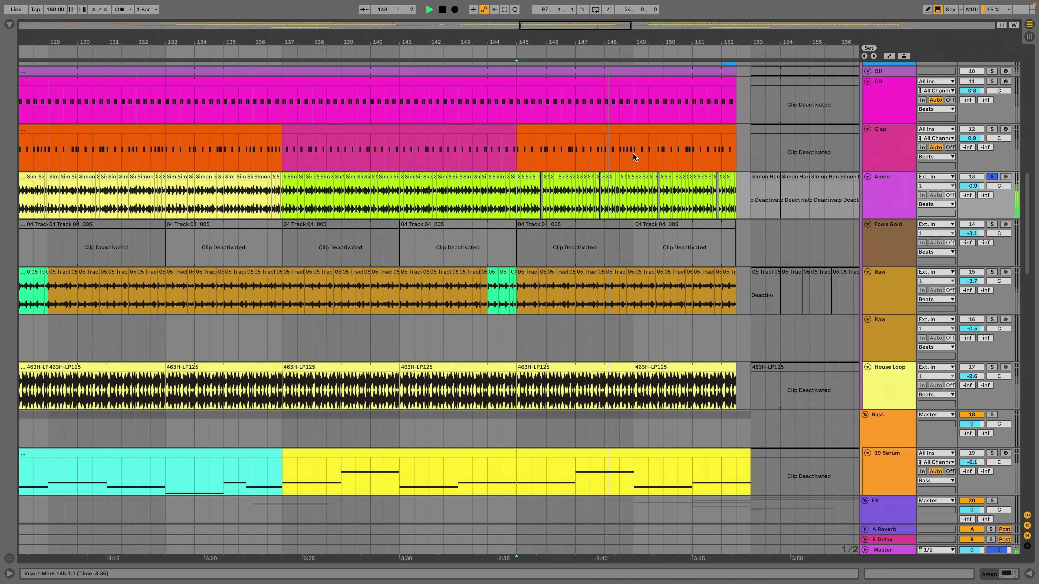
key(space)
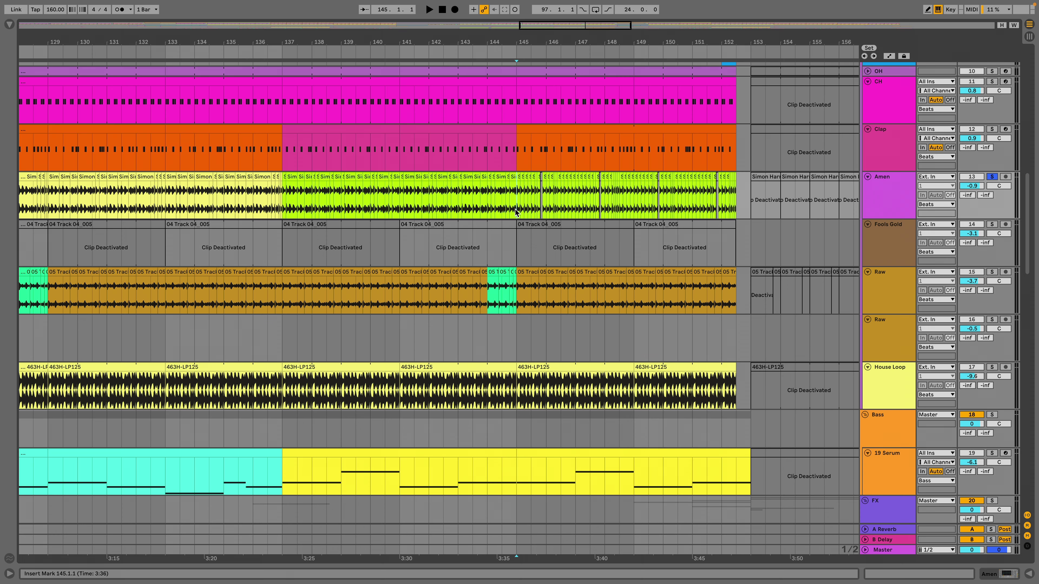
key(space)
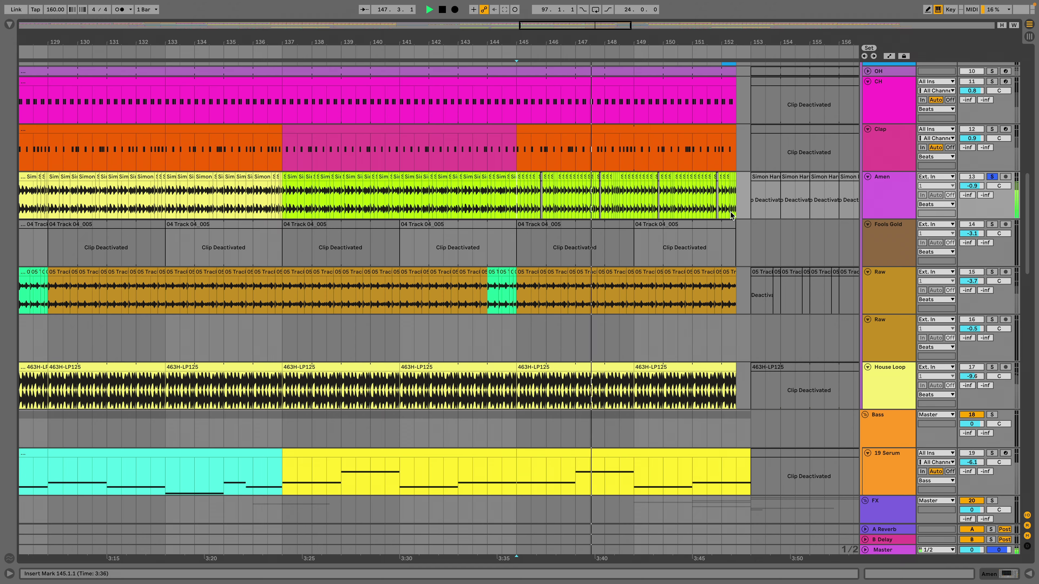
Turn off the Amen solo and play the full mix on through the breakdown at bar 153.
click(995, 177)
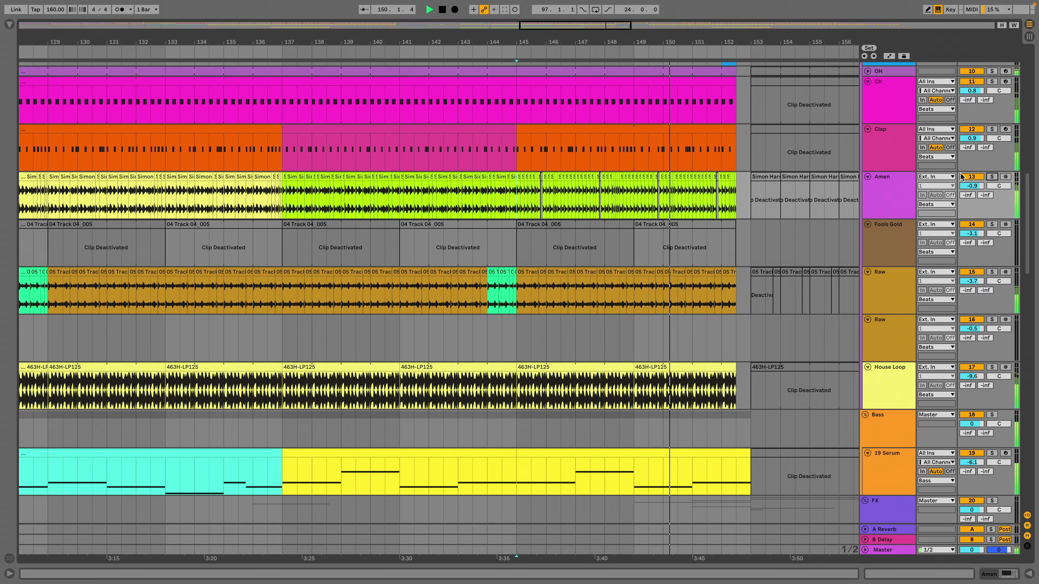
key(minus)
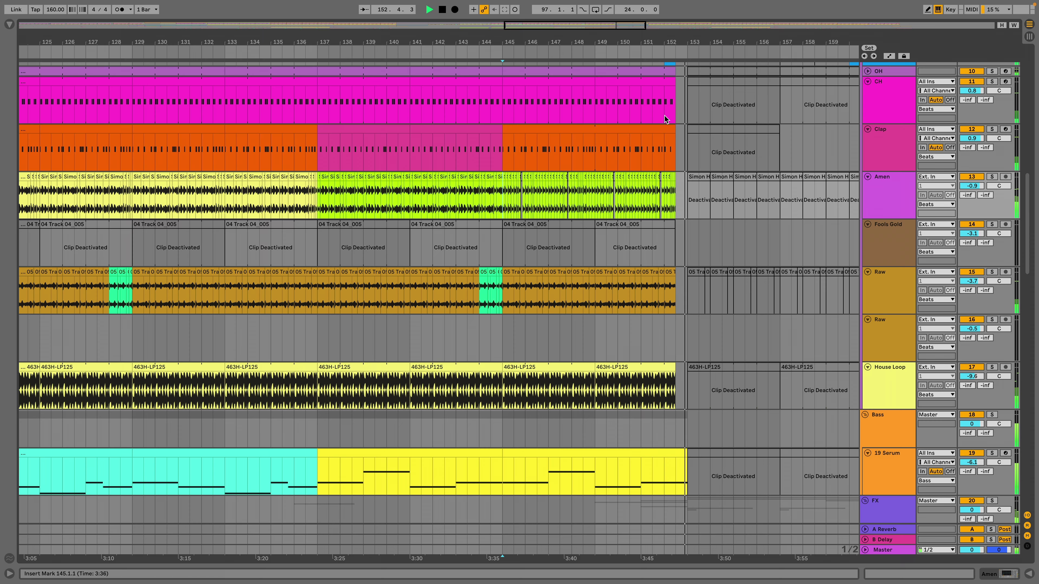
key(minus)
key(minus)
key(minus)
key(minus)
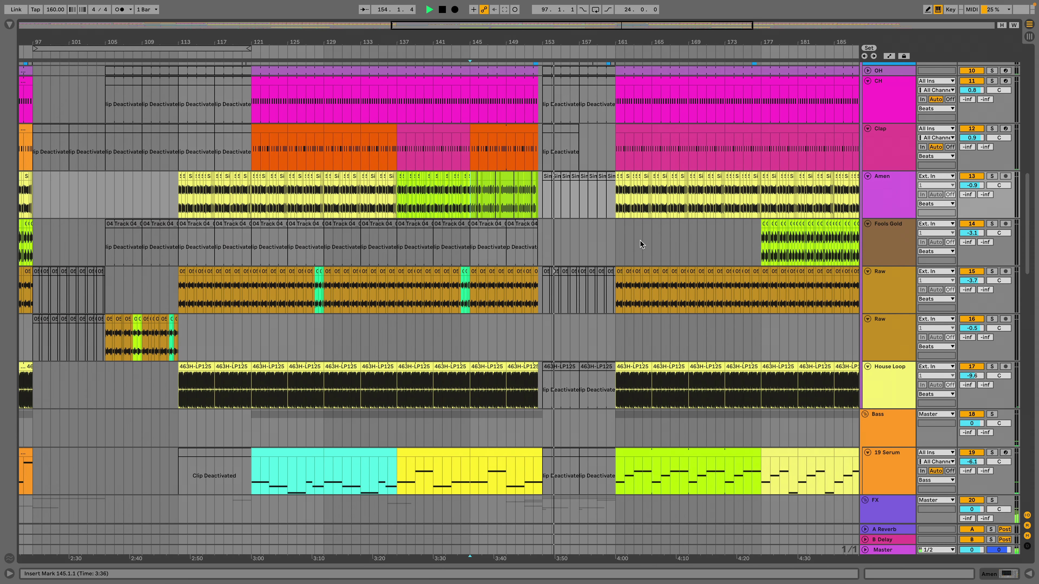
Examine the Crowd FX, Riser, eqwoosh, bombboom and woo clips around the bar 153 breakdown, and stop playback.
scroll(640, 244, down, 10)
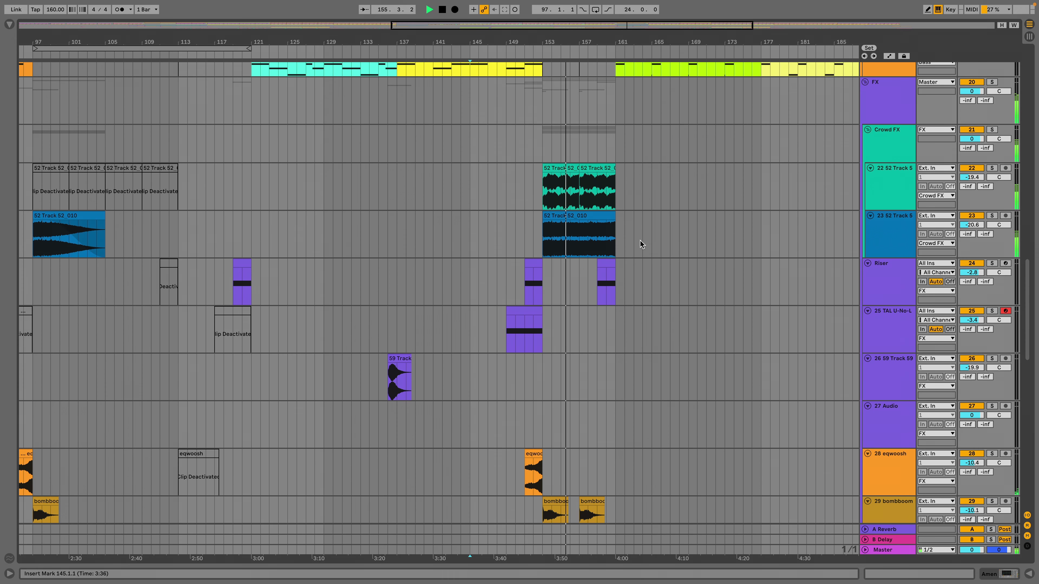
scroll(640, 244, down, 3)
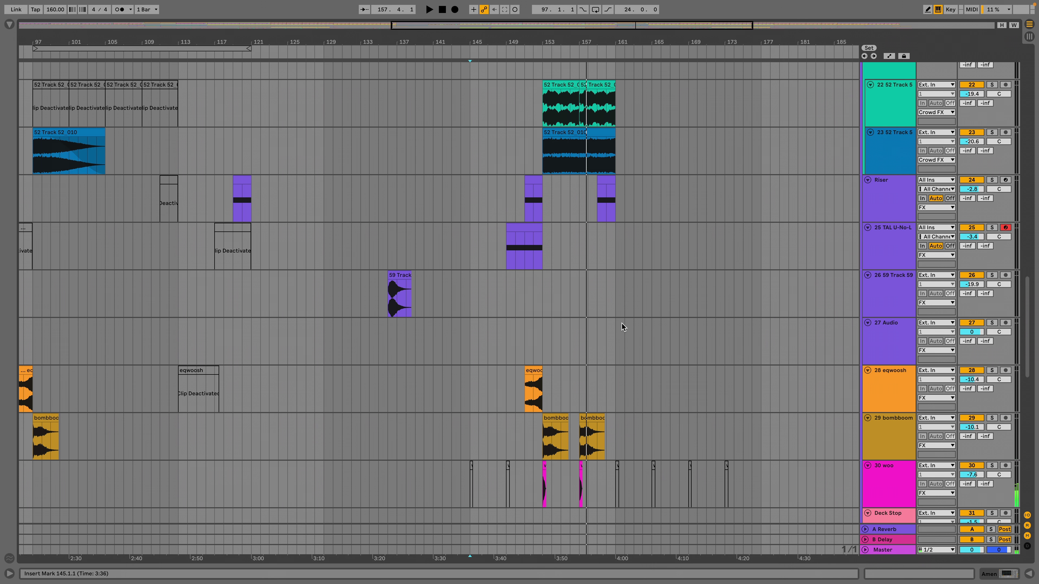
scroll(659, 376, up, 3)
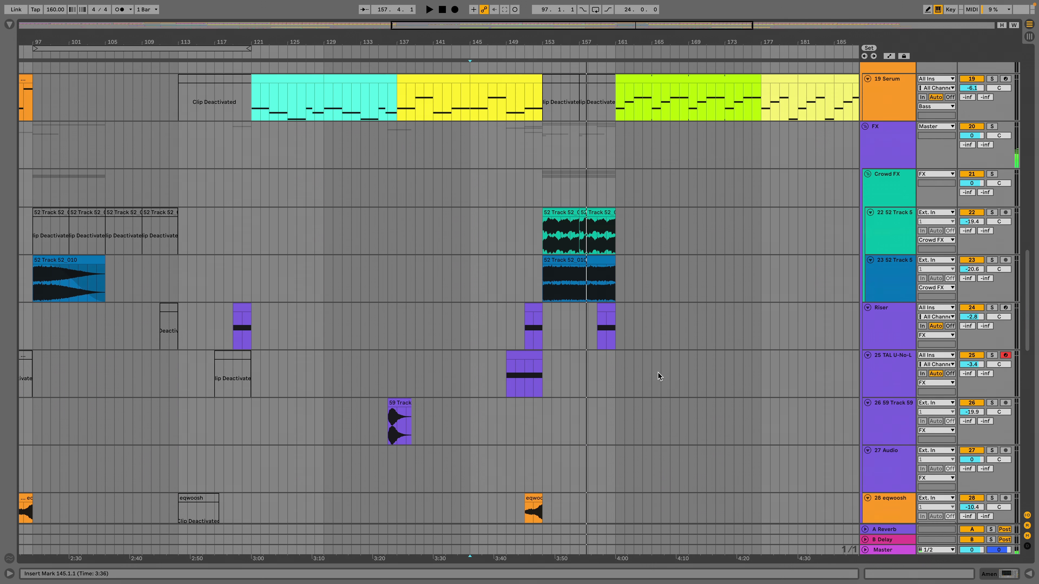
Play the end of the breakdown into the bar 161 section from bar 157, and again from bar 159.
scroll(653, 375, up, 4)
scroll(662, 380, up, 4)
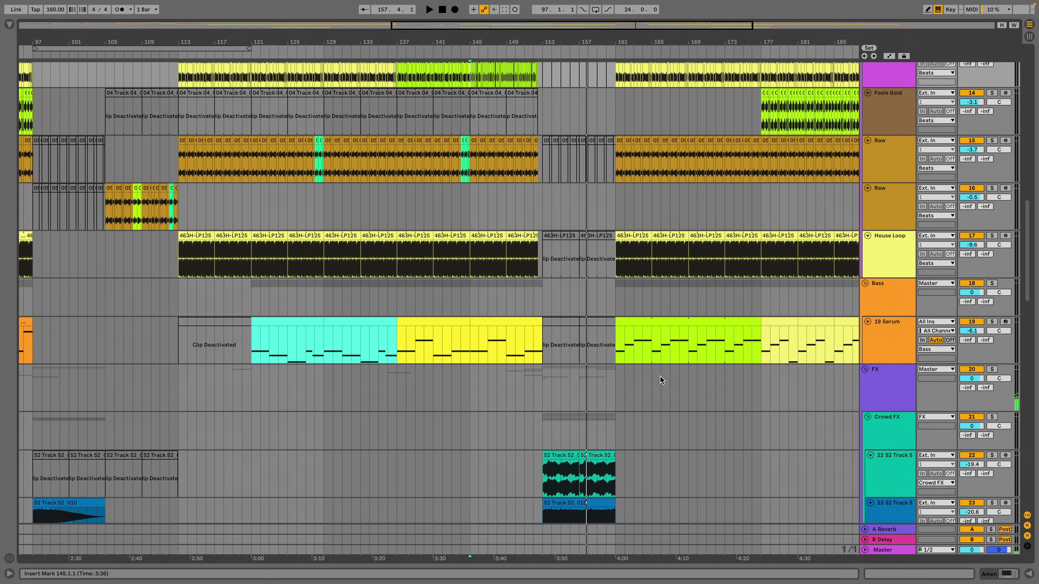
scroll(659, 377, up, 8)
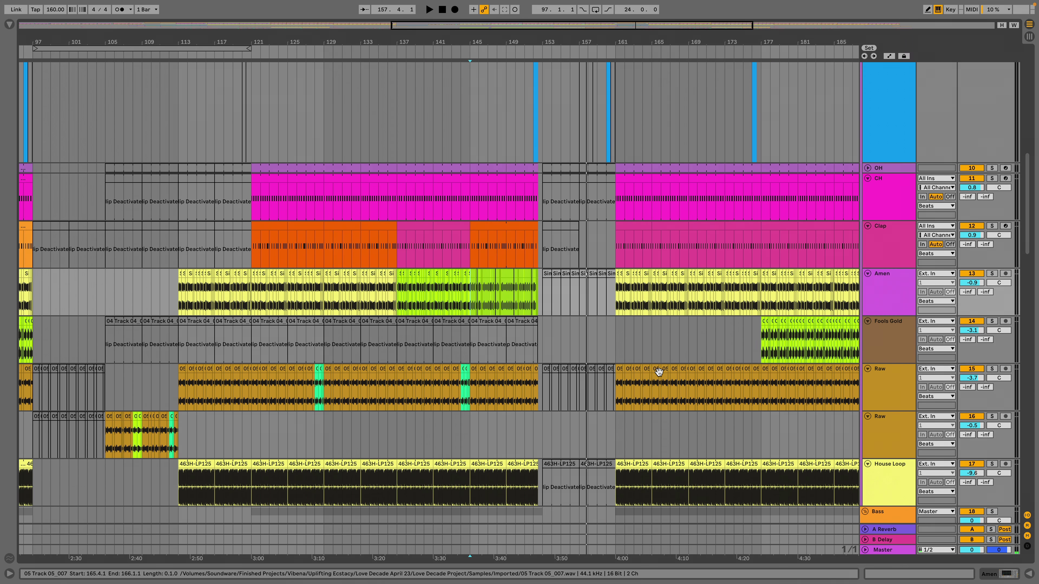
scroll(659, 376, up, 5)
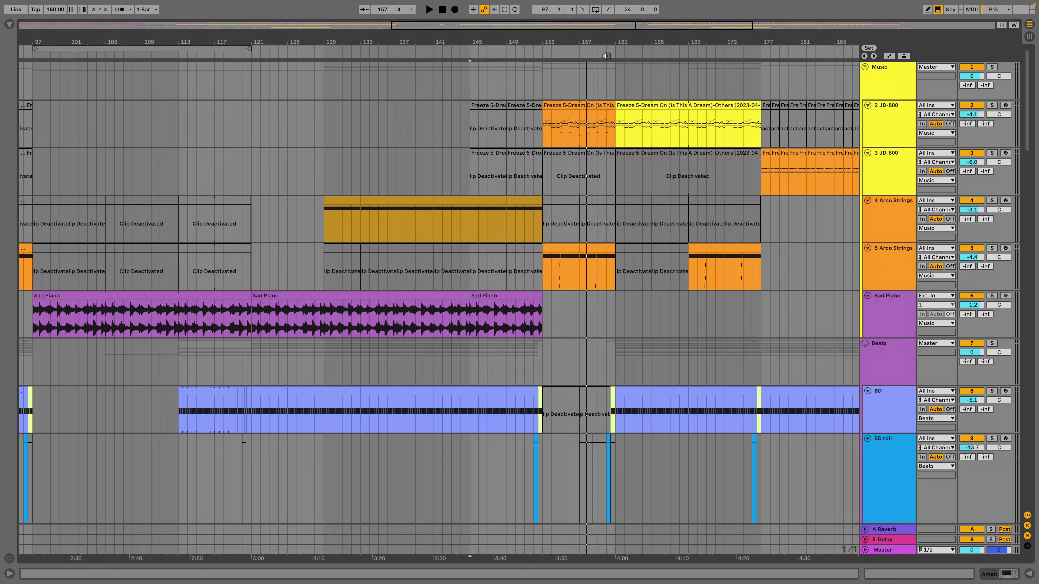
drag(616, 41, 615, 29)
click(598, 188)
key(space)
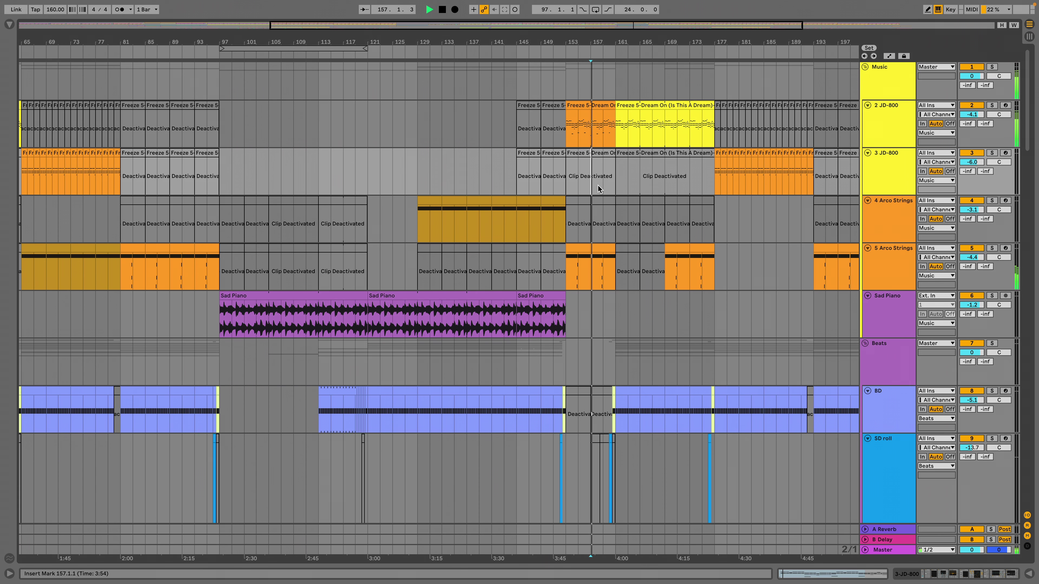
click(604, 190)
key(space)
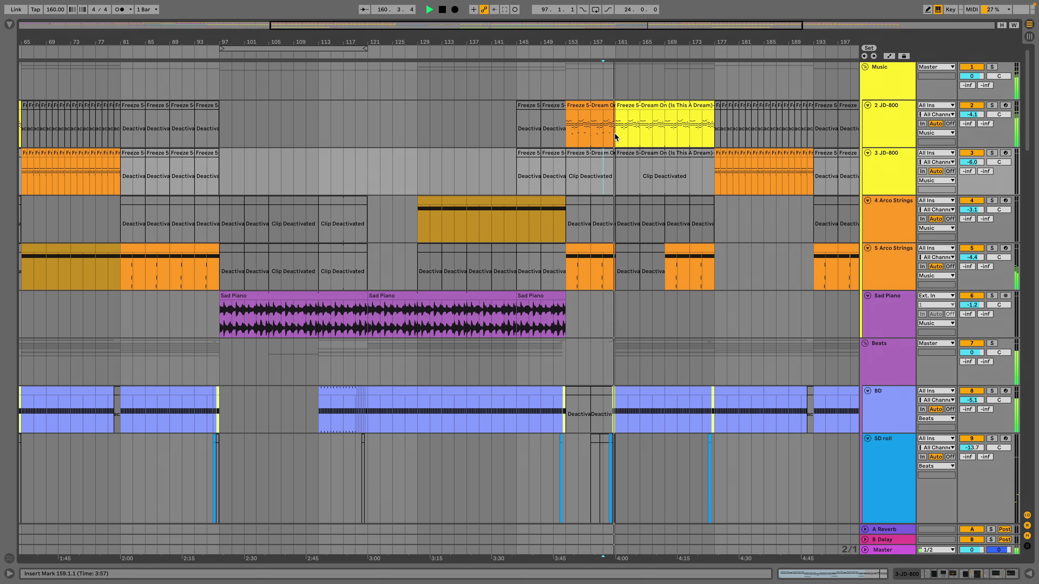
Play short excerpts of the full mix from bars 165, 177 and 193 to audition the JD-800 and Arco Strings changes.
click(641, 135)
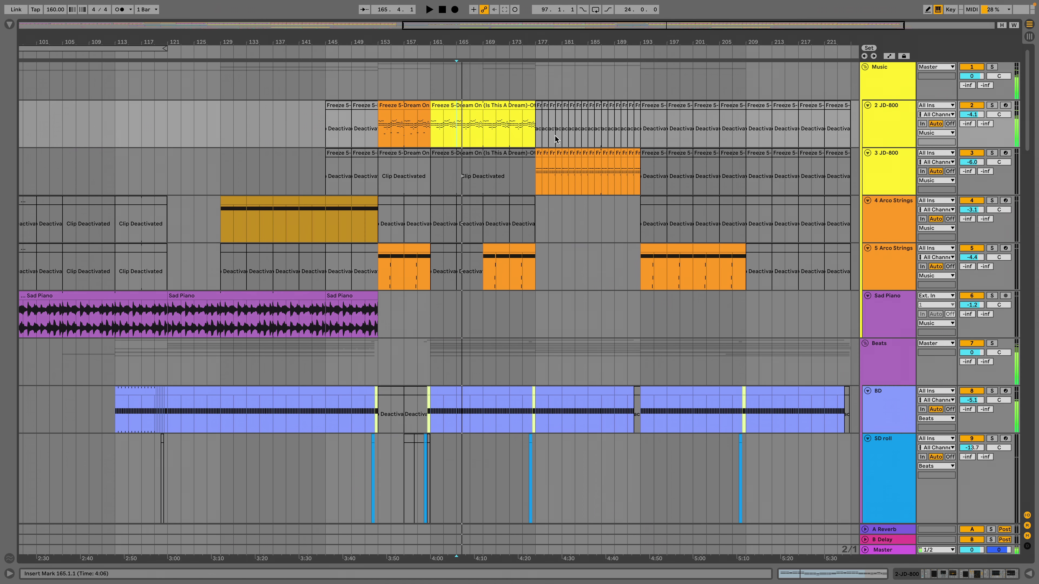
click(555, 135)
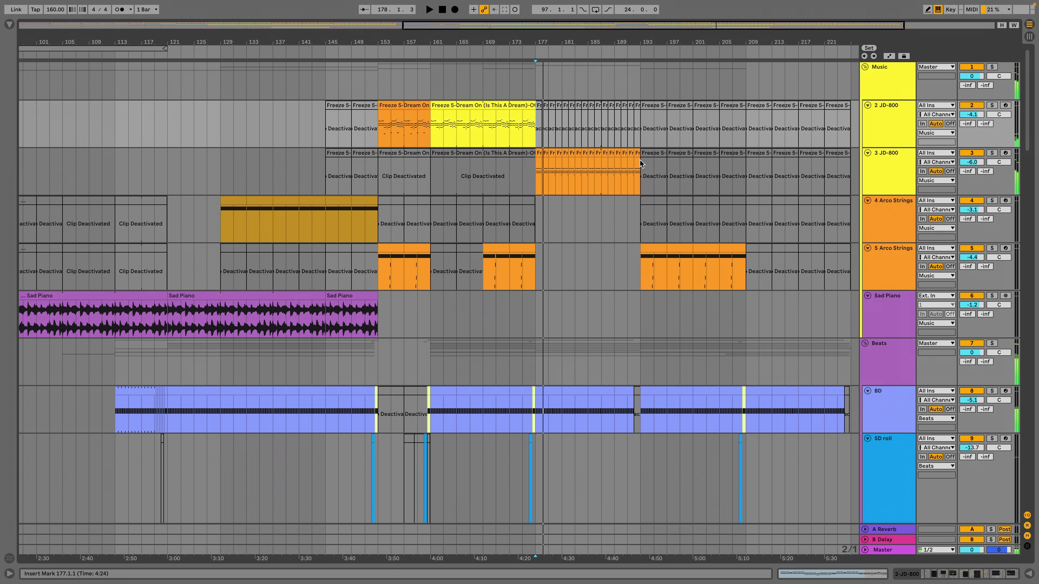
click(638, 134)
key(space)
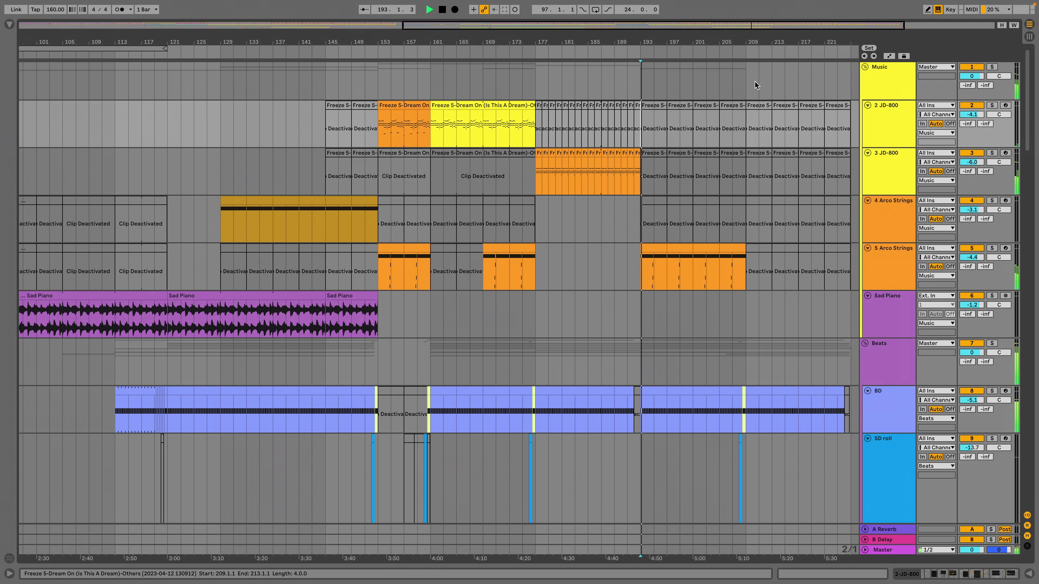
Play the closing section from bar 209 and examine its Beats, Bass and Crowd FX tracks.
drag(752, 44, 626, 43)
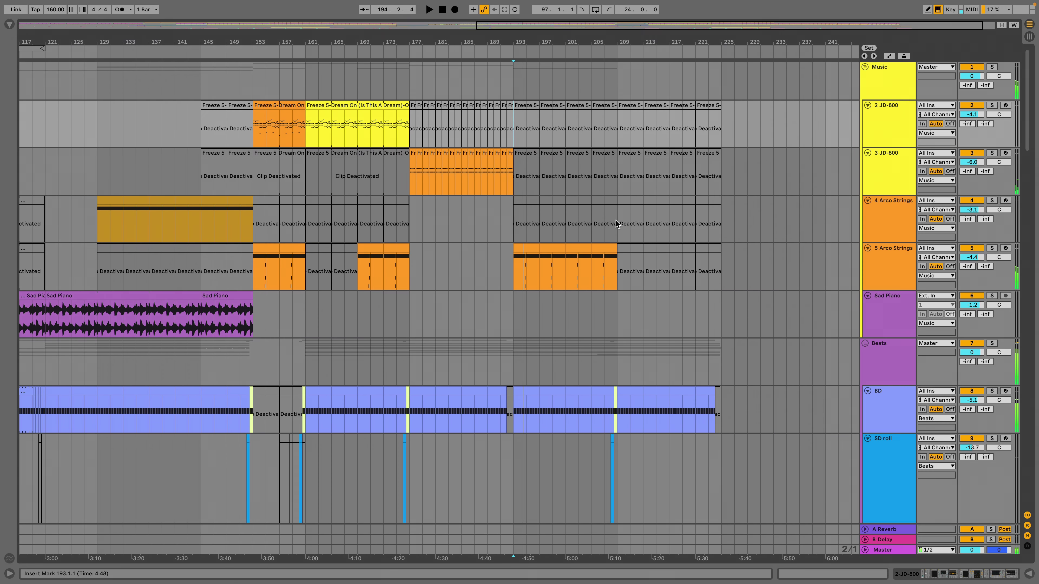
click(640, 204)
scroll(641, 213, down, 15)
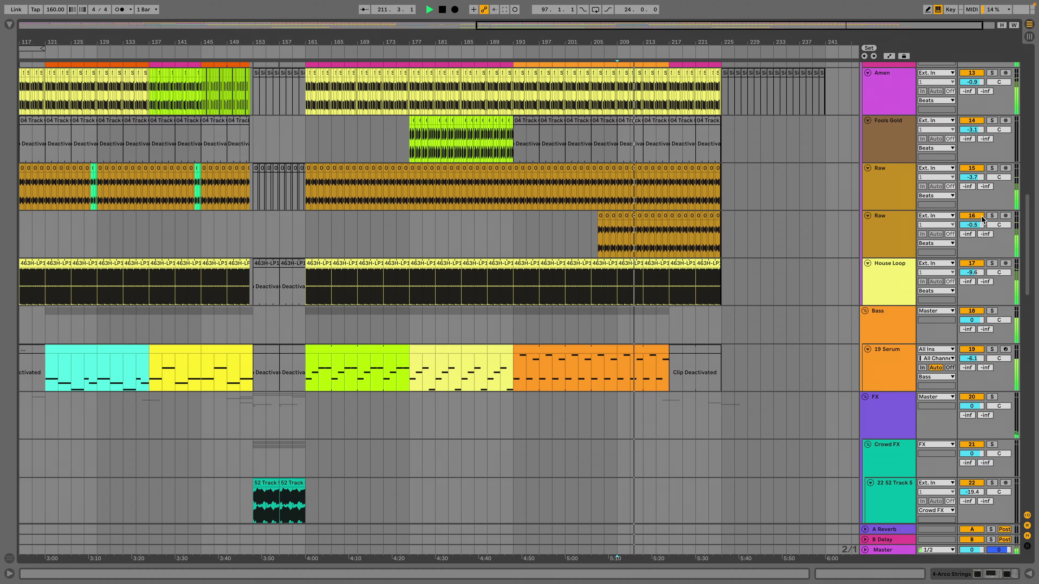
Solo the second Raw track (16) to hear its closing clips, and select its range from bar 193 to 229.
click(991, 216)
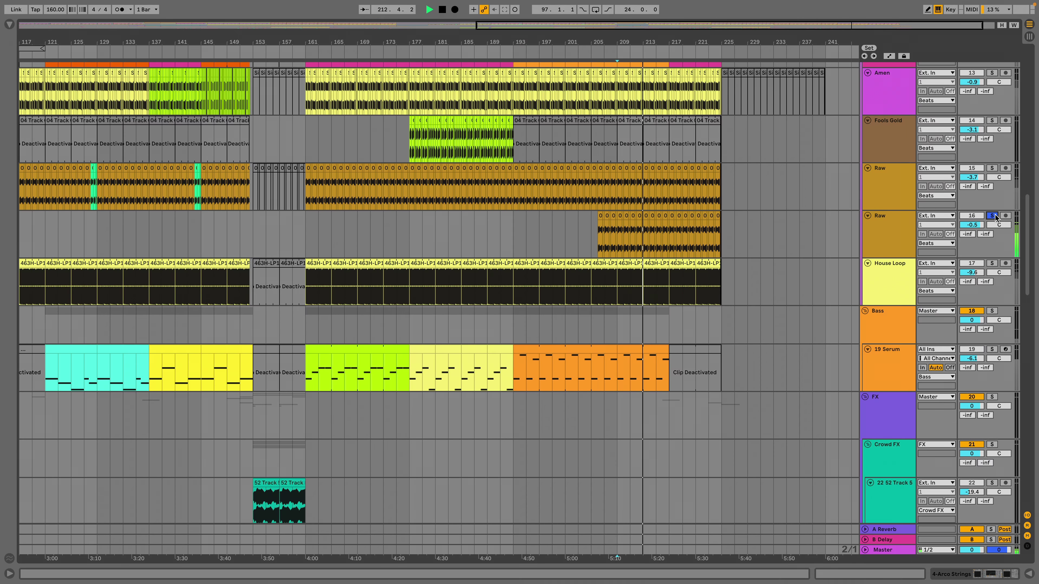
key(minus)
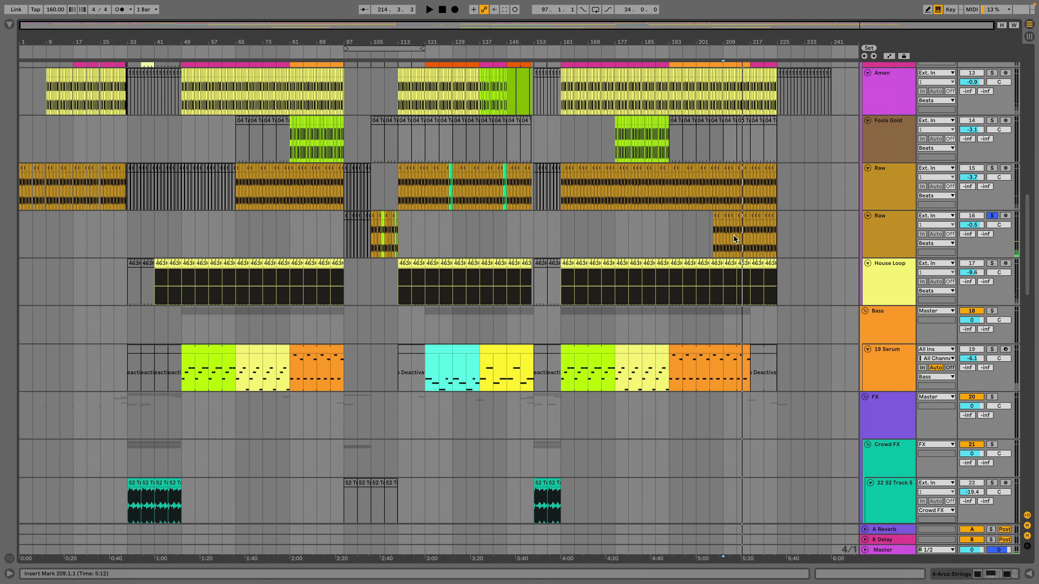
drag(671, 234, 797, 240)
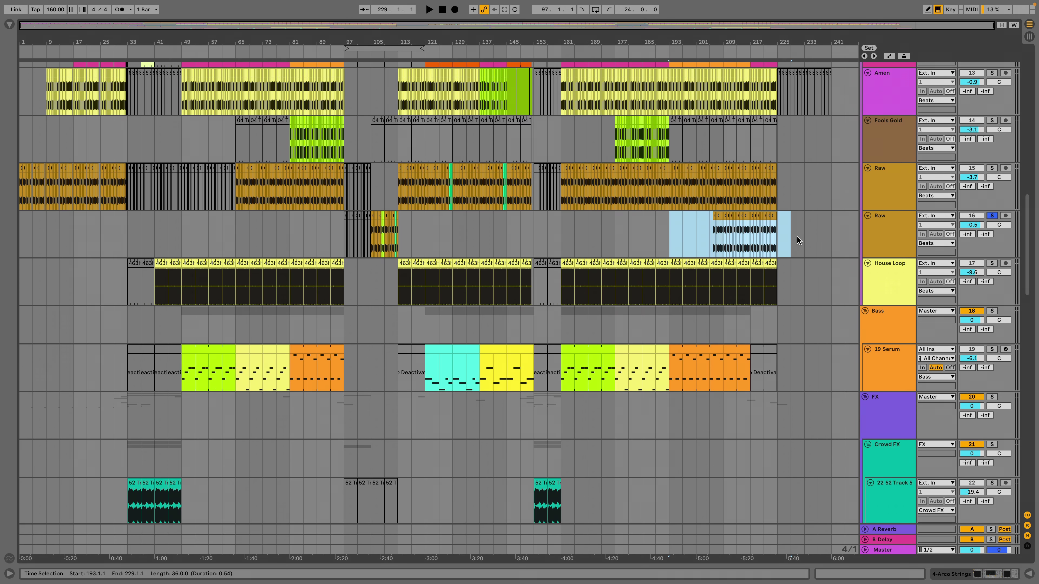
Add Raw track 15 to the solo and play both Raw tracks together from bar 206.
click(993, 168)
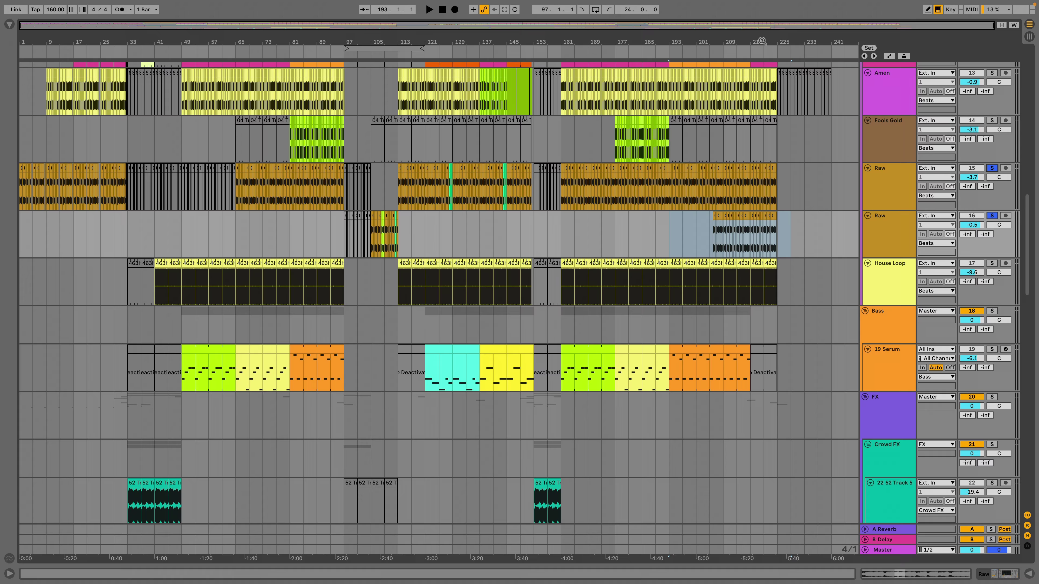
key(z)
click(347, 200)
key(space)
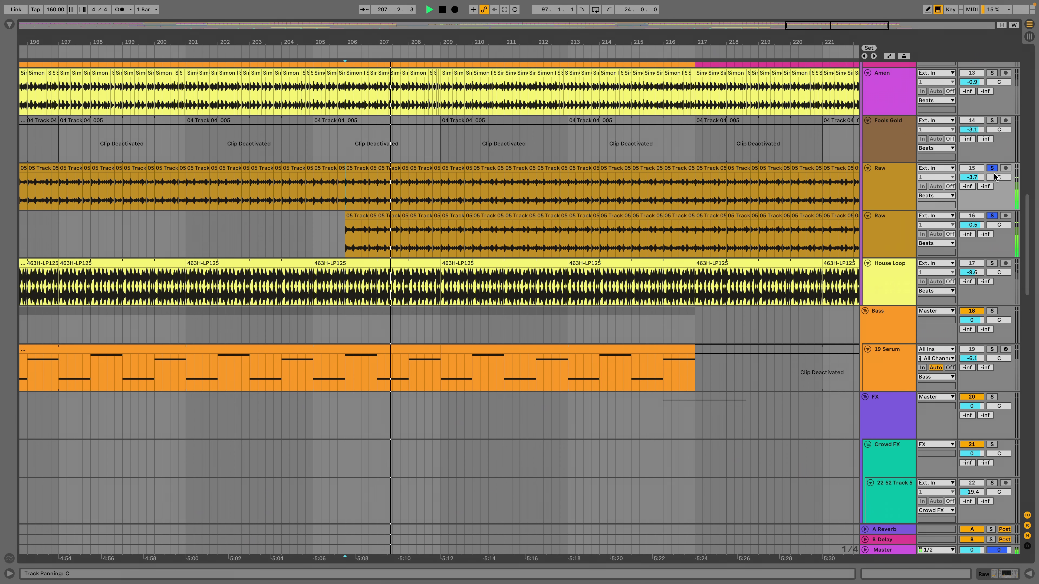
click(991, 215)
click(991, 216)
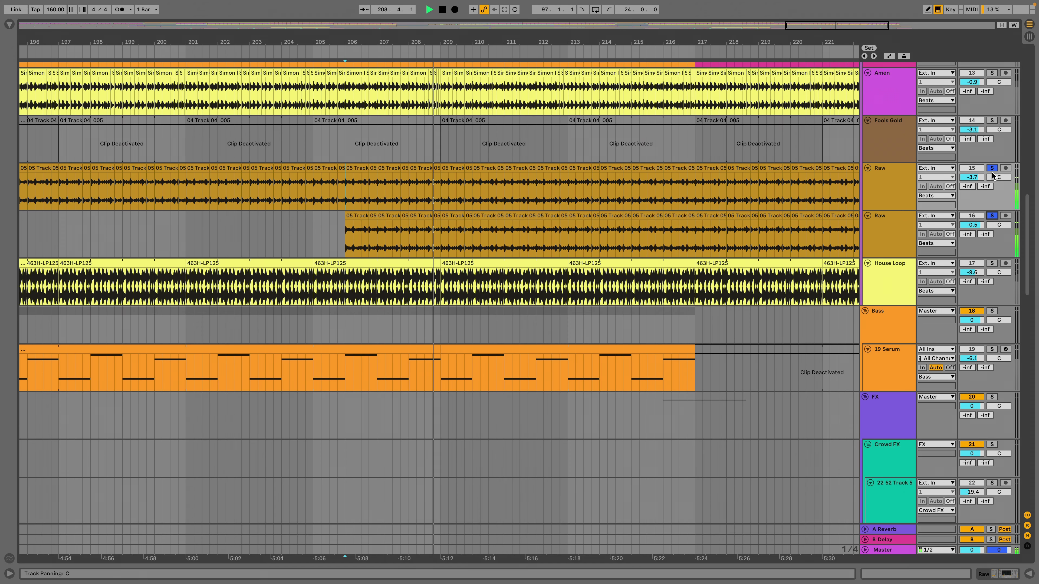
key(space)
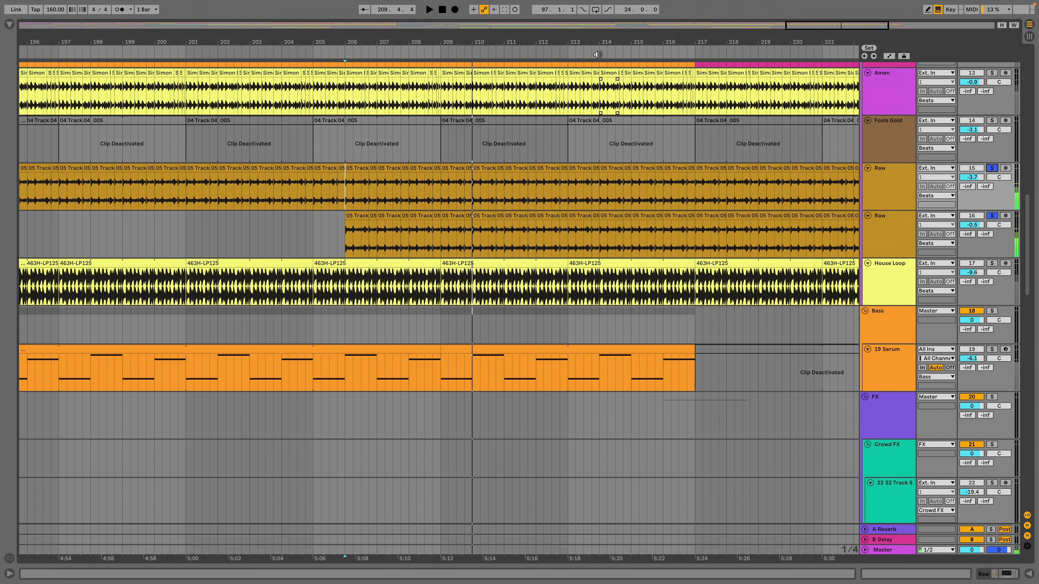
Play the two soloed Raw tracks from just before bar 216.
key(minus)
key(minus)
key(minus)
click(712, 273)
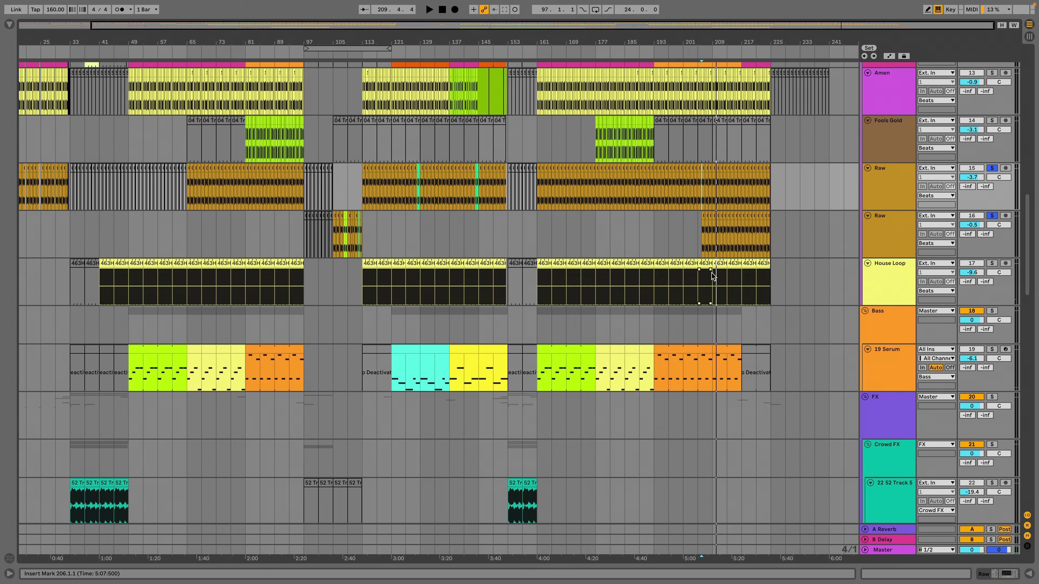
click(737, 244)
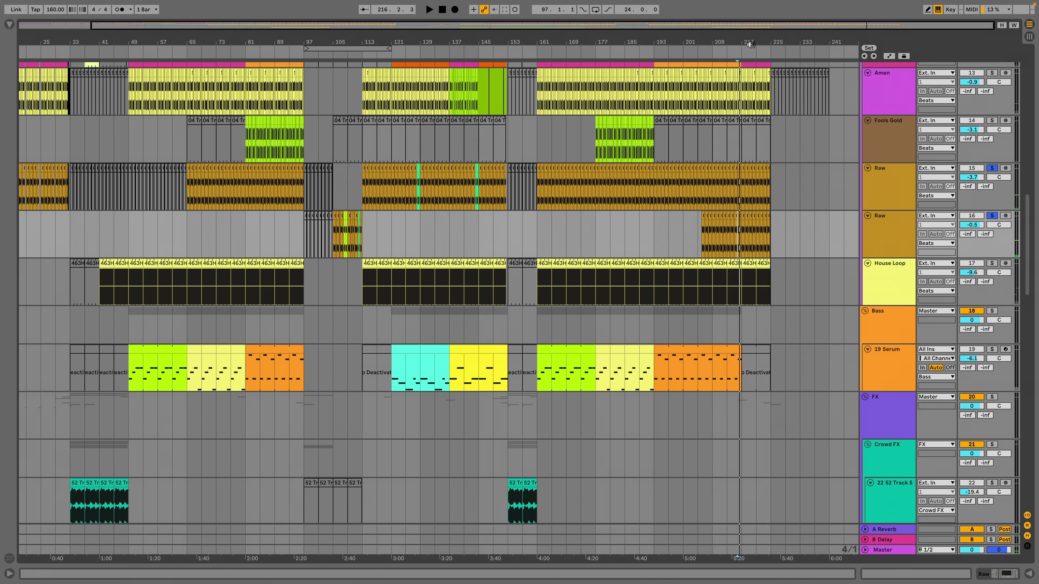
Play the full mix from bar 222 through the end of the last section at bar 225.
key(plus)
key(plus)
key(plus)
scroll(811, 113, right, 5)
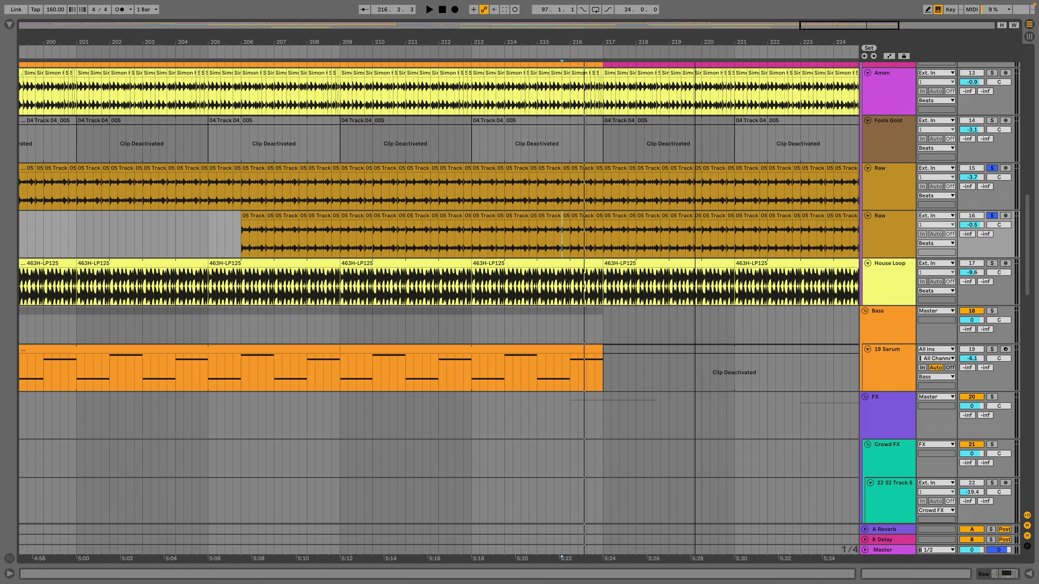
click(758, 138)
key(space)
Examine the Beats, Bass and FX tracks around the bar 225 ending, and show the whole arrangement.
key(minus)
scroll(603, 217, up, 10)
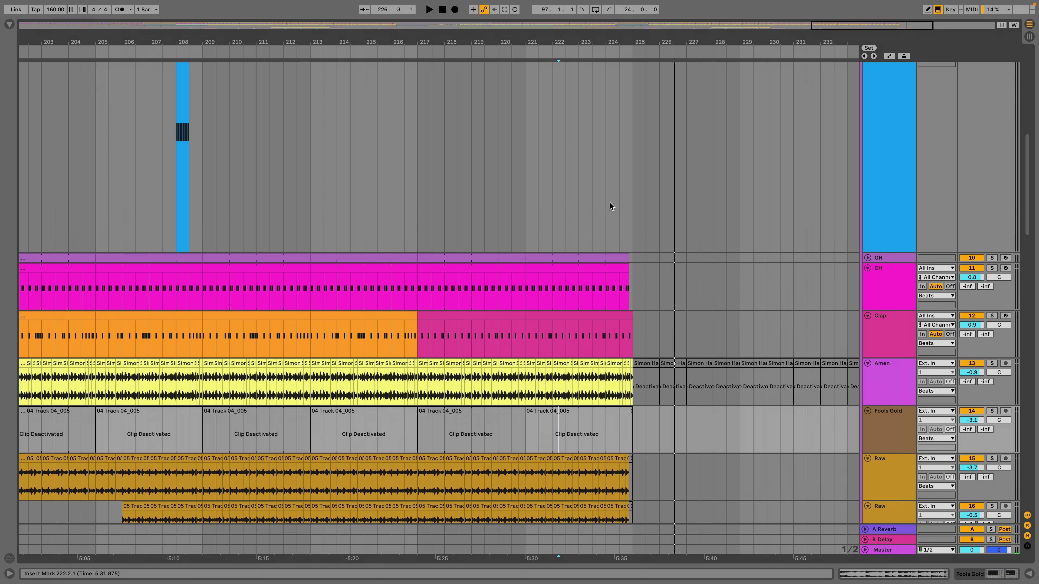
scroll(610, 207, down, 10)
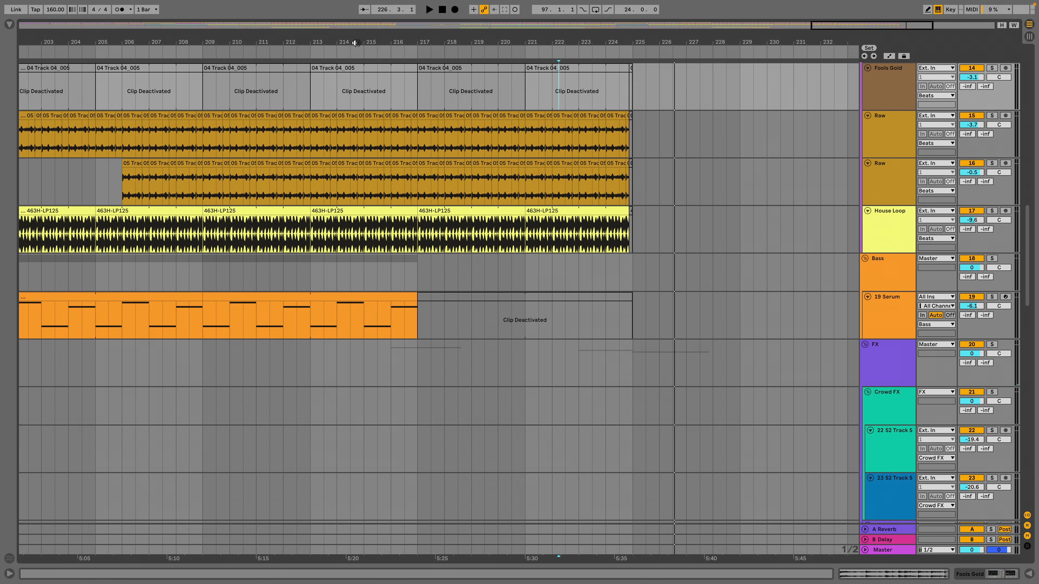
key(w)
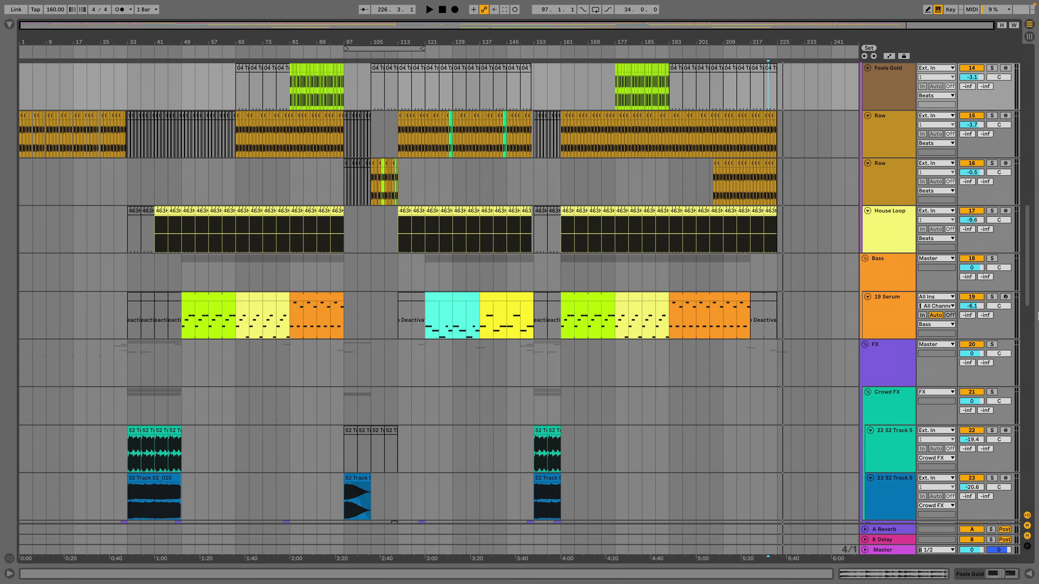